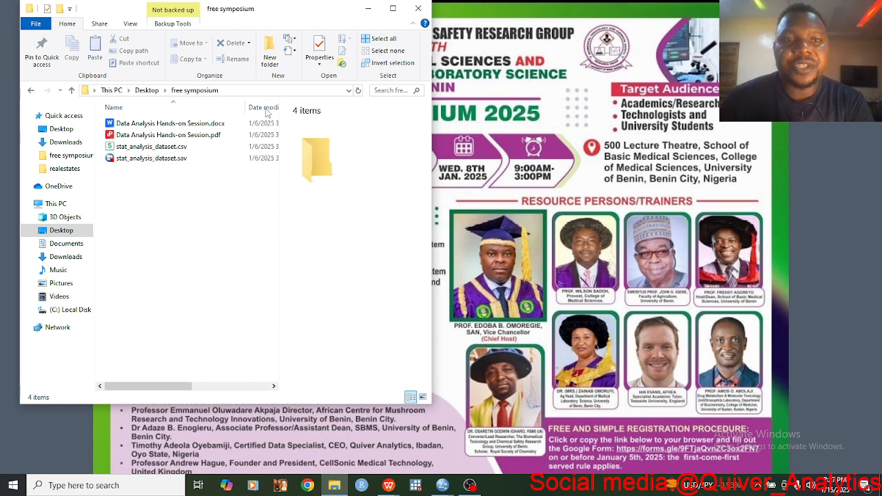
Minimize the free symposium folder window and switch to the Data Analysis Hands-on Session PDF in WPS Office
click(368, 8)
mouse_move(389, 485)
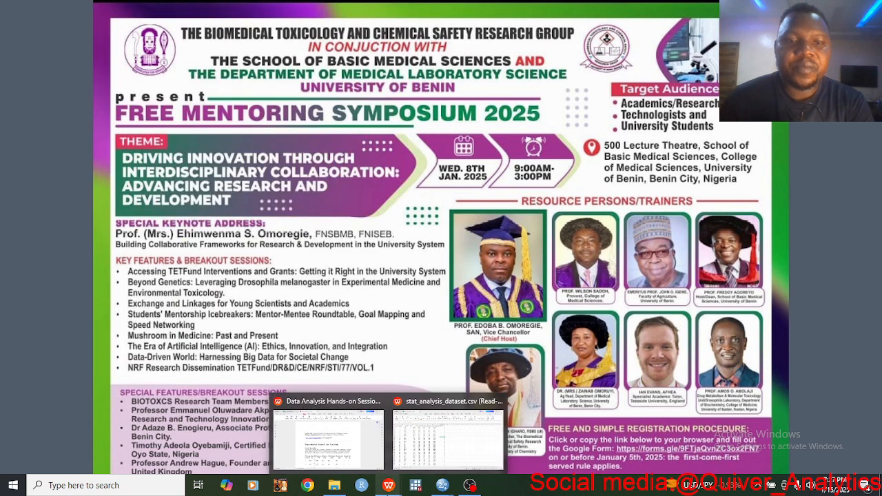
click(362, 456)
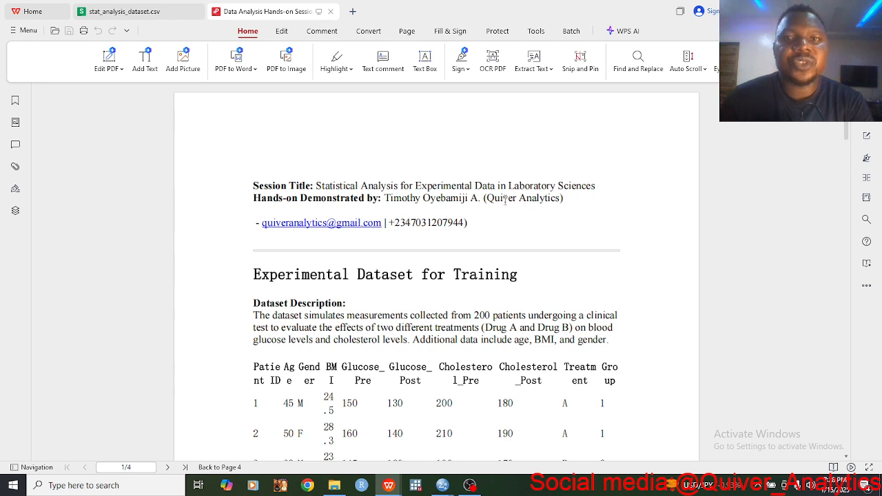
Read the session header, dataset description and sample patient table in the PDF, down to the Data Exploration and Visualizations list
scroll(521, 197, down, 1)
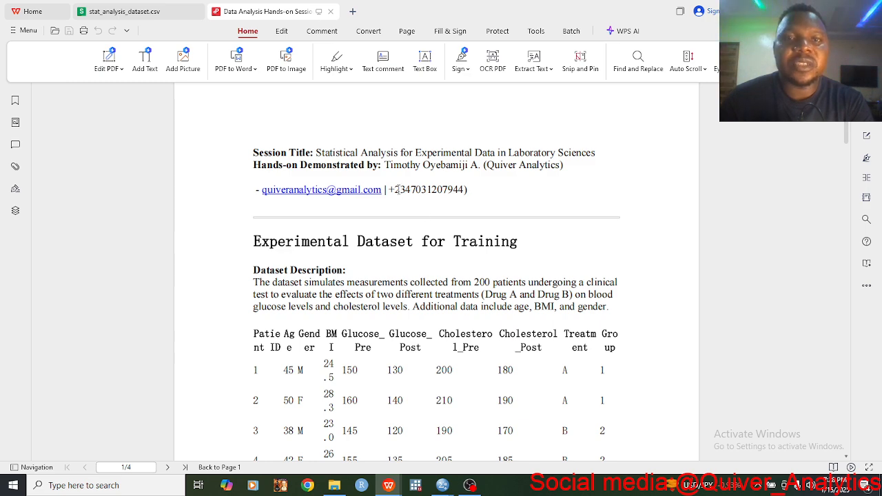
drag(396, 189, 462, 193)
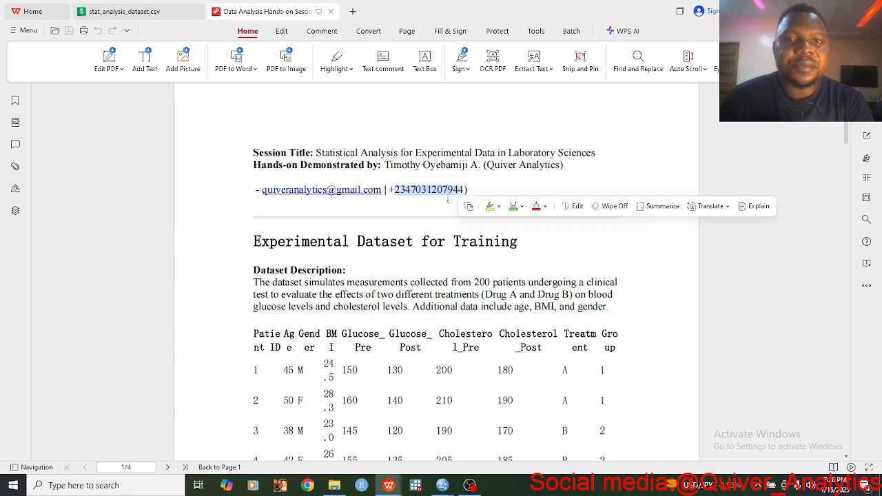
scroll(446, 199, down, 1)
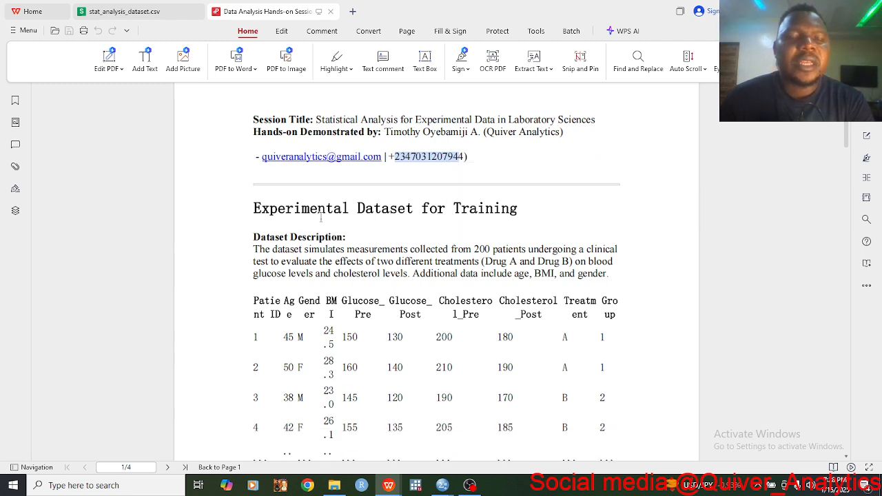
scroll(320, 218, down, 1)
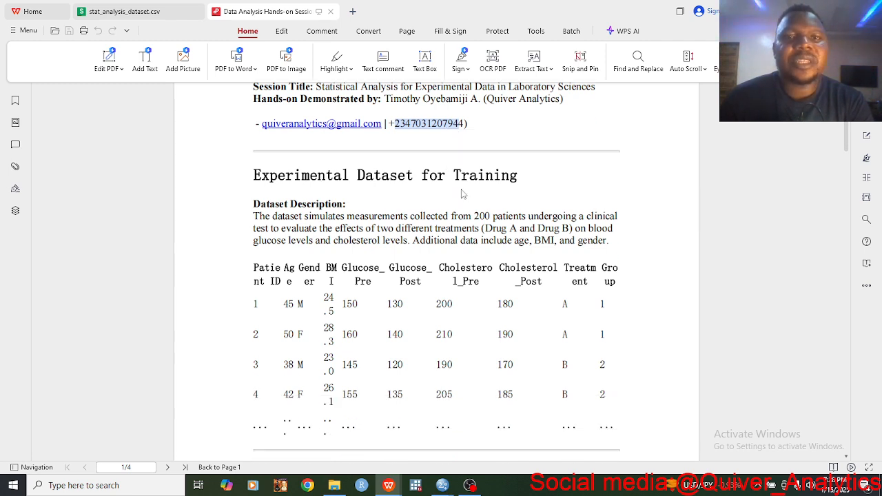
scroll(285, 217, down, 1)
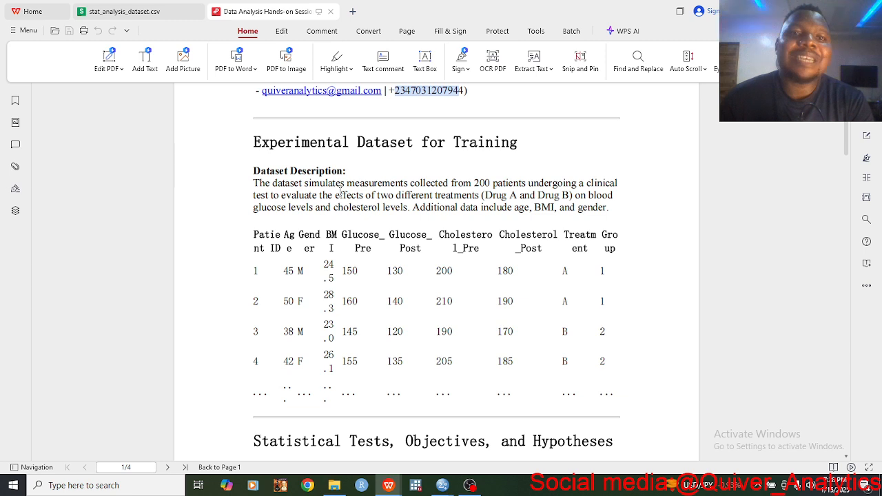
scroll(379, 189, down, 1)
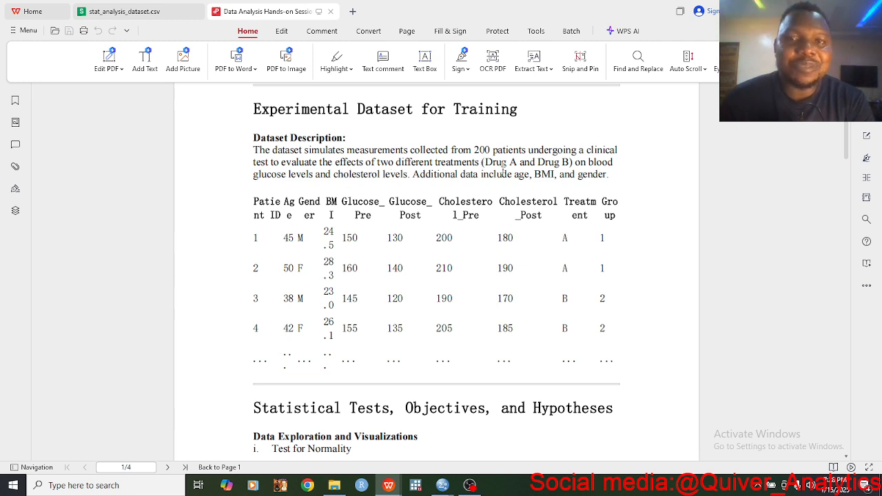
drag(517, 163, 482, 163)
drag(536, 161, 570, 163)
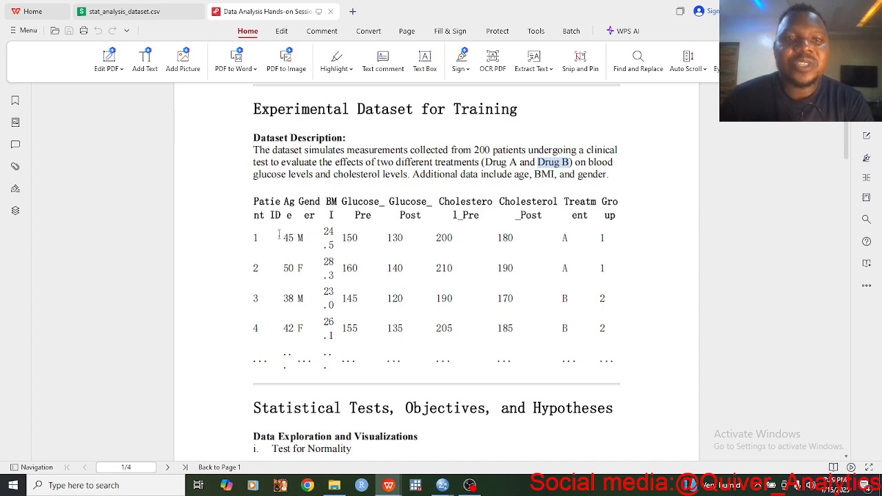
drag(279, 234, 547, 244)
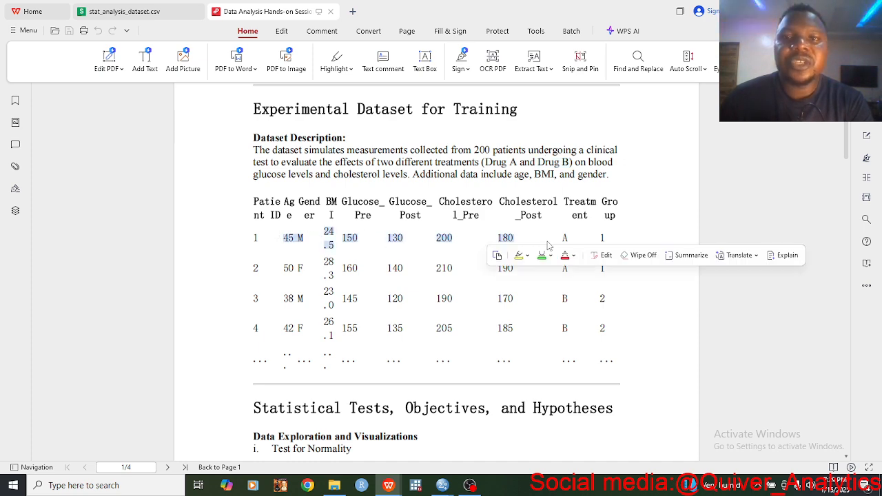
drag(514, 272, 342, 269)
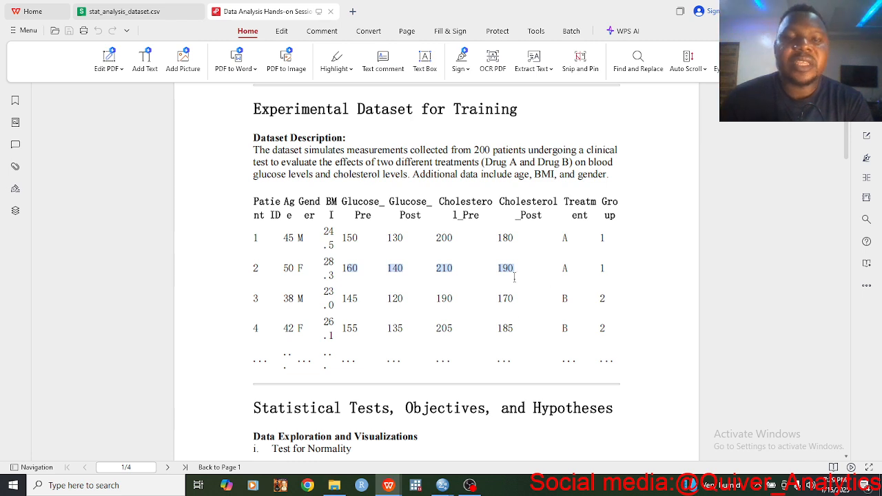
scroll(522, 260, down, 5)
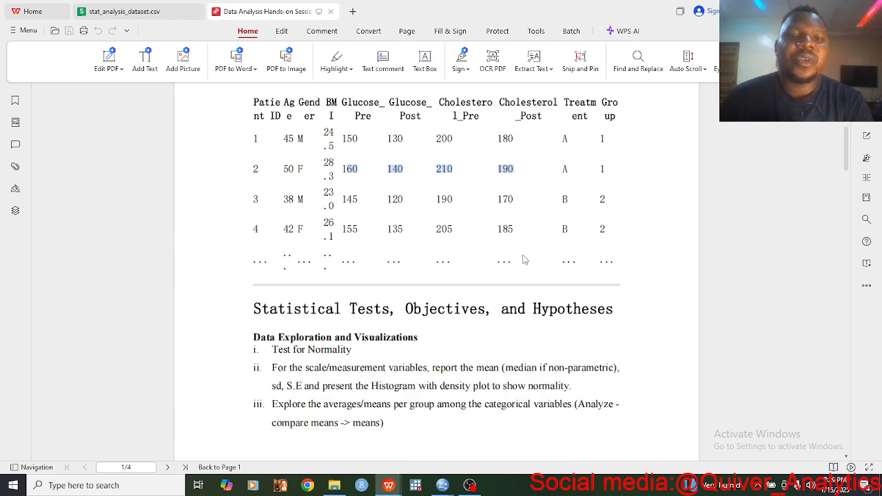
scroll(489, 201, down, 1)
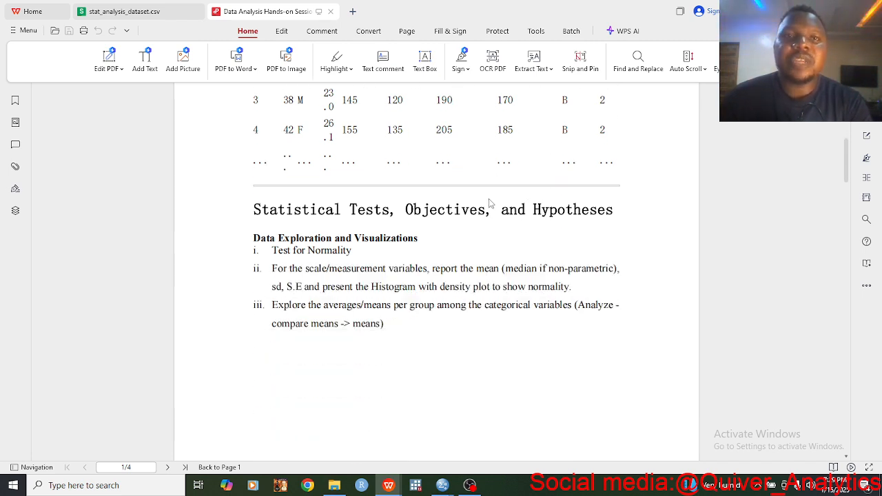
Examine stat_analysis_dataset.csv from its column headers, including Treatment and Group, to the last patient record and back to the first row
click(131, 13)
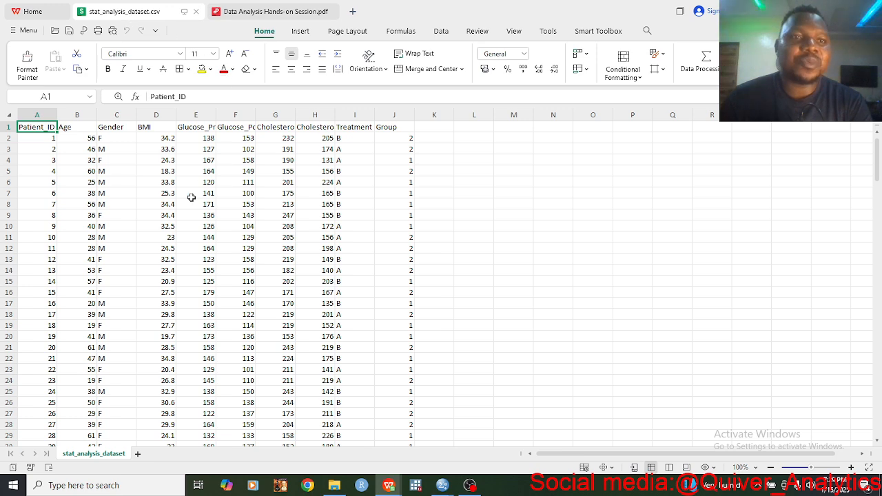
scroll(191, 176, down, 4)
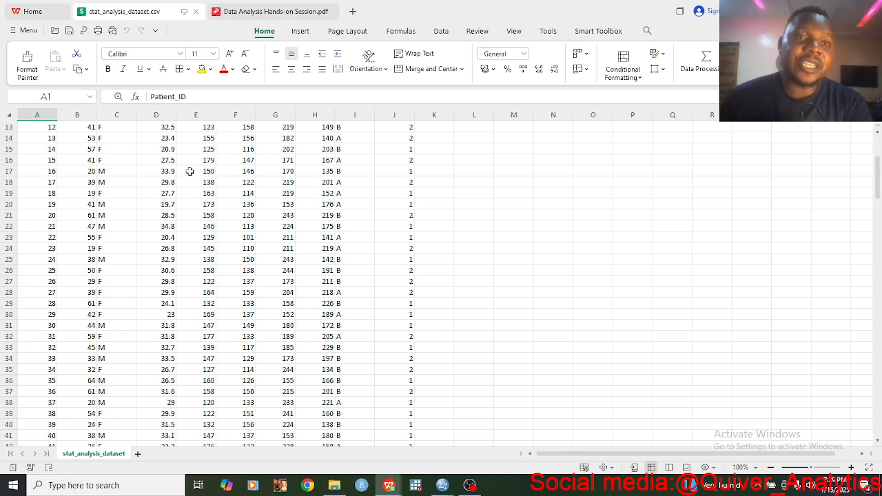
scroll(189, 172, up, 4)
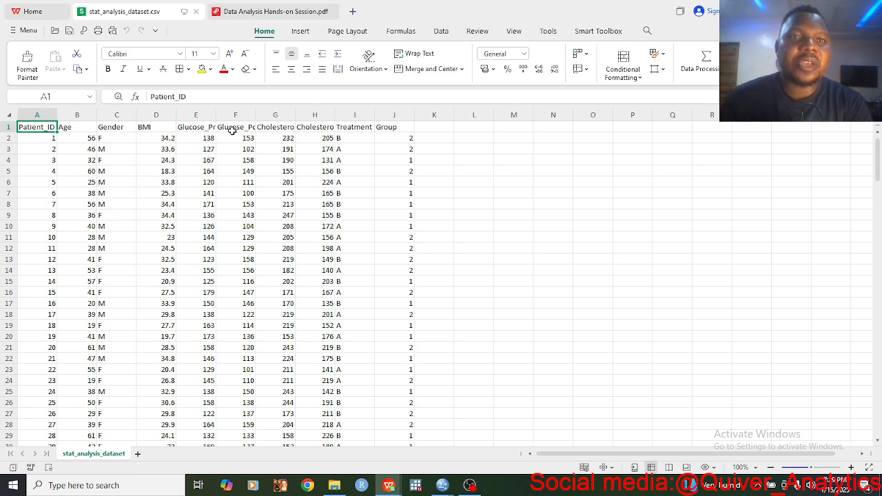
scroll(358, 168, down, 10)
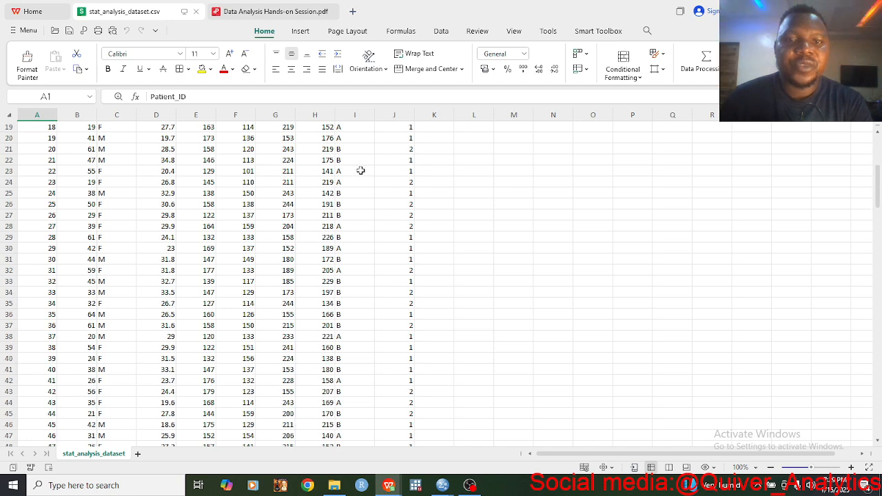
scroll(361, 171, up, 10)
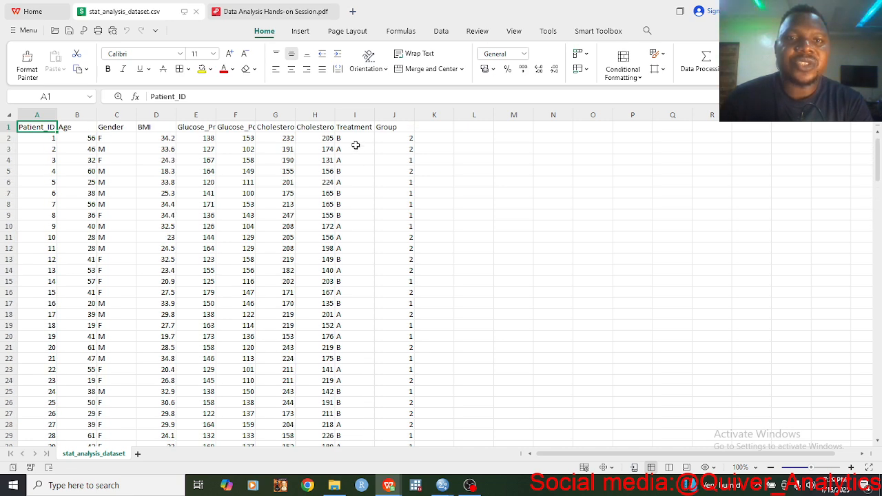
click(354, 148)
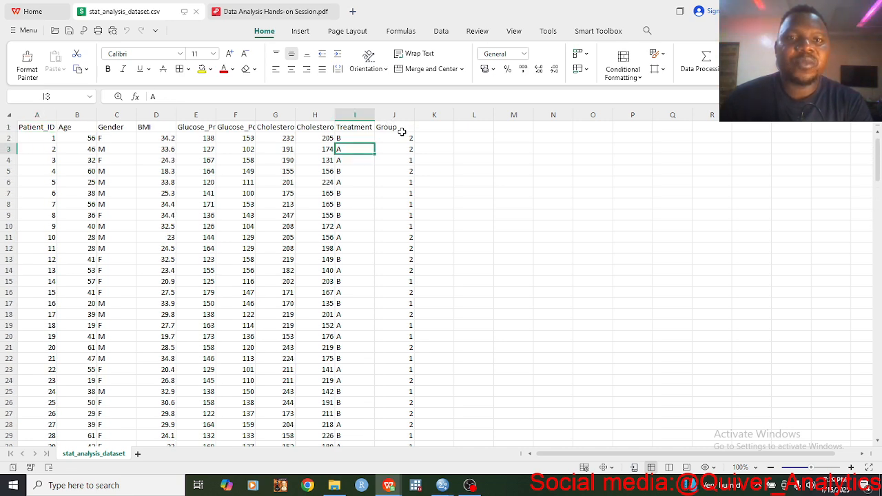
click(404, 129)
scroll(388, 213, down, 18)
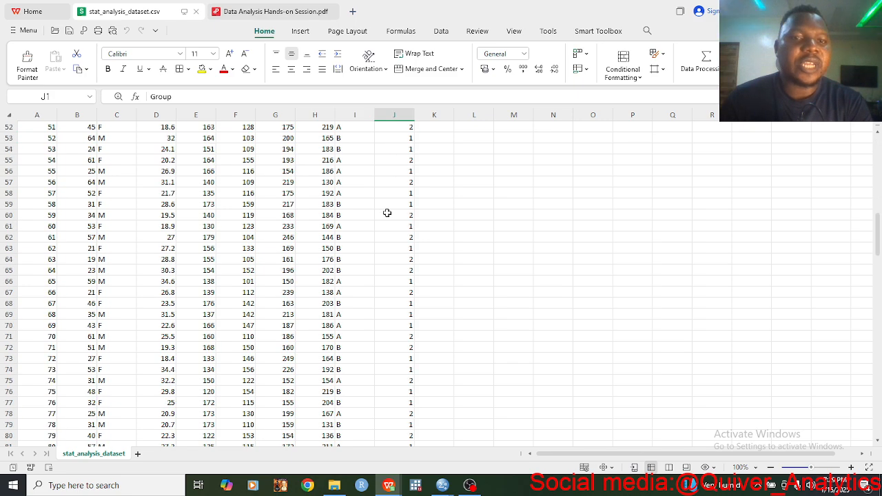
scroll(388, 213, down, 20)
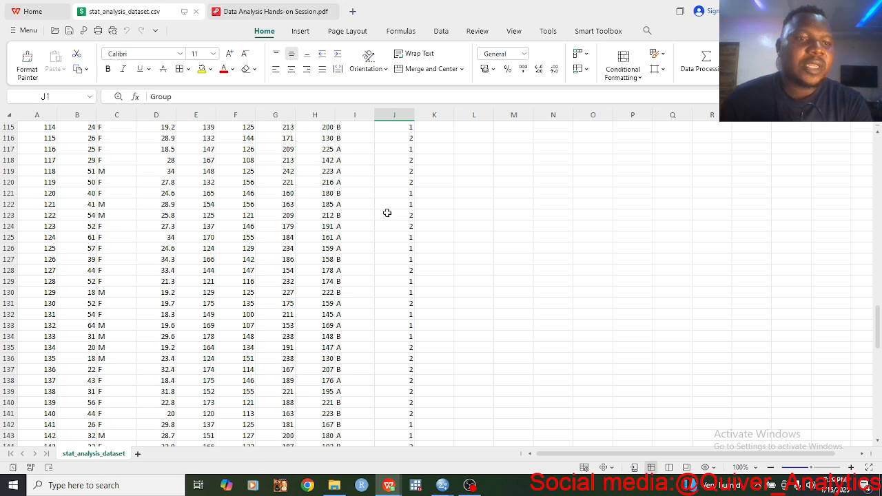
scroll(386, 213, down, 15)
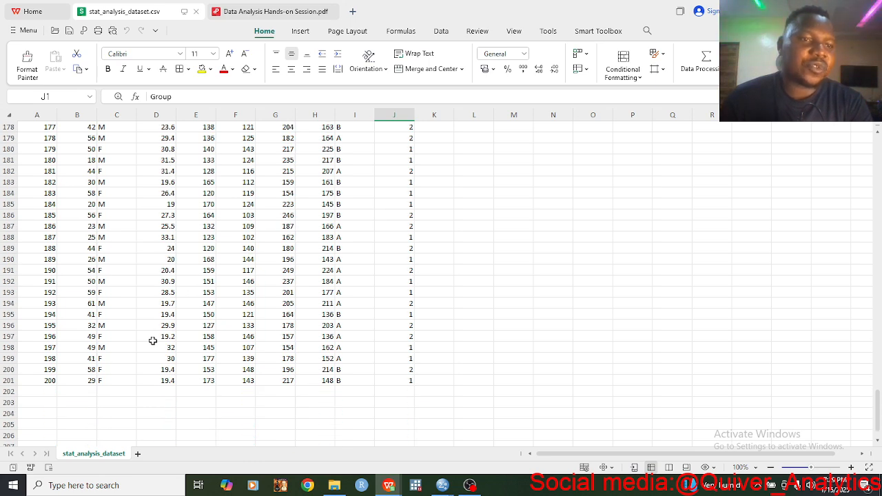
click(25, 381)
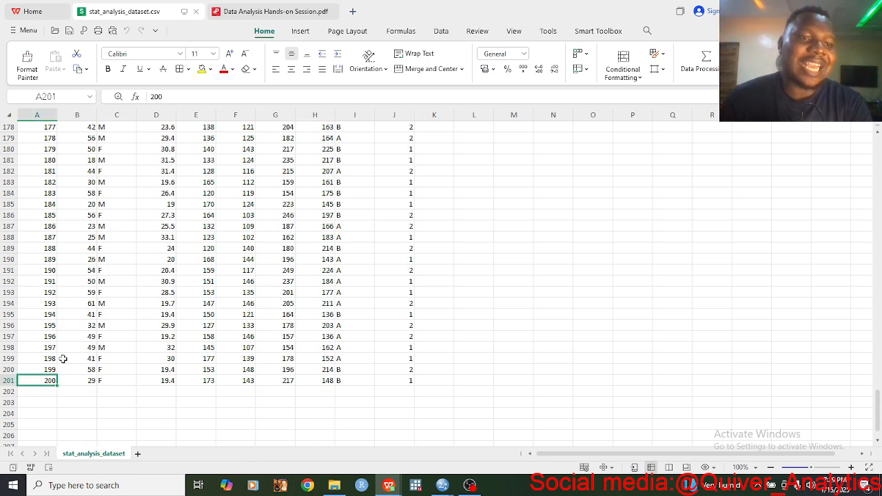
scroll(82, 298, up, 8)
scroll(82, 298, up, 20)
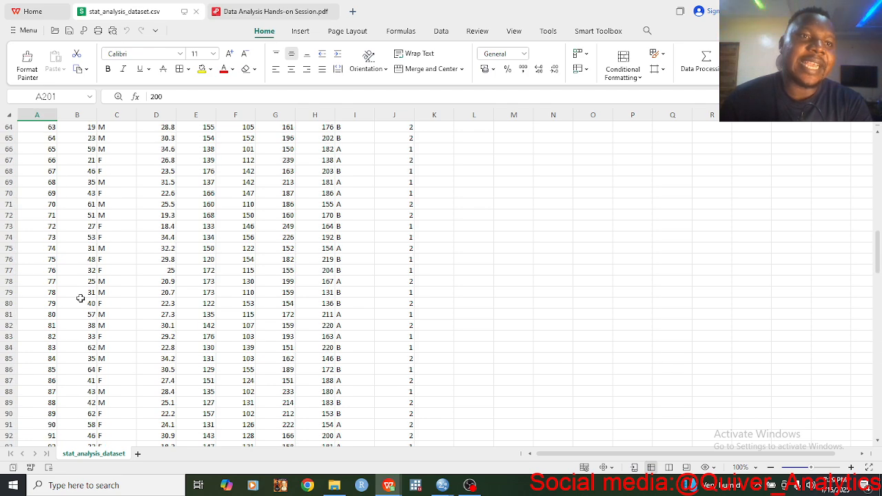
scroll(79, 299, up, 12)
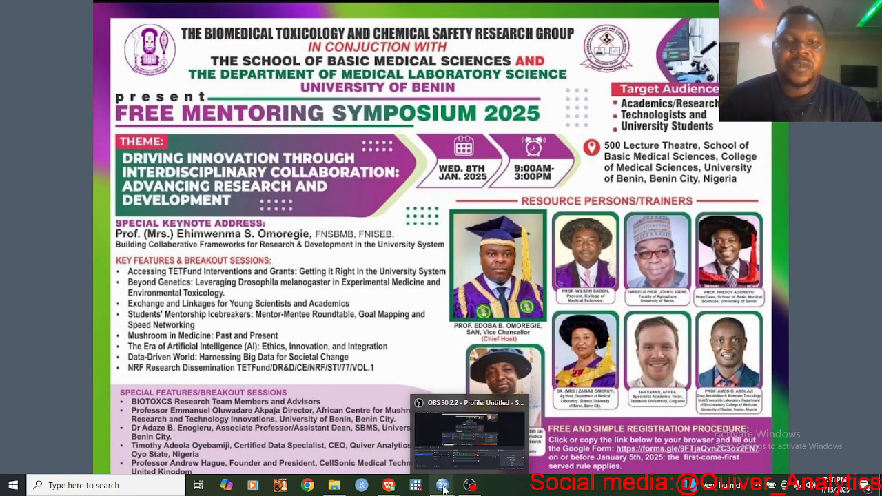
Switch to the SPSS Data Editor with stat_analysis_dataset.sav and arrange it side by side with the hands-on session PDF, PDF on the left half
mouse_move(445, 490)
click(491, 435)
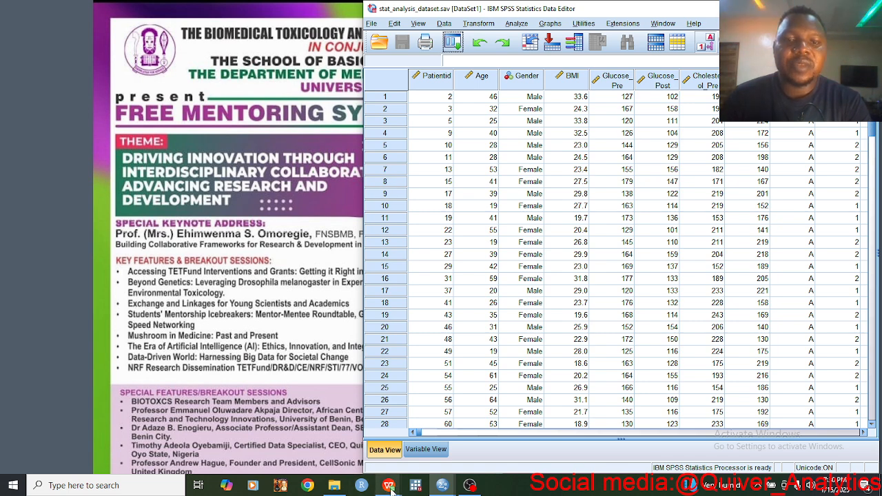
mouse_move(389, 485)
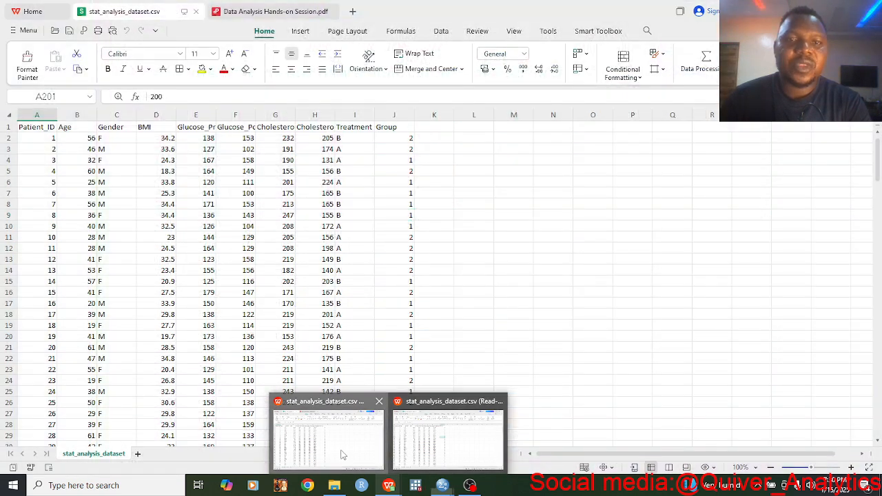
click(344, 452)
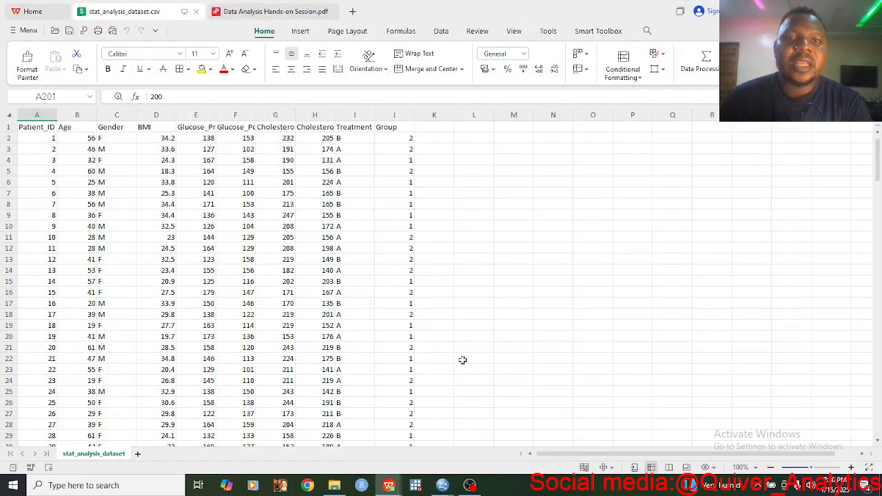
click(279, 12)
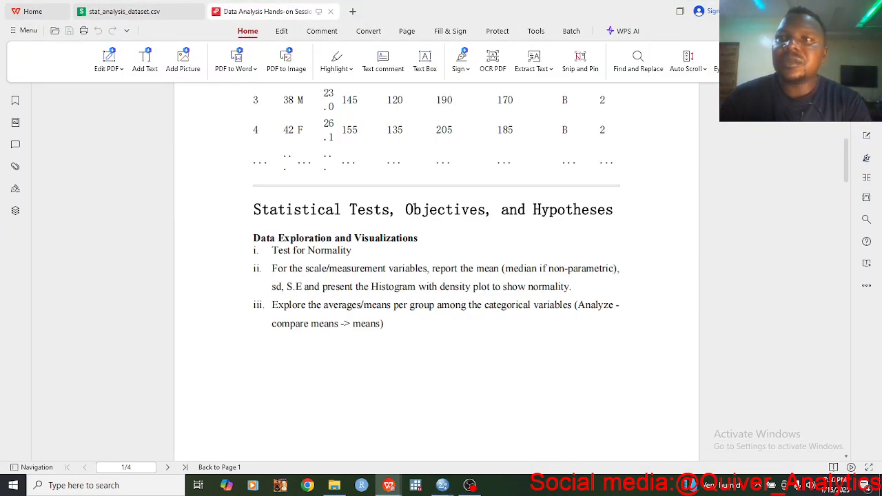
click(838, 12)
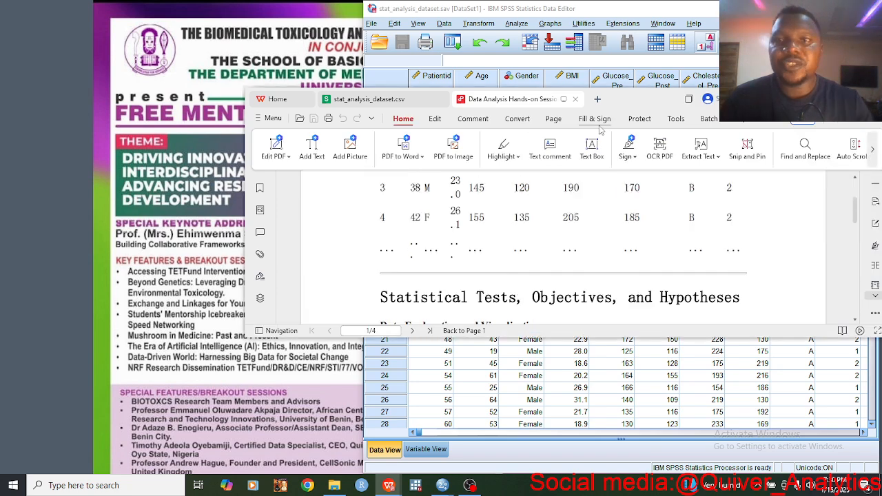
key(super+Left)
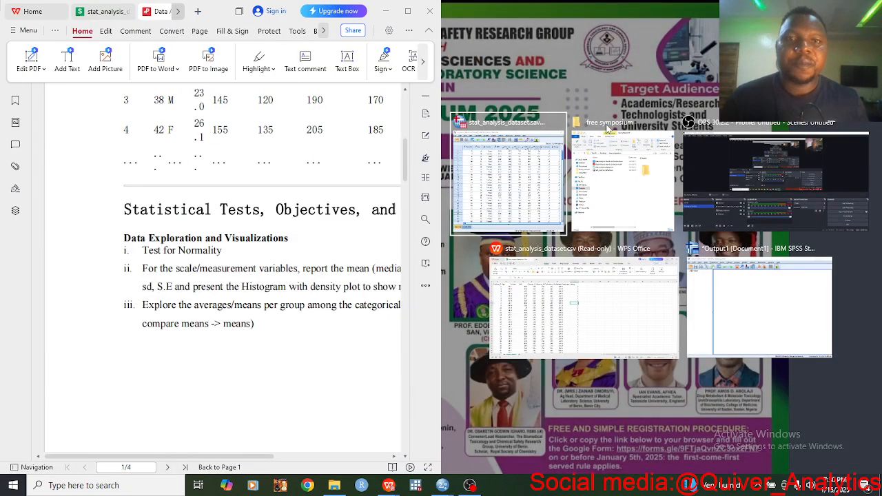
click(513, 168)
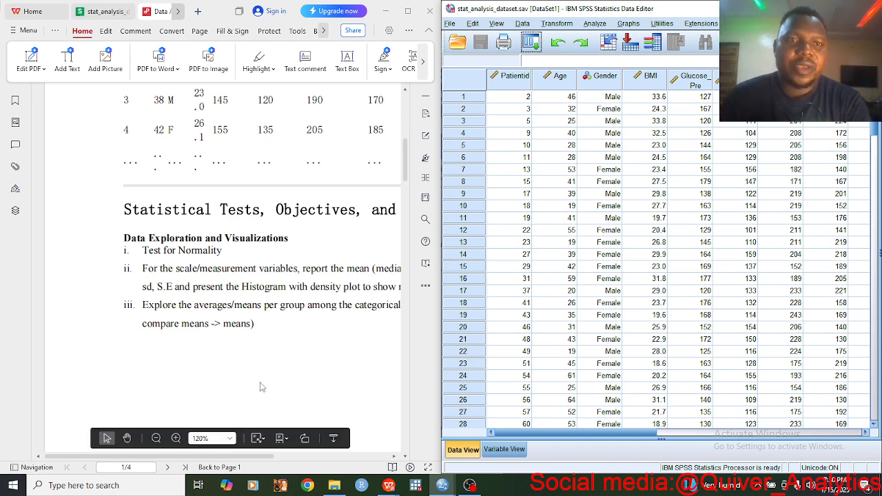
Read the Data Exploration and Visualizations tasks in the PDF, covering normality, descriptive statistics and group means
scroll(260, 388, down, 1)
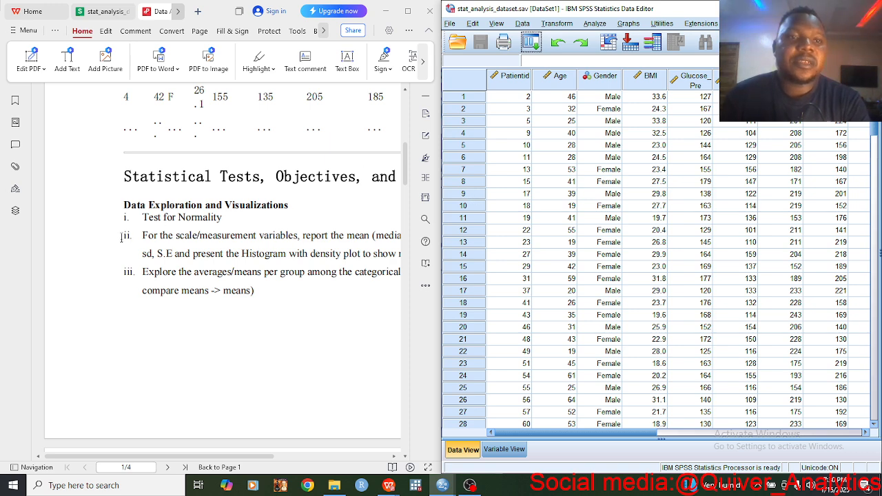
click(148, 236)
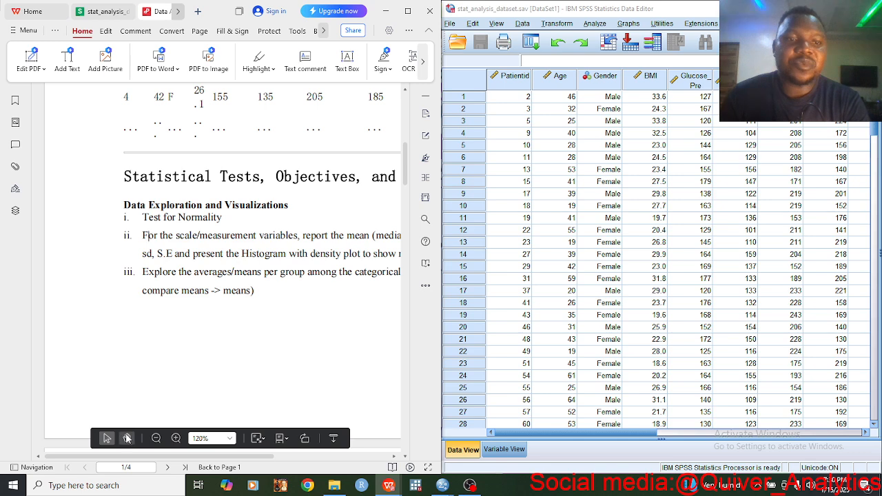
scroll(141, 447, right, 3)
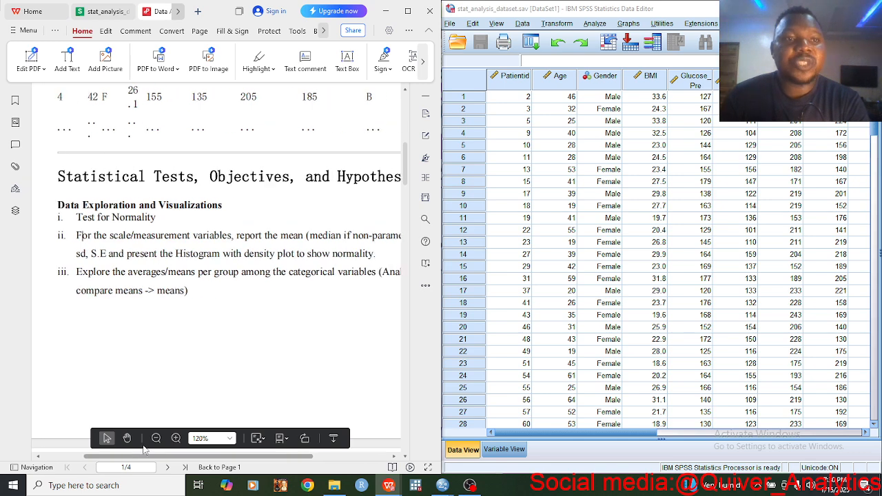
Read the second exploration task in the PDF on descriptive statistics and histograms, marking the words scale/measurement
scroll(149, 449, right, 1)
scroll(153, 448, right, 1)
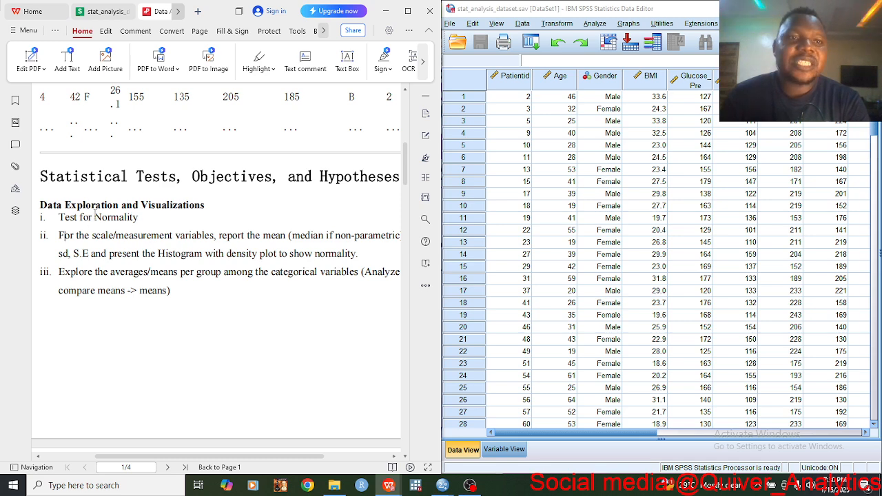
scroll(94, 211, down, 1)
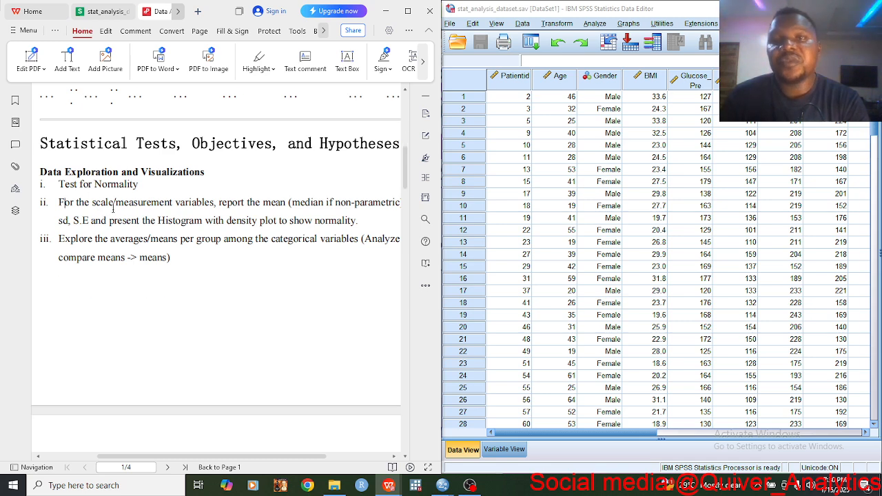
scroll(111, 206, down, 1)
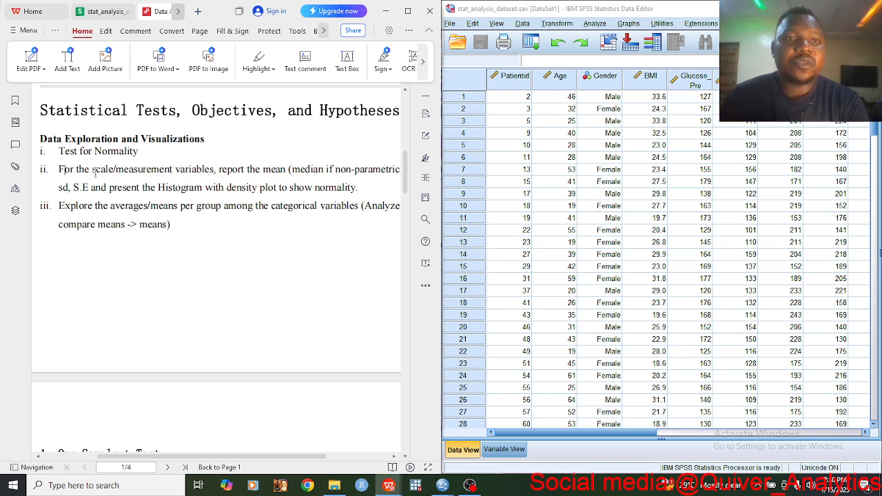
drag(92, 172, 171, 172)
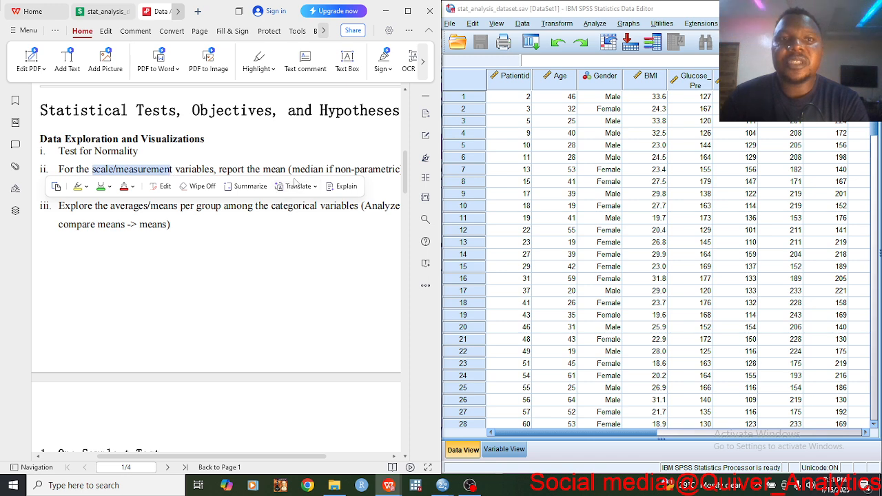
click(324, 168)
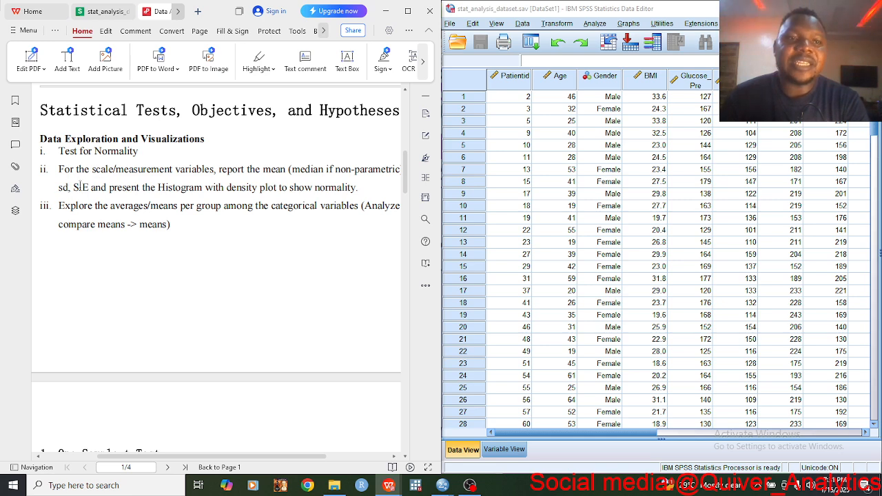
scroll(152, 189, down, 1)
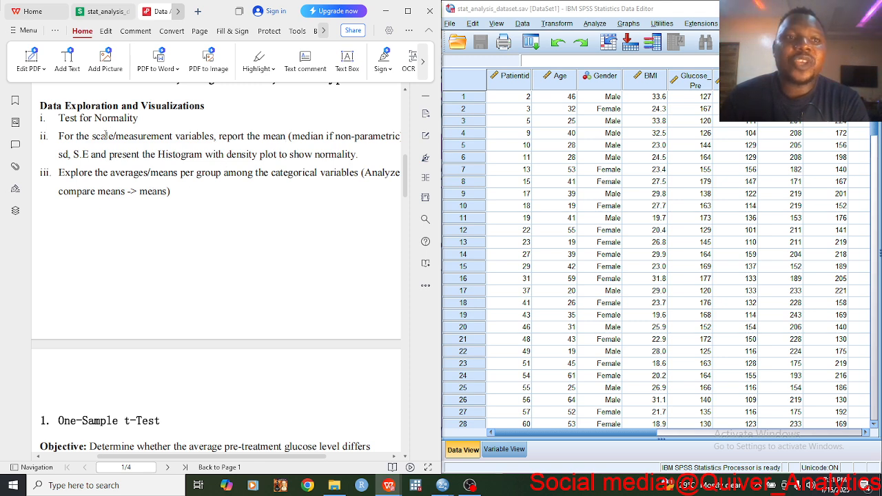
Mark scale/measurement in the PDF task and go through the matching SPSS columns: Age, BMI, pre/post glucose, Cholesterol_Pre and Cholesterol_Post
drag(93, 138, 173, 138)
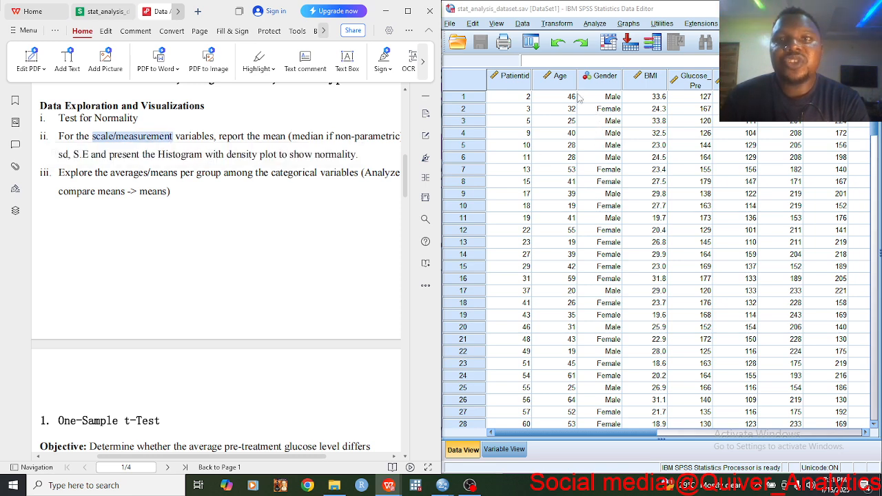
click(555, 81)
click(659, 81)
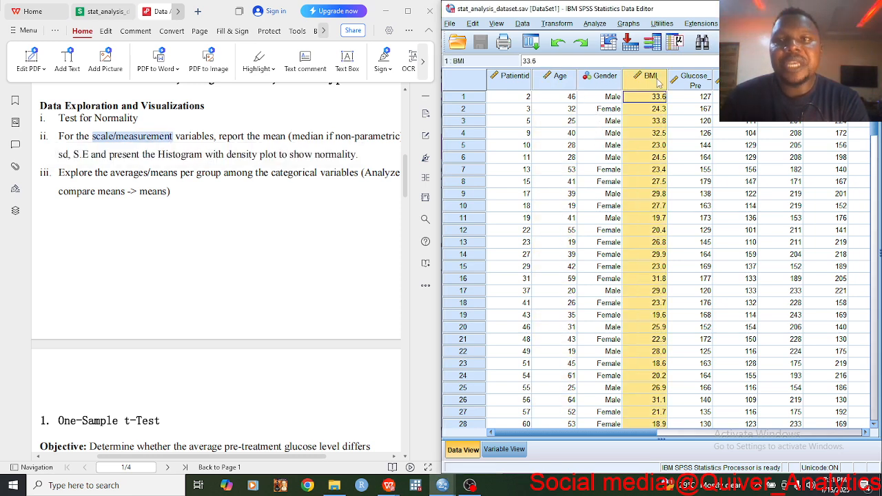
click(694, 80)
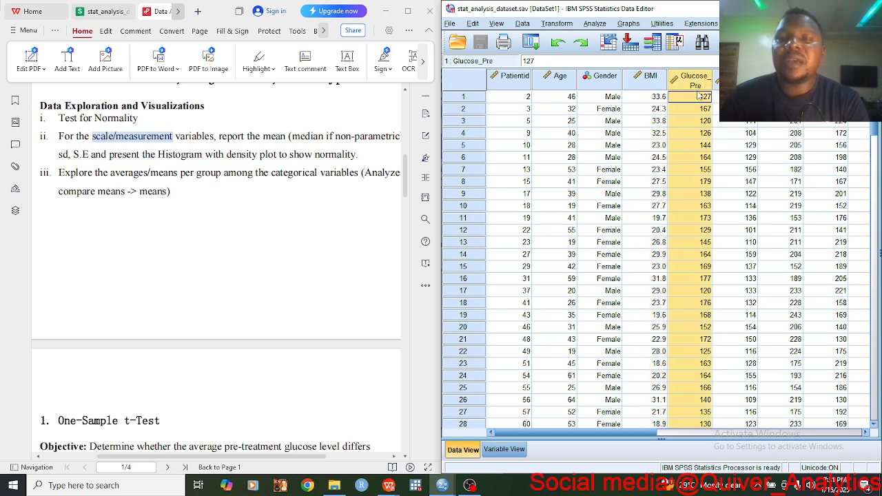
click(736, 80)
click(781, 81)
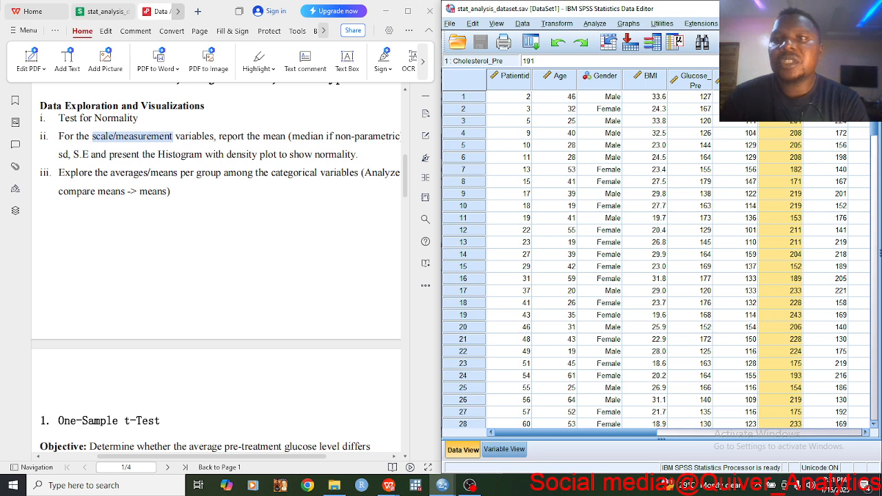
click(825, 80)
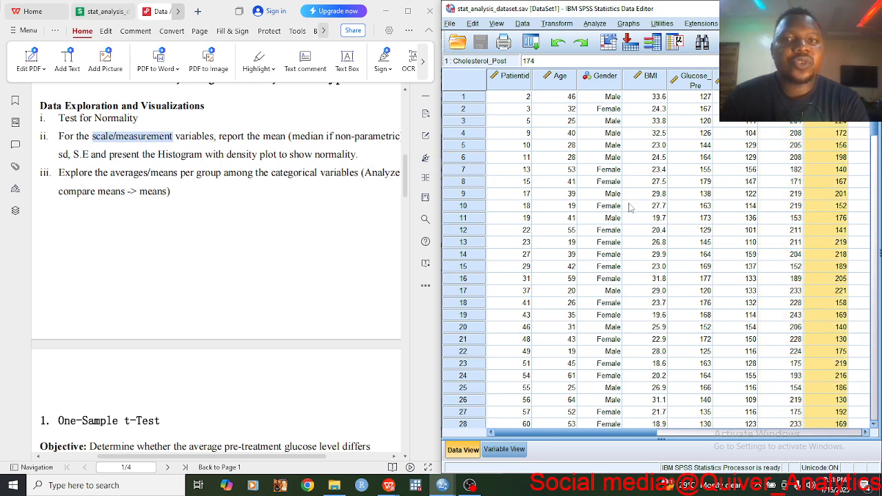
scroll(761, 145, down, 5)
scroll(761, 144, up, 5)
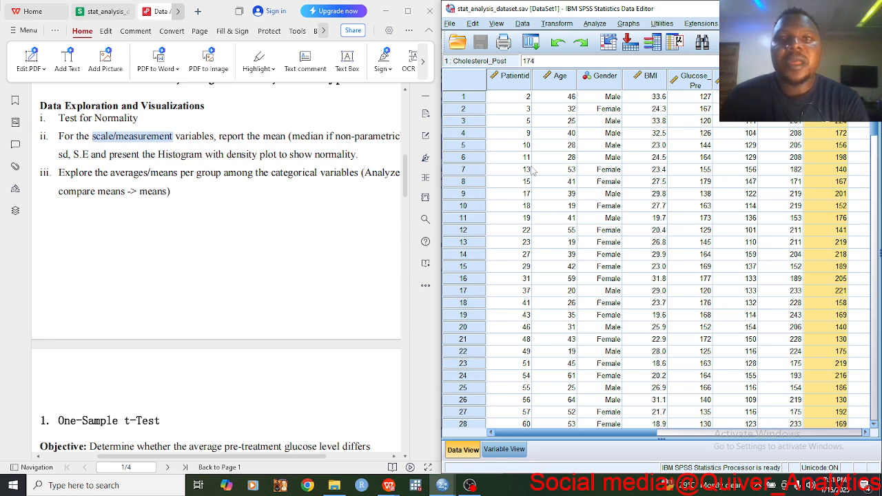
Select the Gender column in the SPSS data as the categorical variable for the group means task
click(606, 77)
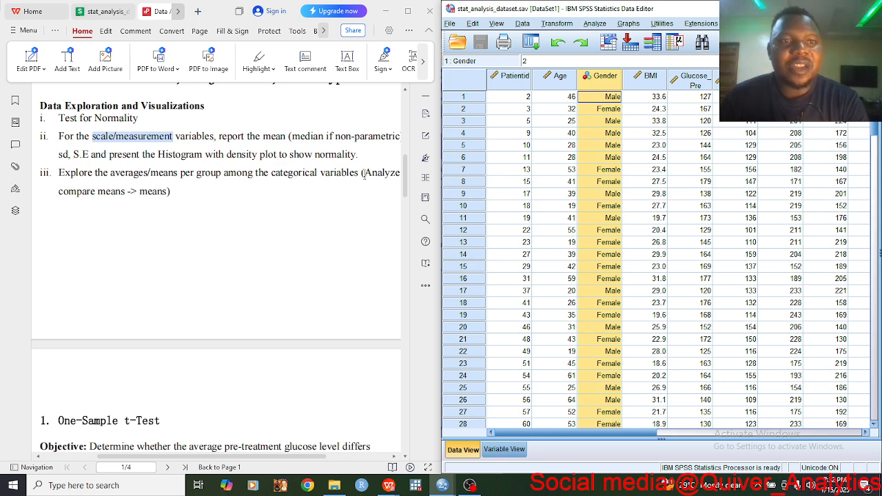
scroll(364, 175, down, 1)
scroll(366, 181, up, 1)
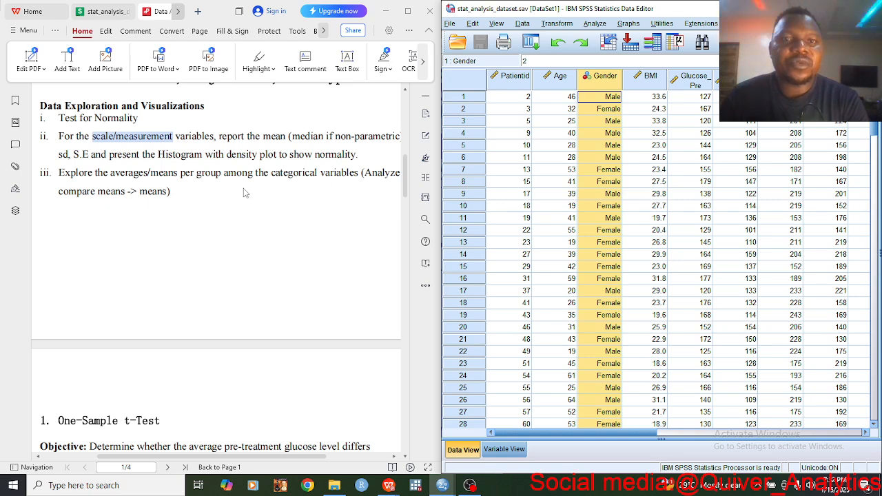
Read the objectives and hypotheses of the one-sample, dependent (paired) and independent t-tests in the PDF
scroll(310, 147, down, 2)
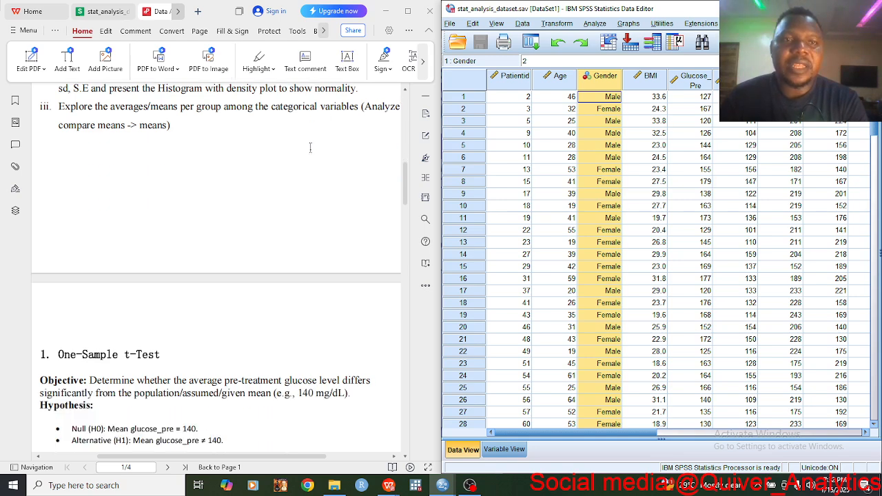
scroll(310, 146, down, 2)
scroll(311, 153, down, 3)
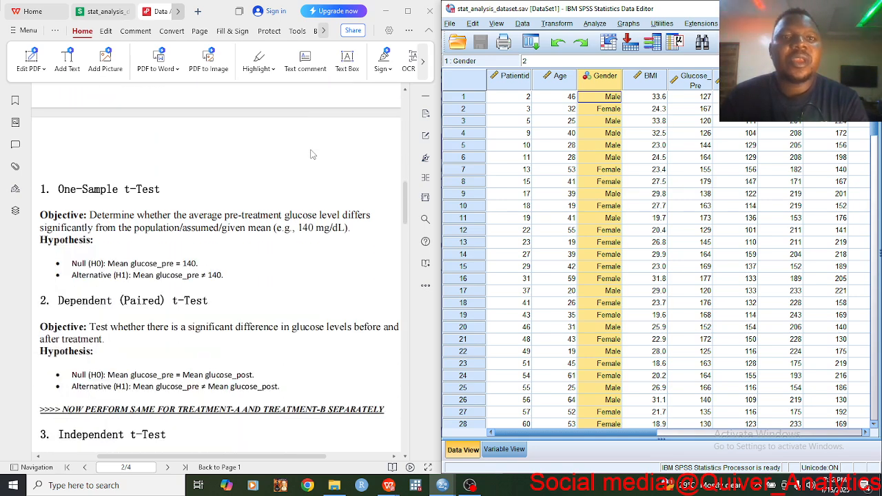
scroll(283, 175, down, 1)
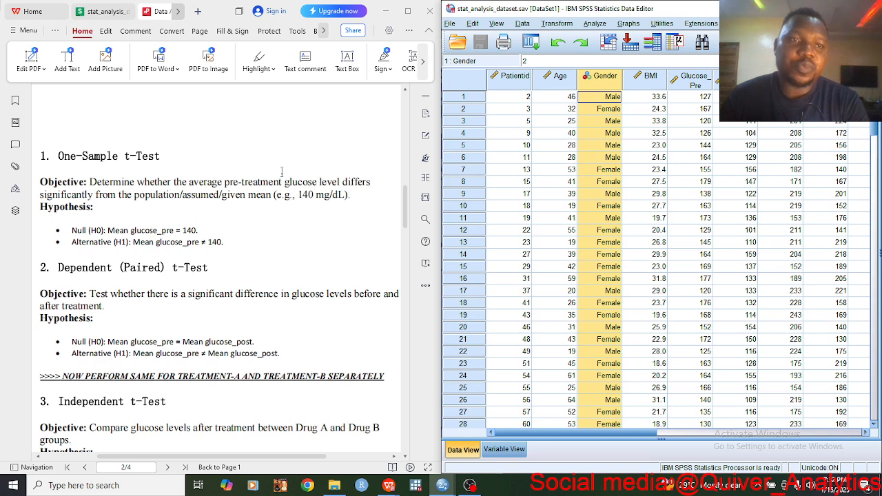
scroll(282, 172, down, 3)
scroll(282, 176, up, 2)
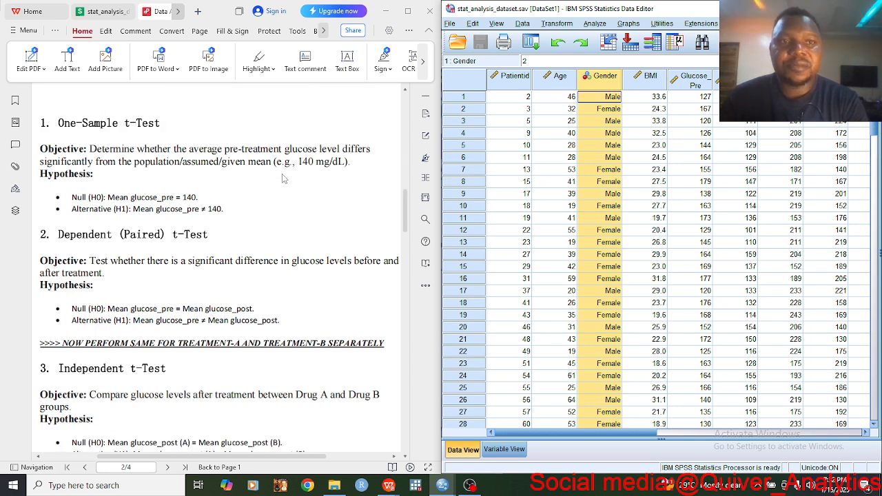
scroll(282, 174, down, 3)
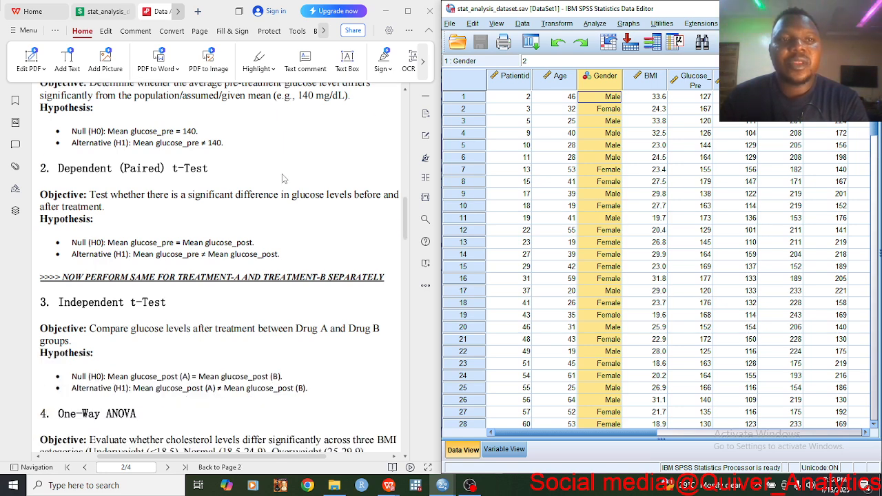
scroll(282, 173, up, 5)
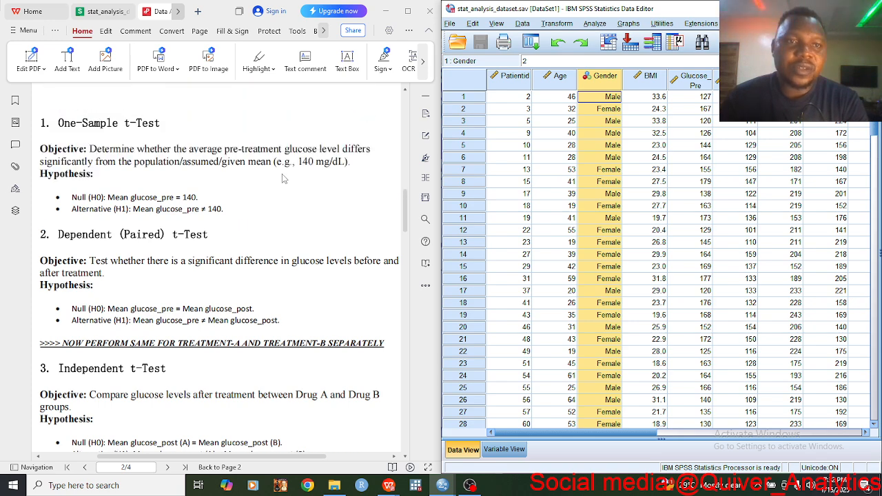
Read on in the PDF through the ANOVA, Pearson correlation and multiple regression exercises to the non-parametric equivalents
scroll(281, 173, down, 10)
scroll(282, 173, down, 6)
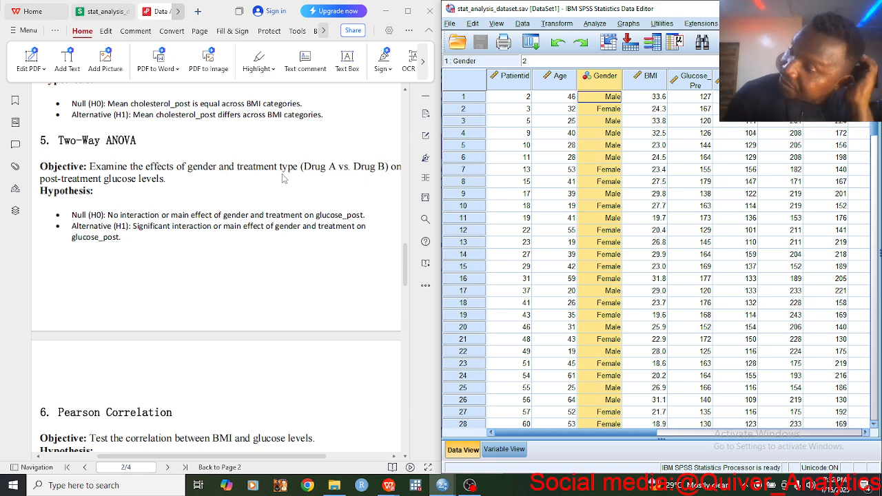
scroll(178, 215, down, 5)
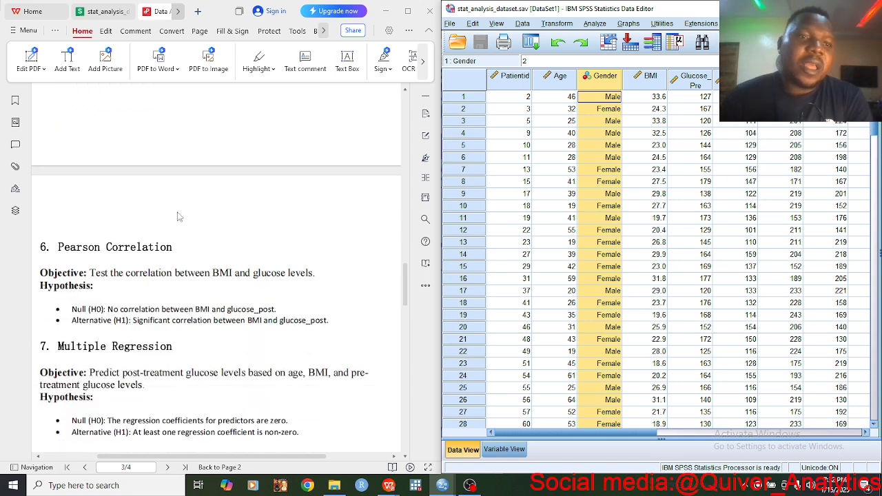
scroll(178, 215, down, 3)
scroll(178, 210, down, 4)
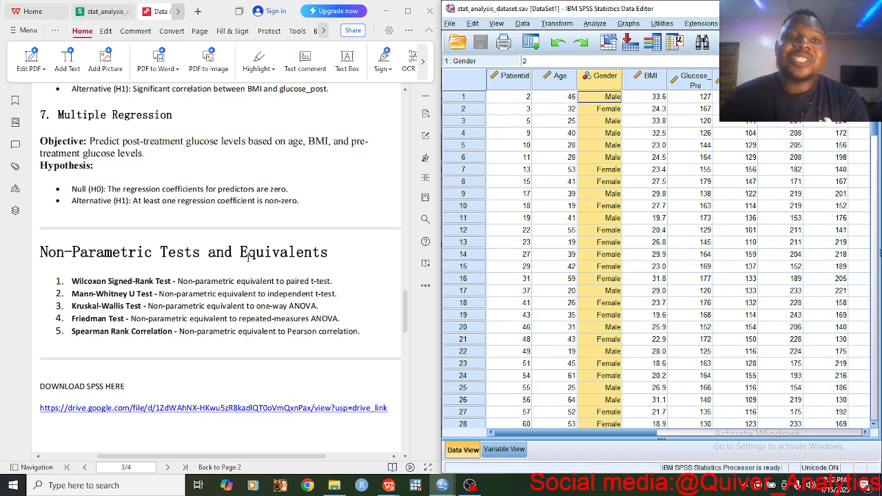
Return to the One-Sample t-Test section in the PDF and review its objective and hypotheses again
scroll(225, 254, up, 6)
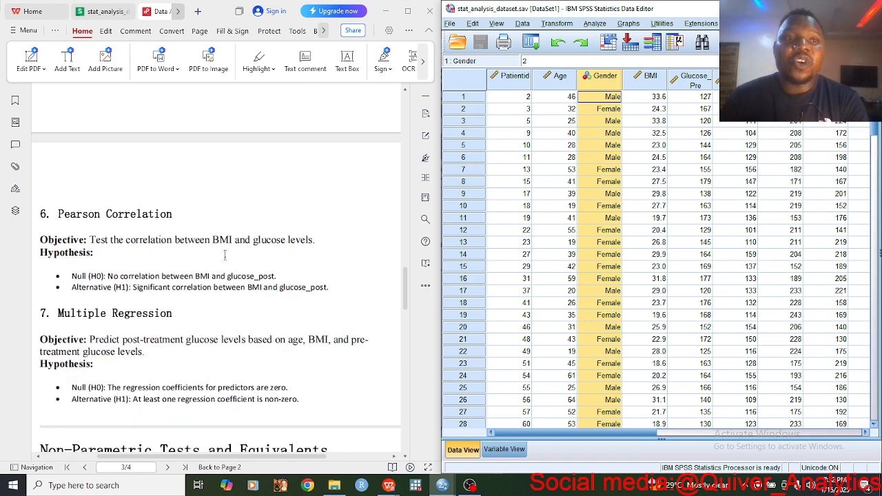
scroll(69, 336, up, 20)
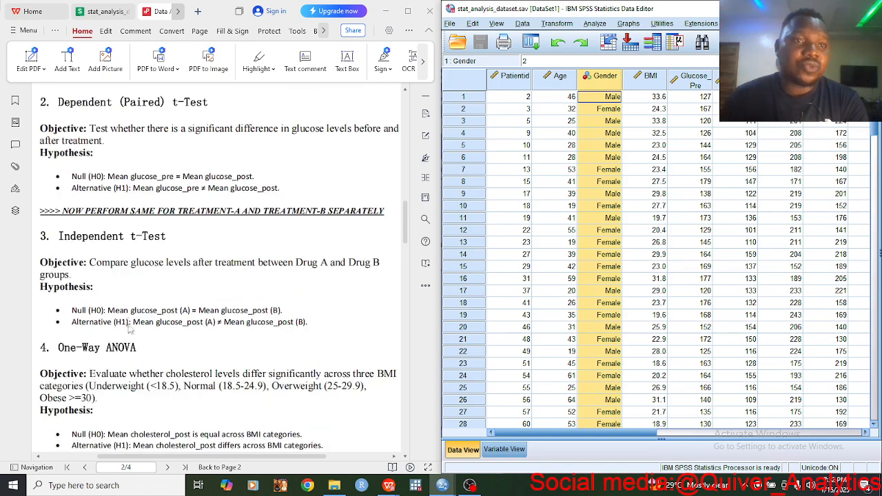
scroll(129, 323, up, 5)
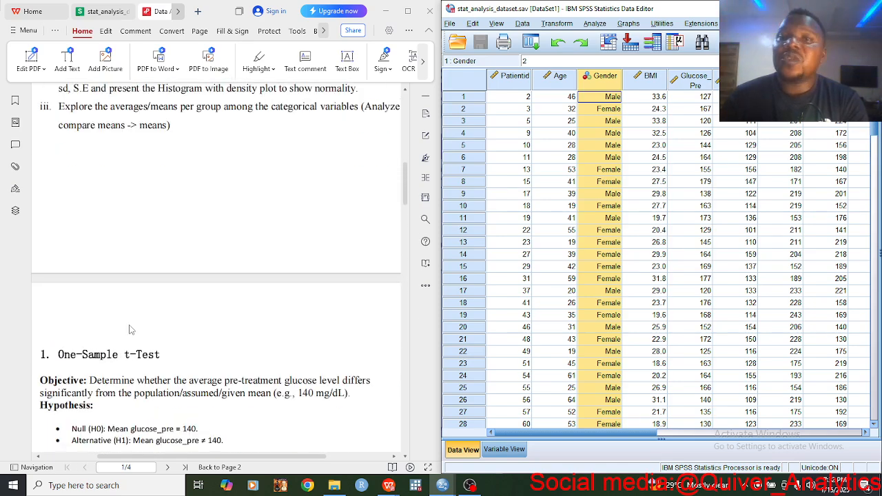
scroll(129, 330, down, 2)
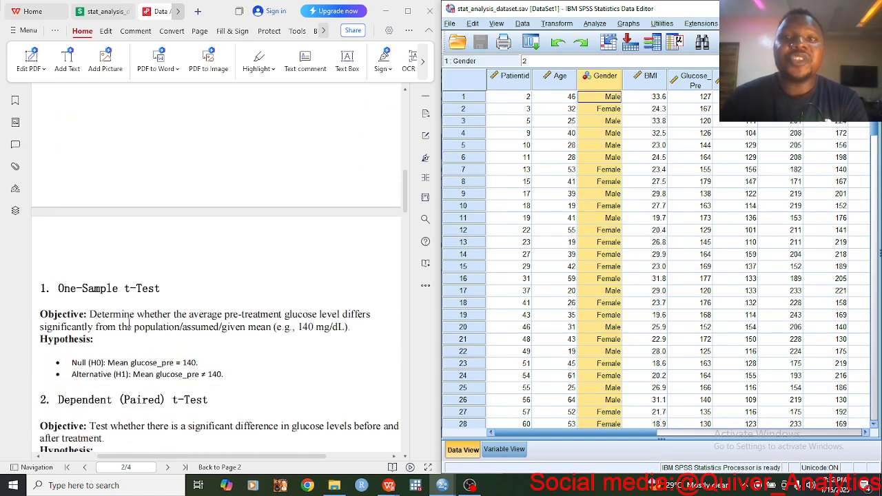
scroll(86, 307, down, 3)
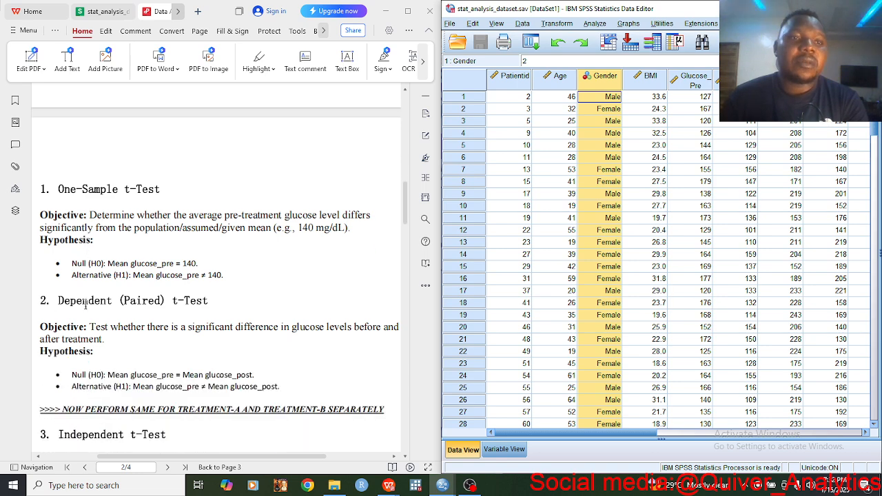
scroll(131, 217, down, 2)
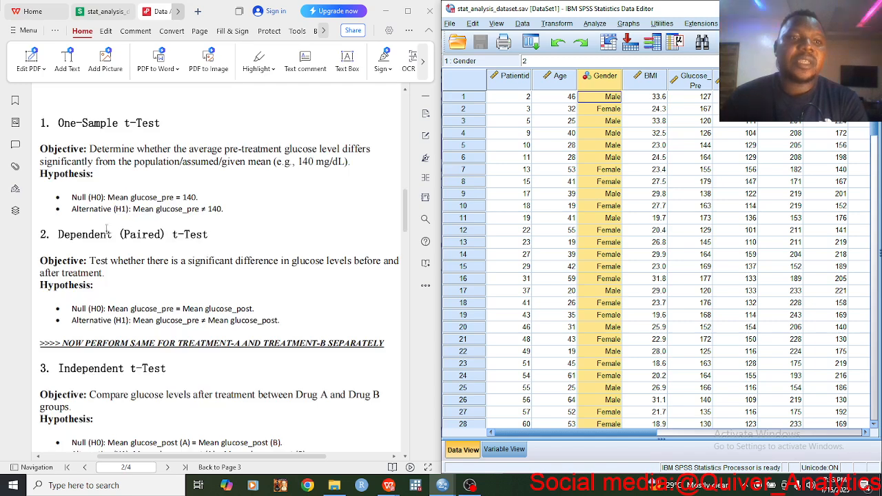
Review the remaining PDF exercises from the Dependent (Paired) t-Test to Non-Parametric Tests and Equivalents, and go back toward Pearson Correlation
scroll(86, 232, down, 3)
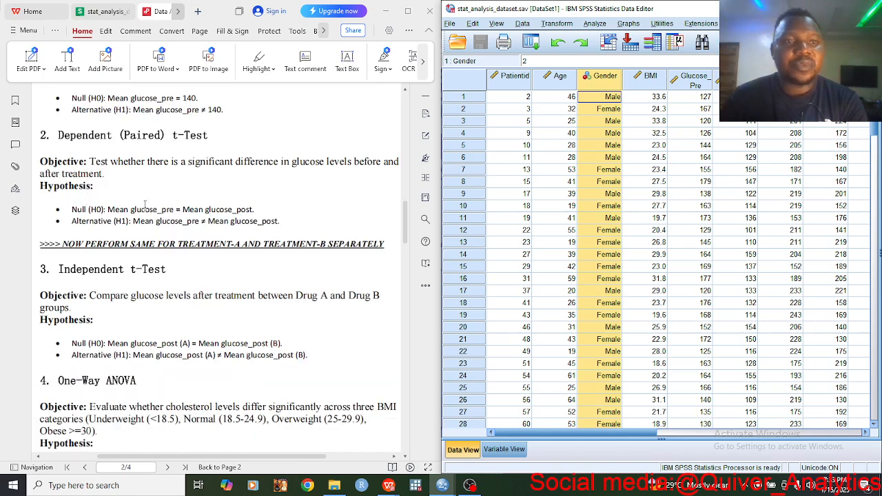
scroll(99, 262, down, 3)
scroll(100, 262, down, 3)
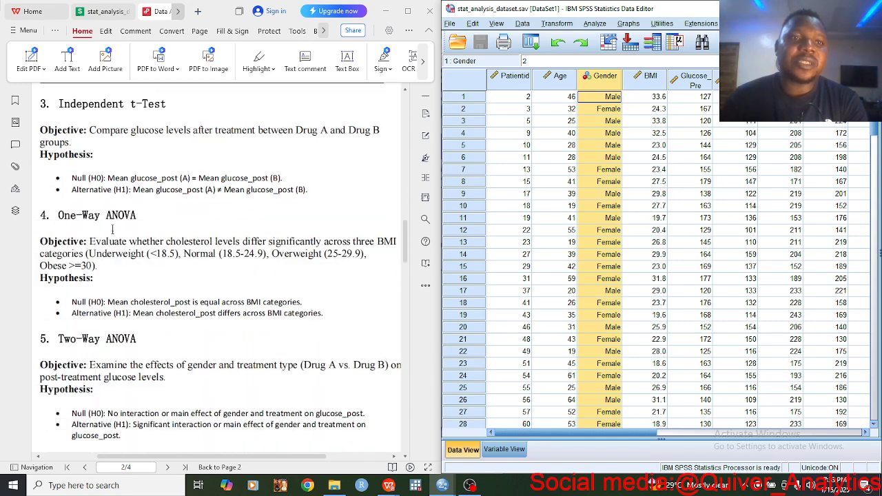
scroll(156, 219, down, 2)
scroll(120, 244, down, 9)
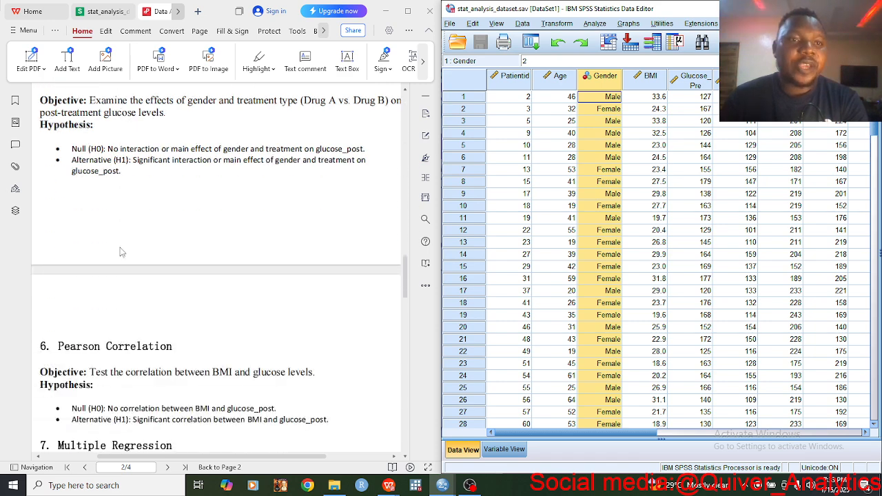
scroll(151, 216, down, 7)
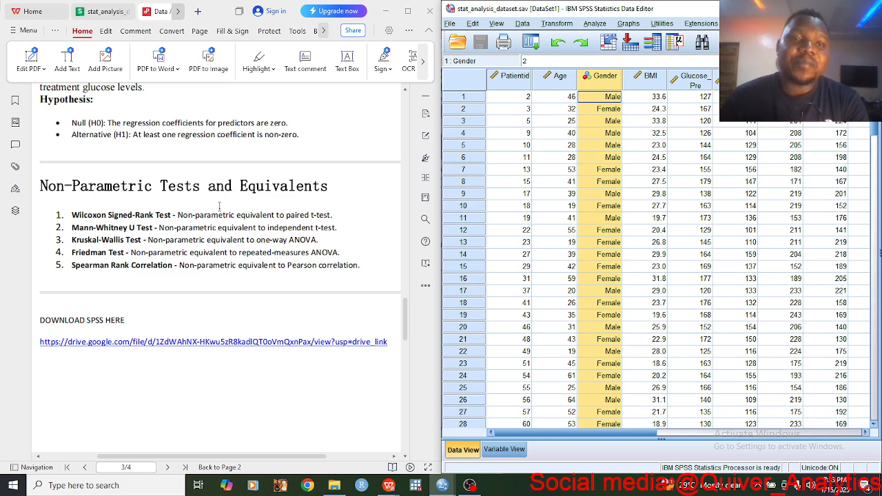
scroll(219, 207, up, 4)
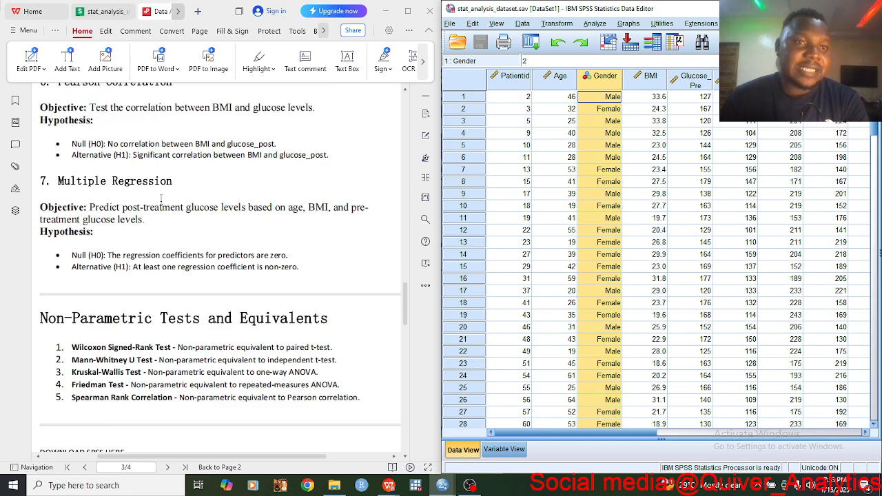
scroll(147, 182, up, 15)
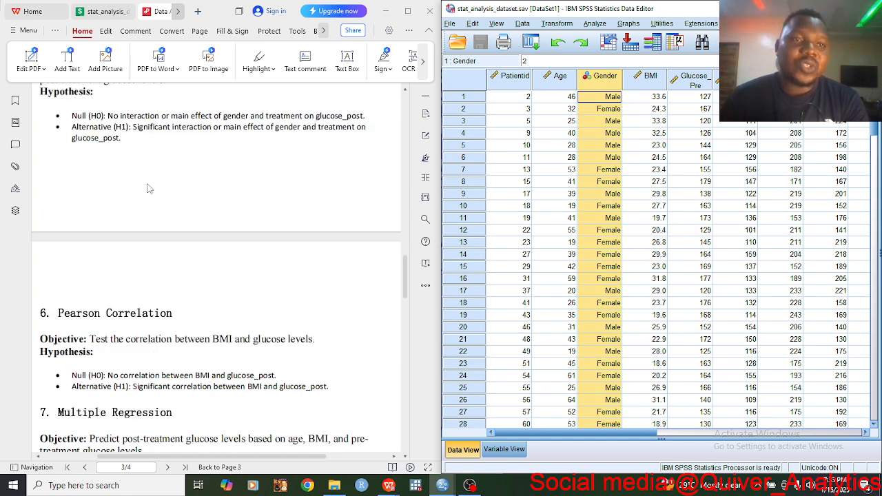
Return to the One-Sample t-Test section in the PDF and skim the surrounding t-test, ANOVA and group-means exercises
scroll(147, 186, up, 6)
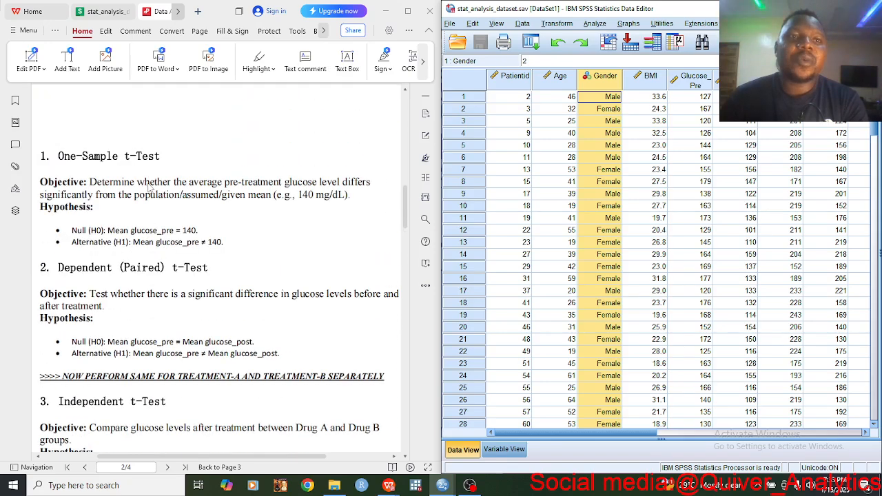
scroll(133, 188, down, 11)
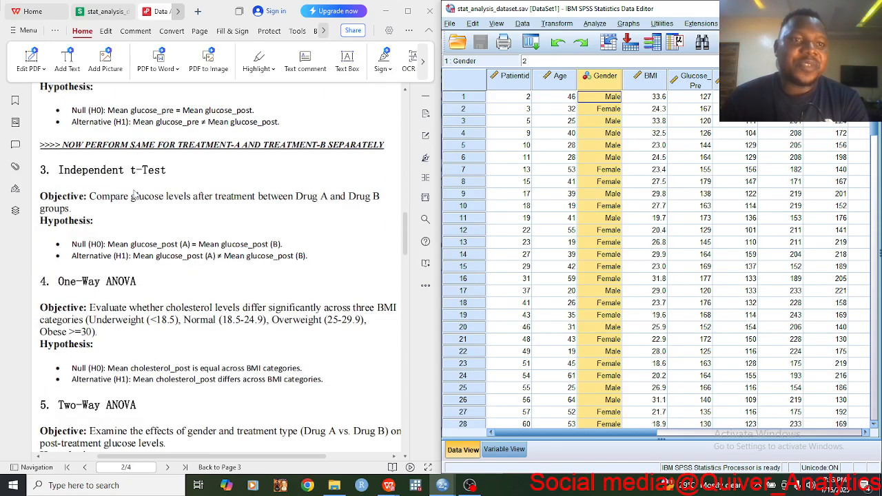
scroll(133, 187, up, 9)
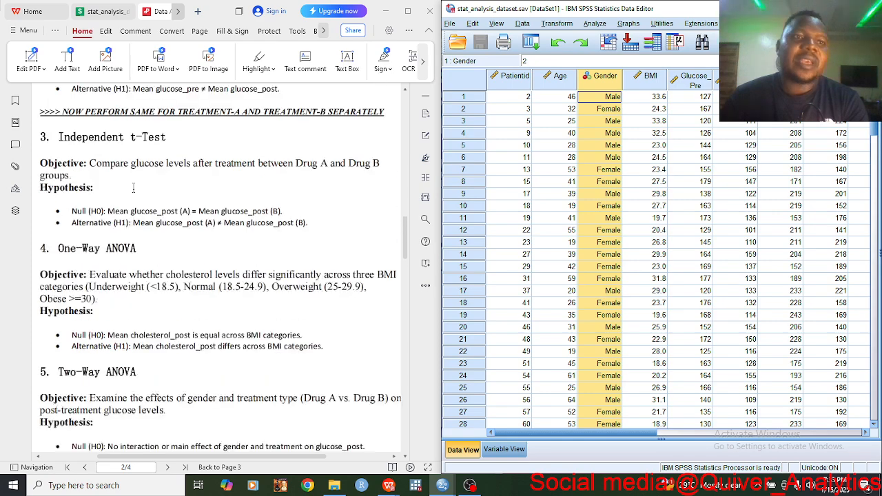
scroll(133, 168, up, 2)
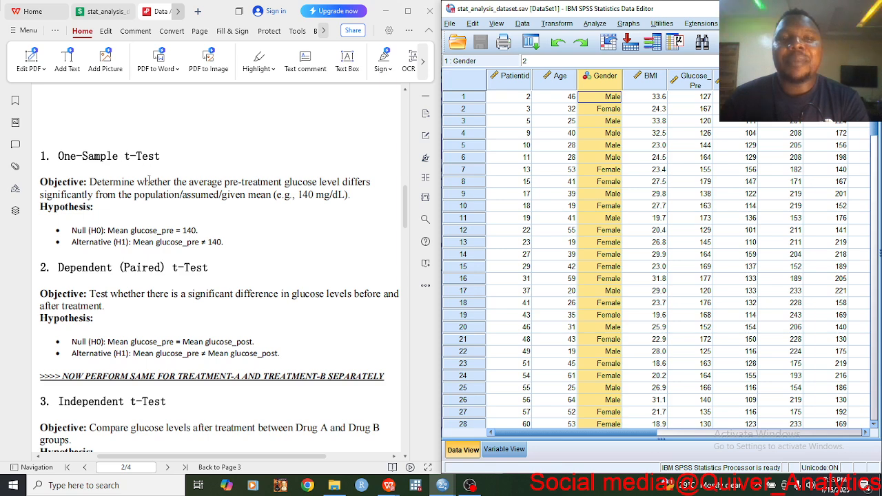
scroll(149, 181, down, 1)
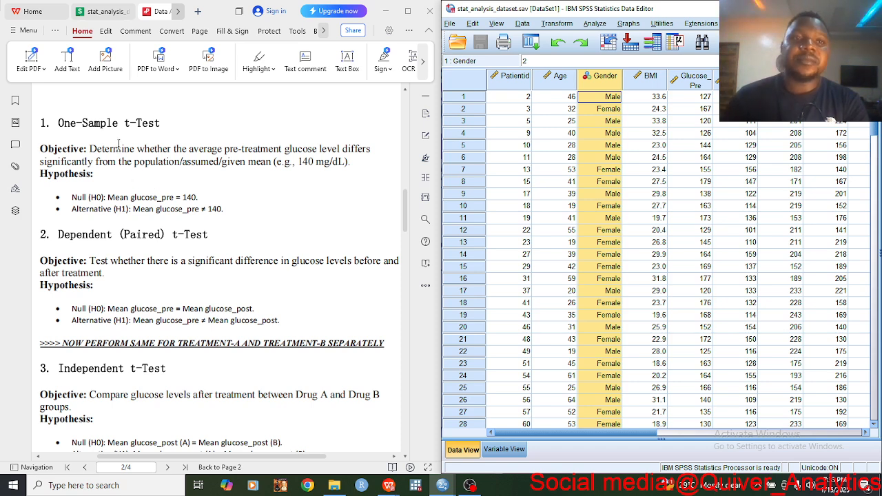
scroll(131, 141, up, 5)
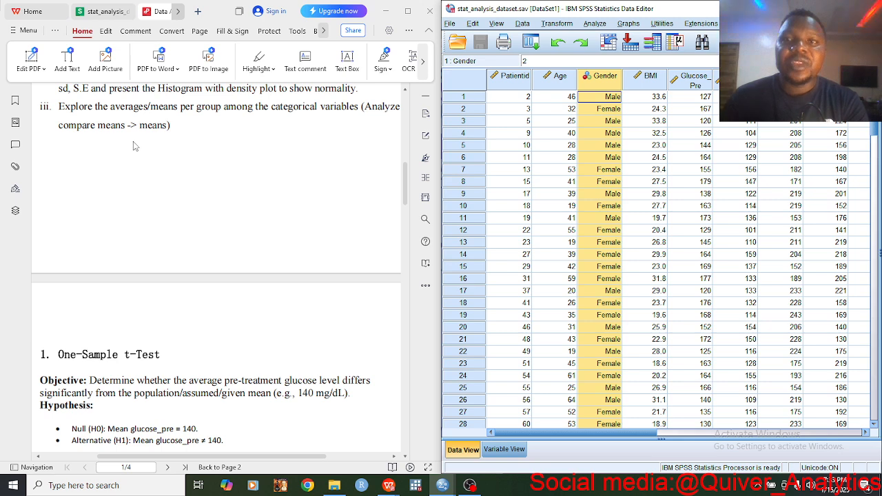
scroll(136, 176, down, 3)
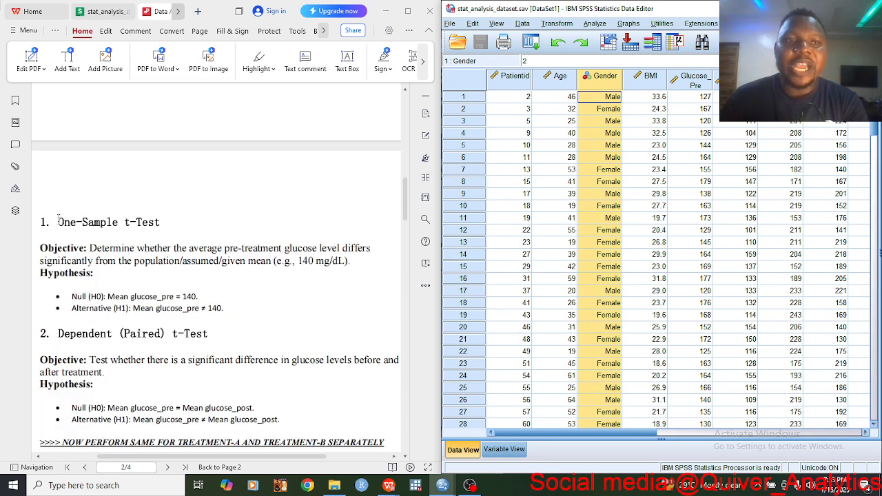
Highlight the One-Sample t-Test heading in the PDF and read its objective and hypotheses
drag(58, 220, 162, 222)
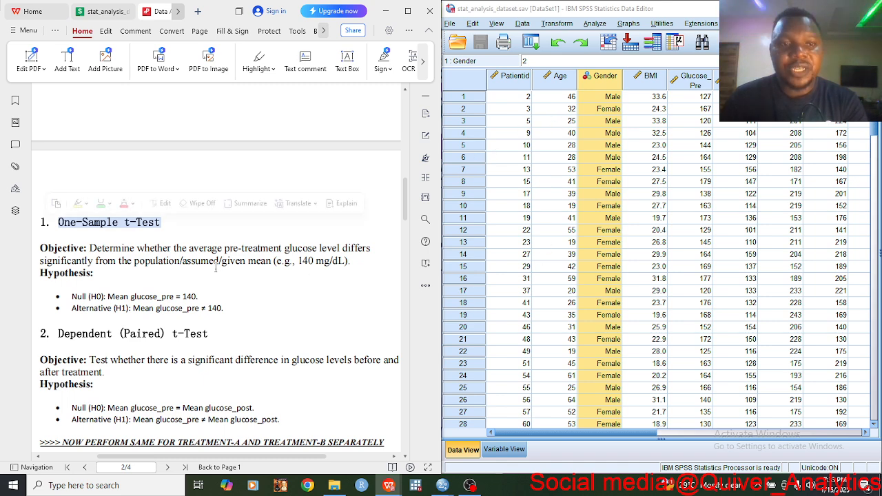
scroll(215, 267, down, 1)
drag(195, 227, 200, 235)
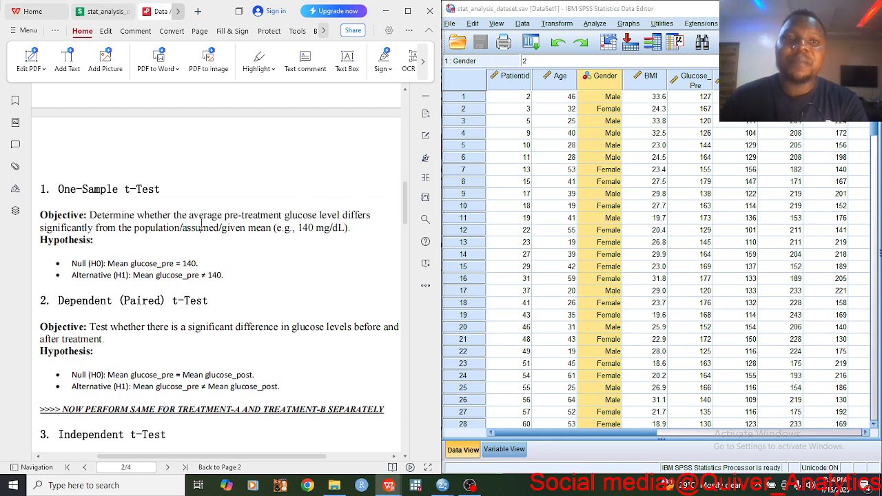
scroll(202, 223, down, 1)
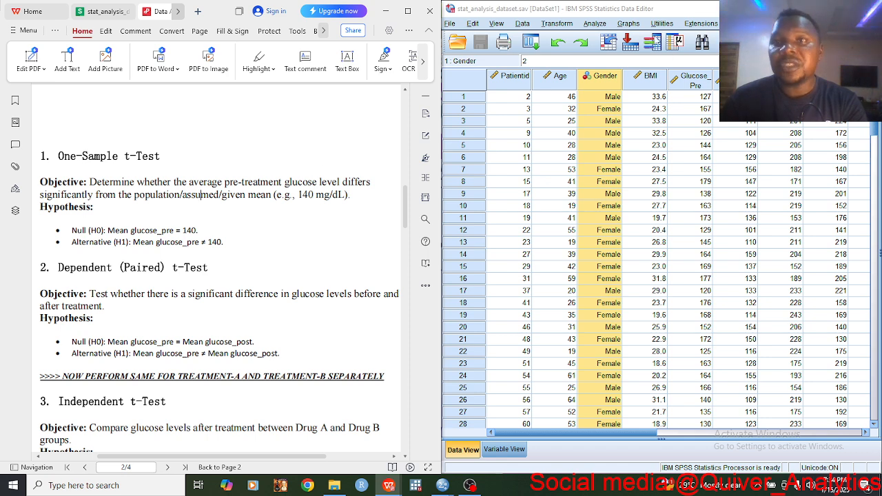
Point out the BMI, pre- and post-treatment glucose, and pre- and post-treatment cholesterol columns in SPSS by selecting each in turn
click(647, 82)
click(694, 82)
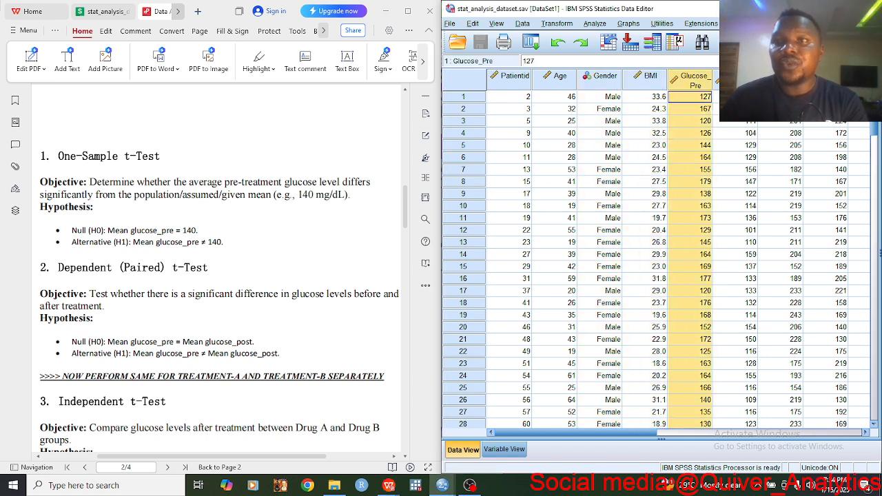
click(736, 81)
click(780, 81)
click(825, 81)
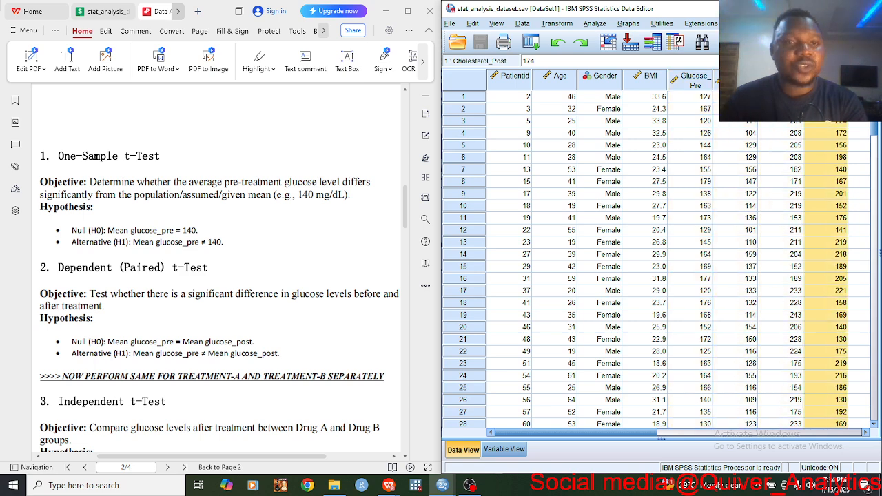
Review the PDF exercises from the Dependent (Paired) t-Test through Multiple Regression, and look back at the Two-Way ANOVA section
scroll(210, 223, down, 3)
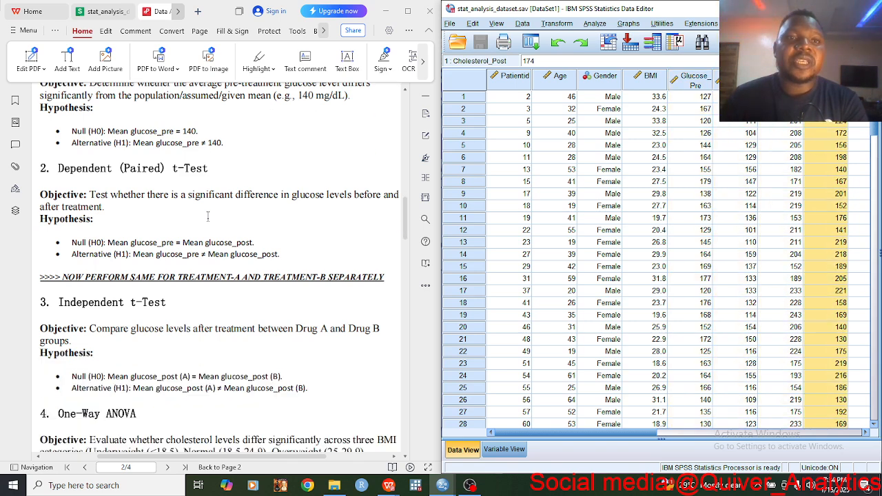
scroll(209, 219, down, 1)
scroll(209, 220, down, 1)
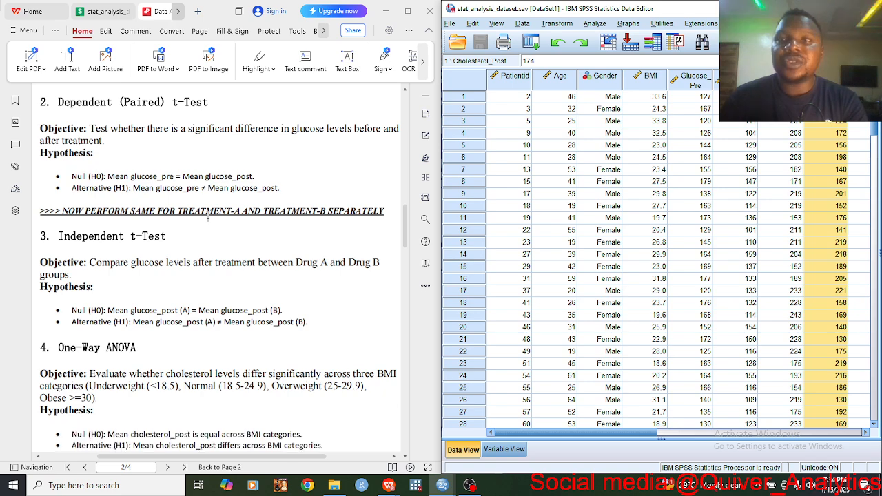
scroll(208, 218, down, 7)
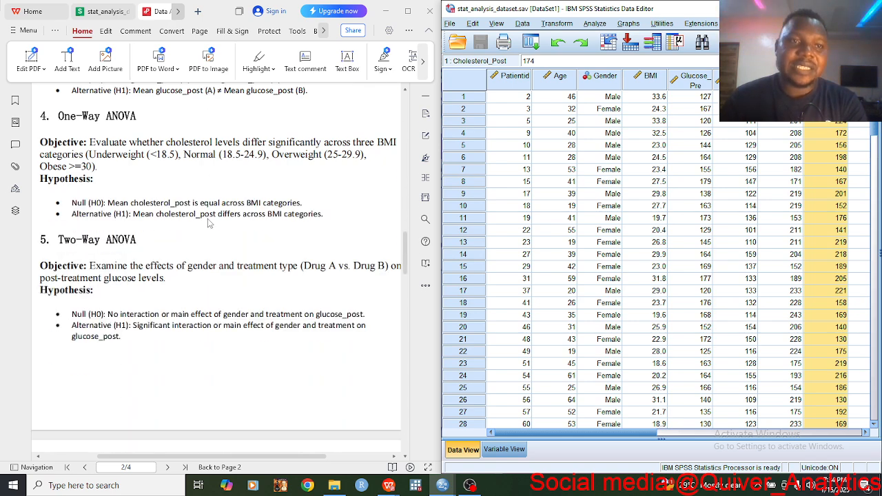
scroll(207, 218, down, 6)
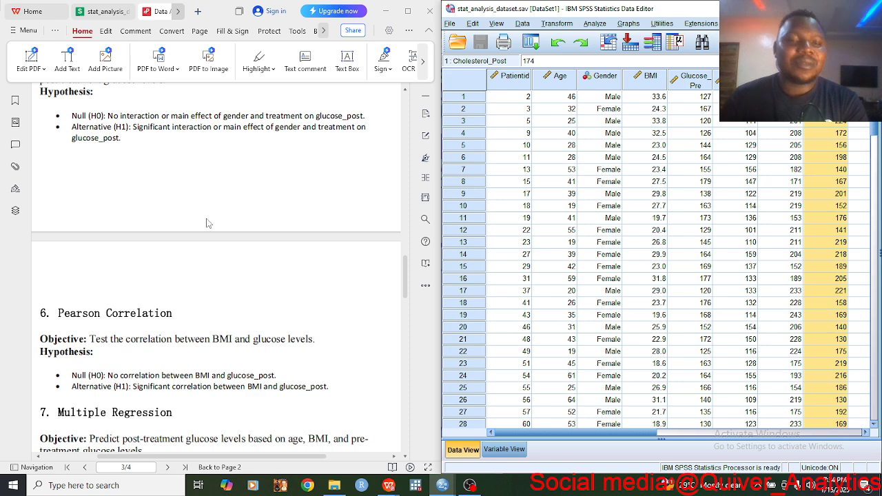
scroll(208, 222, down, 4)
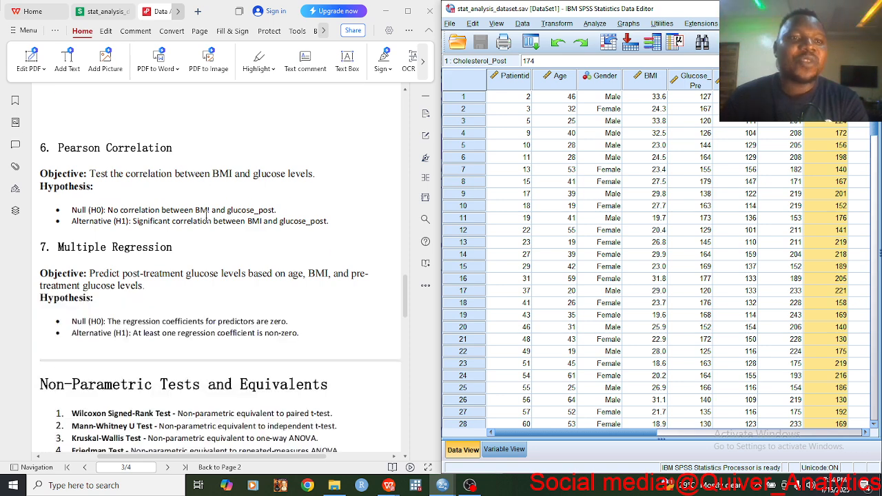
scroll(206, 216, up, 2)
scroll(205, 216, up, 3)
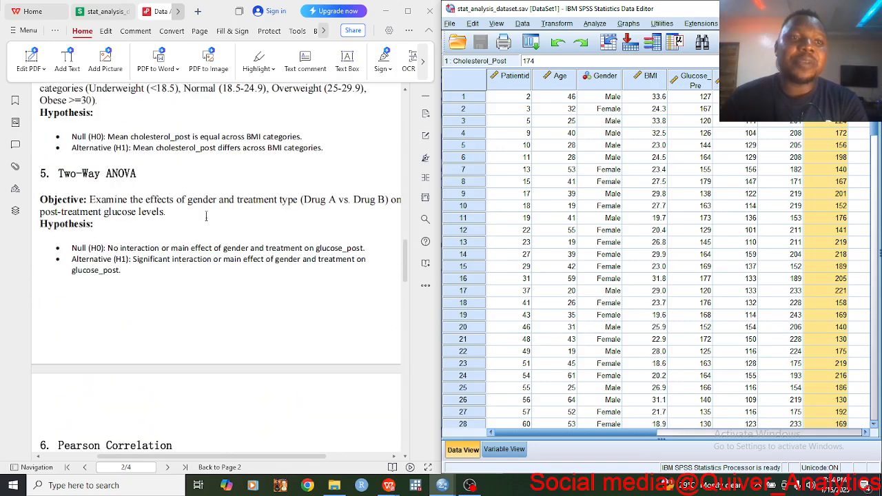
Read the Non-Parametric Tests and Equivalents list and the SPSS download link below it in the PDF
scroll(206, 216, down, 6)
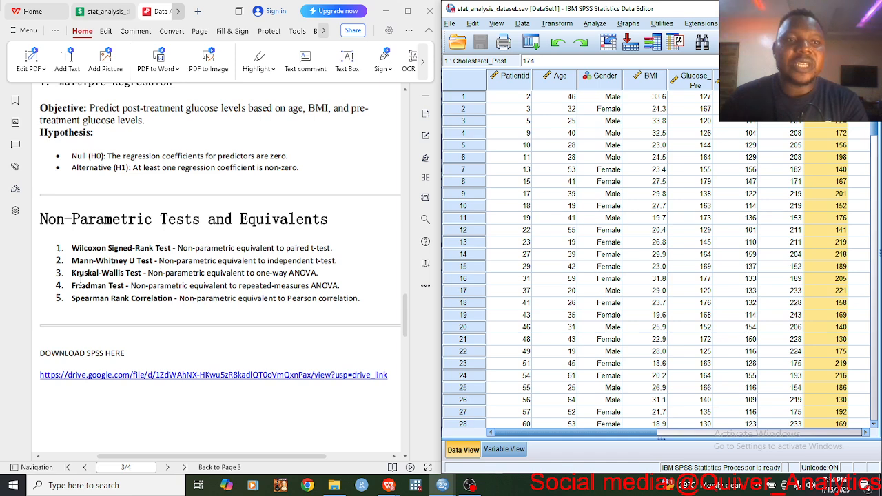
scroll(73, 290, down, 1)
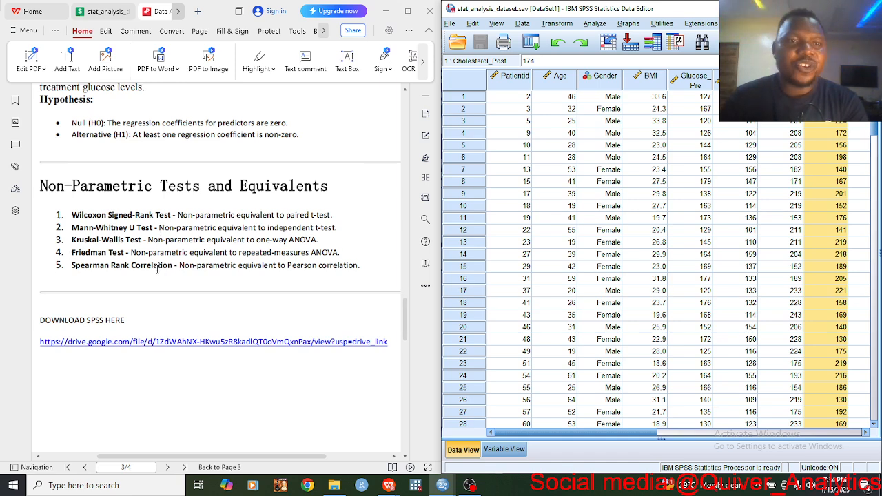
scroll(204, 240, down, 1)
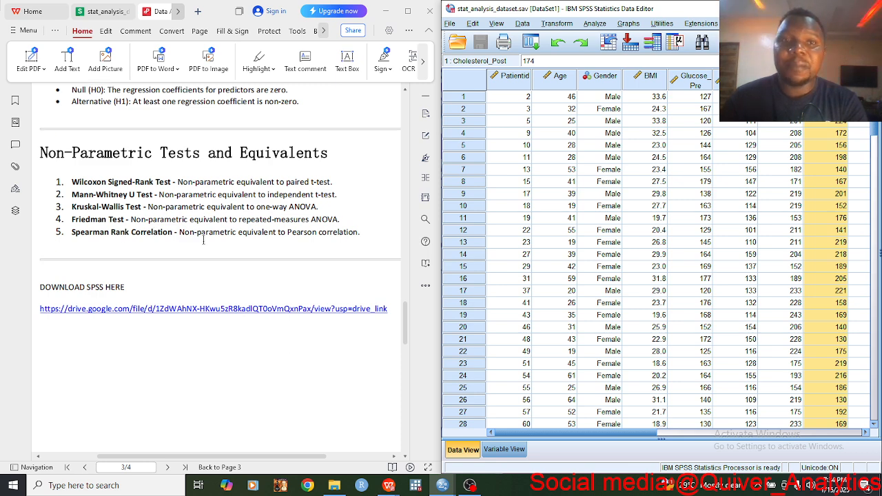
scroll(204, 240, down, 2)
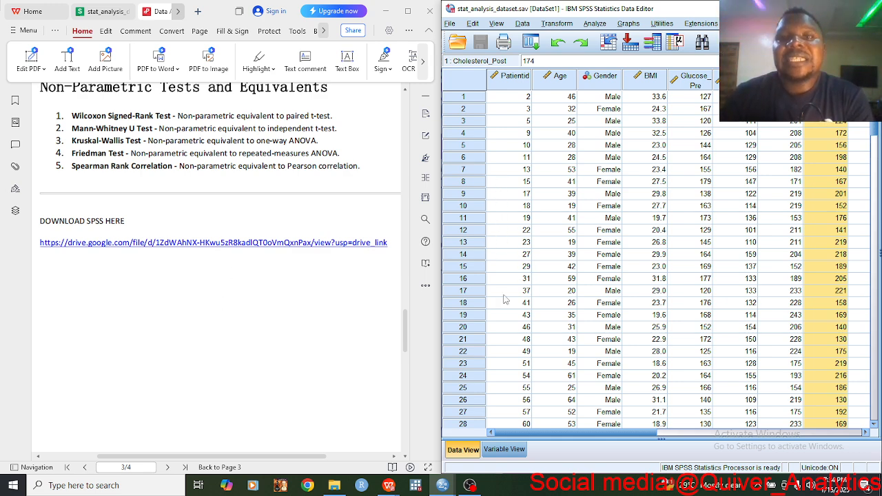
Show the dataset's variable definitions in SPSS and return to the patient data values
click(507, 450)
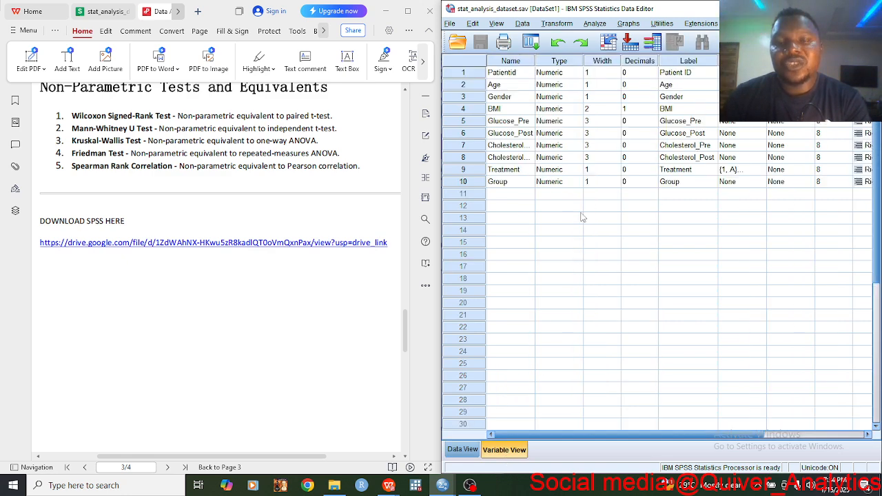
click(464, 452)
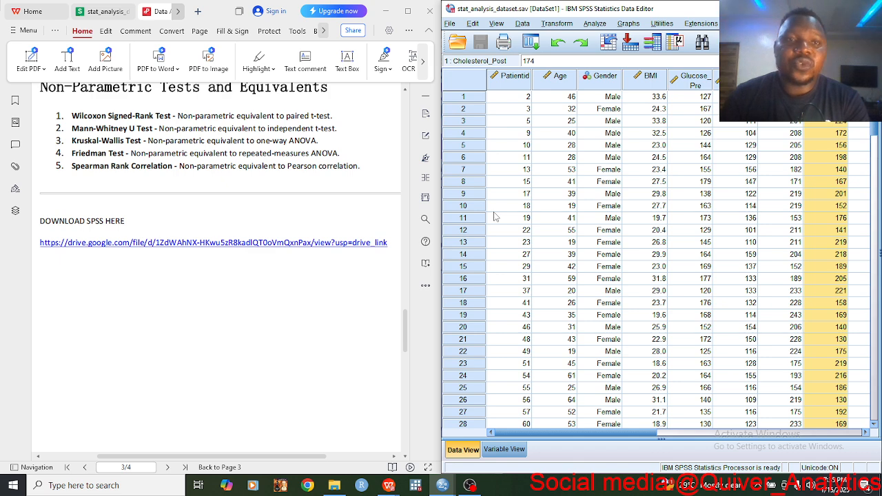
Examine the 2-Weeks Bootcamp with SPSS flyer on the PDF's last page, including its features, course fee and registration details
scroll(356, 286, down, 8)
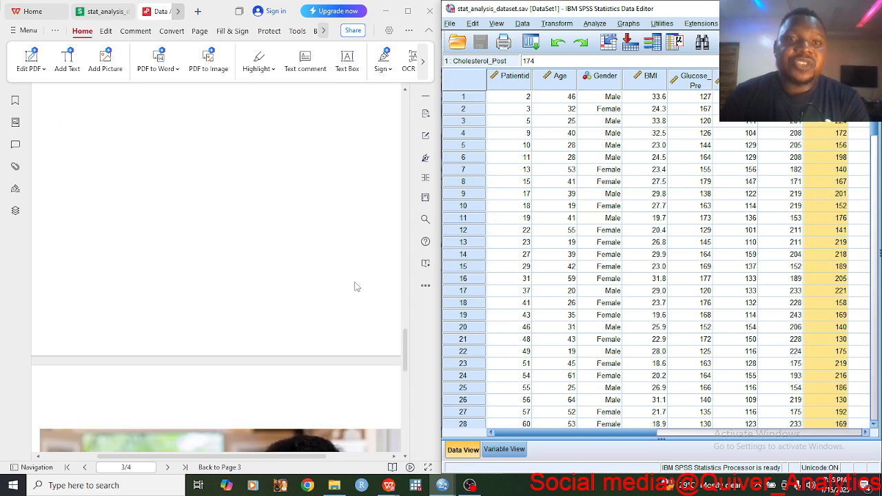
scroll(357, 286, down, 5)
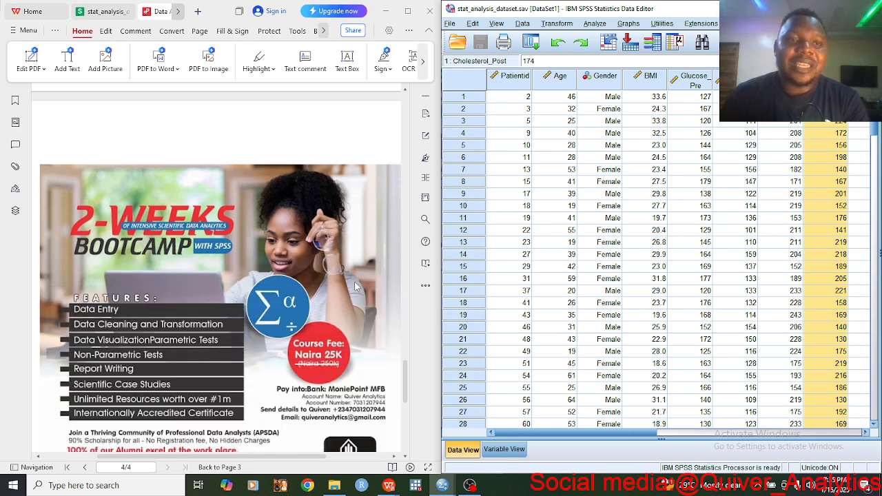
scroll(356, 286, down, 2)
scroll(353, 288, up, 1)
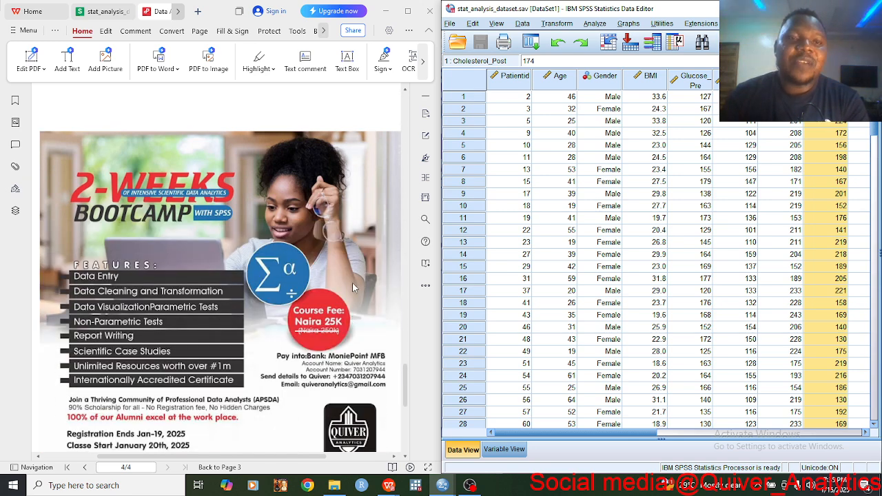
scroll(357, 271, down, 1)
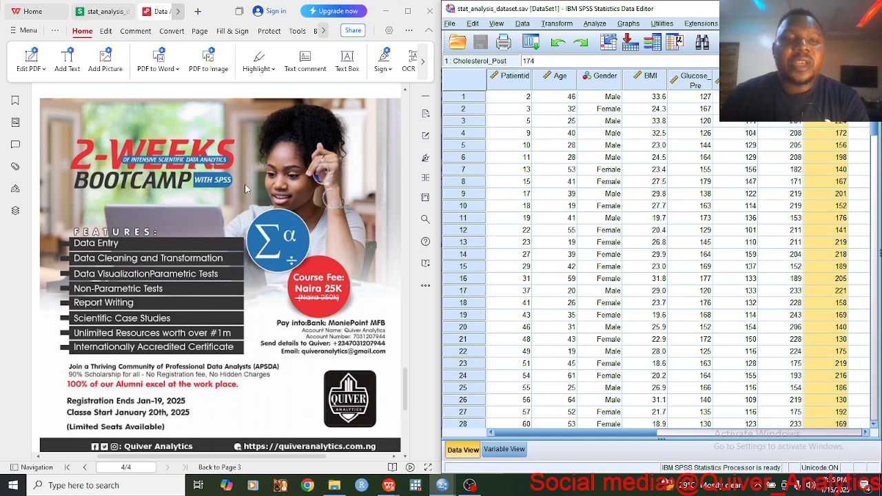
scroll(246, 188, down, 1)
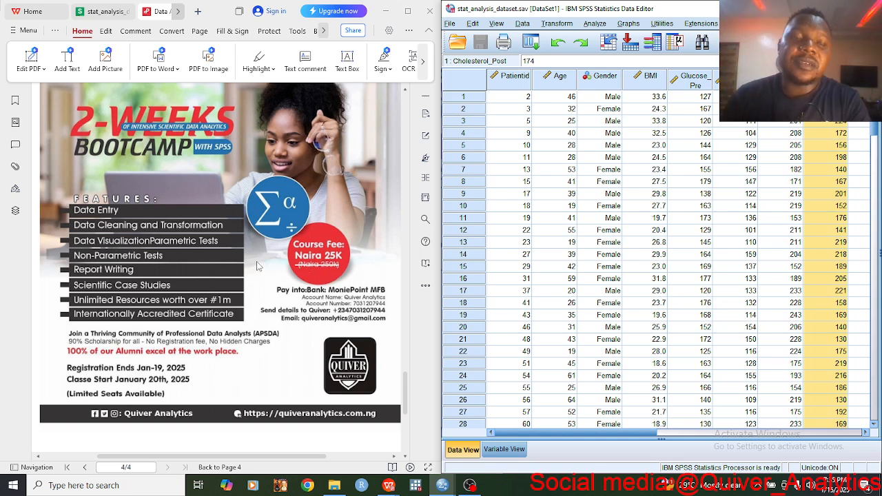
Return to the session details on the PDF's first page and highlight the presenter's phone number
scroll(255, 266, up, 5)
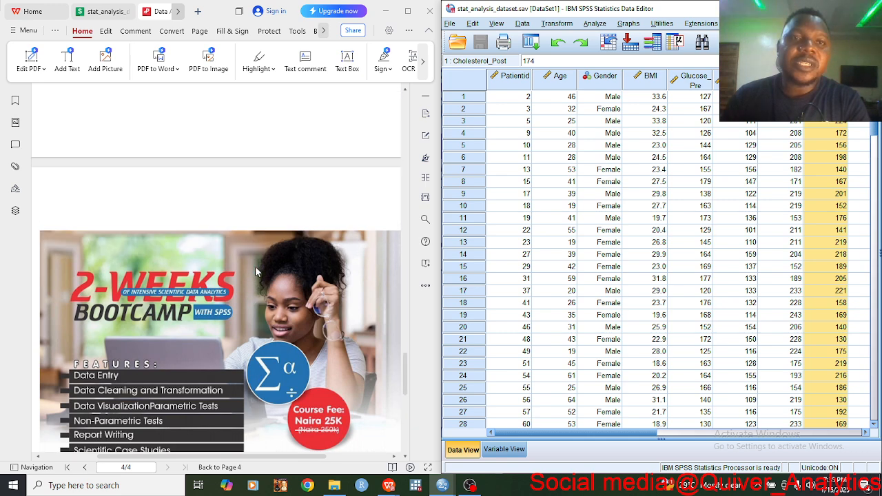
scroll(255, 269, up, 10)
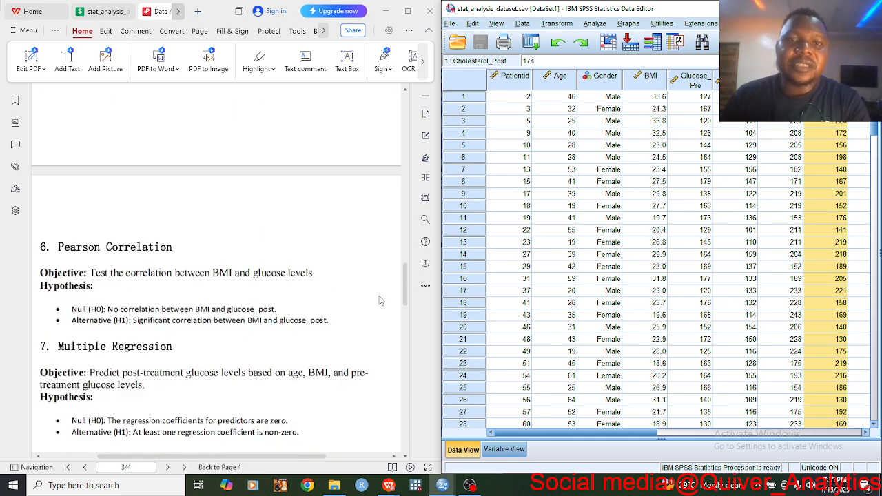
drag(406, 298, 418, 123)
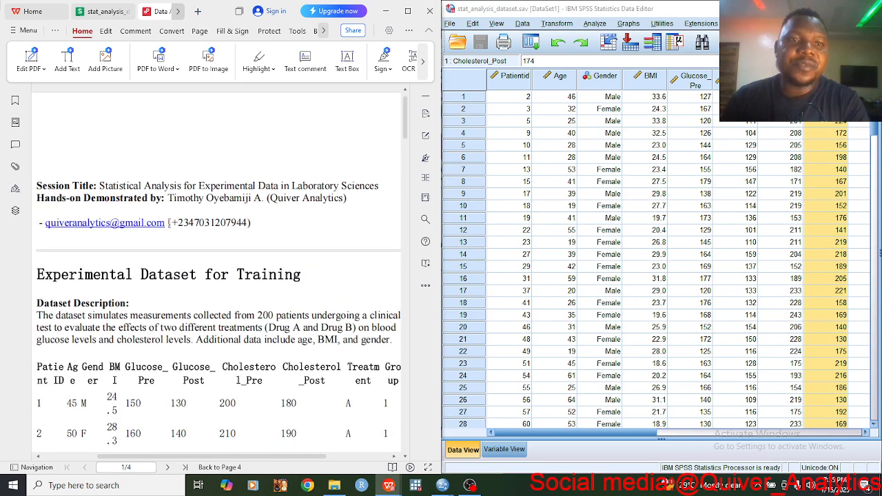
drag(173, 223, 248, 224)
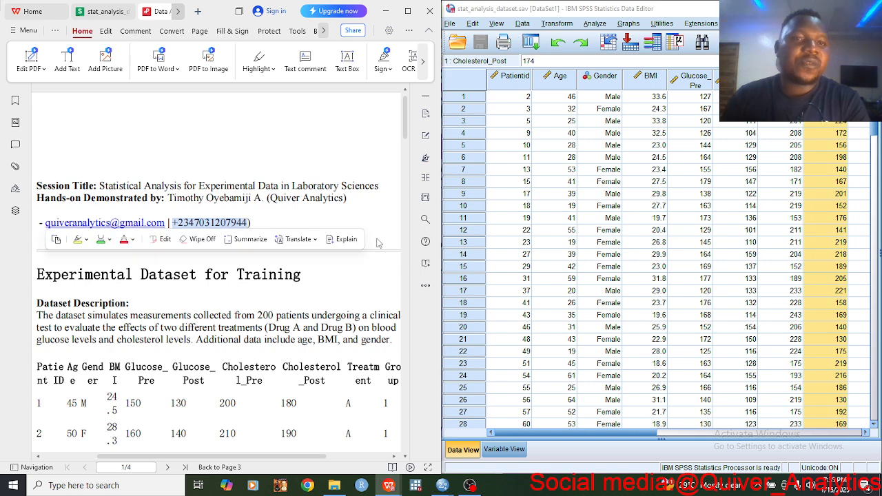
click(355, 192)
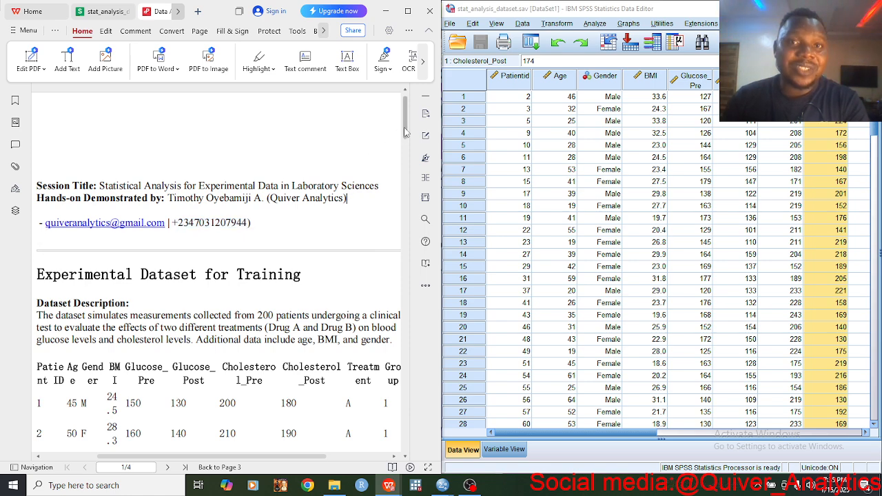
Go back to the bootcamp flyer on the PDF's last page
drag(405, 132, 401, 416)
scroll(394, 406, up, 3)
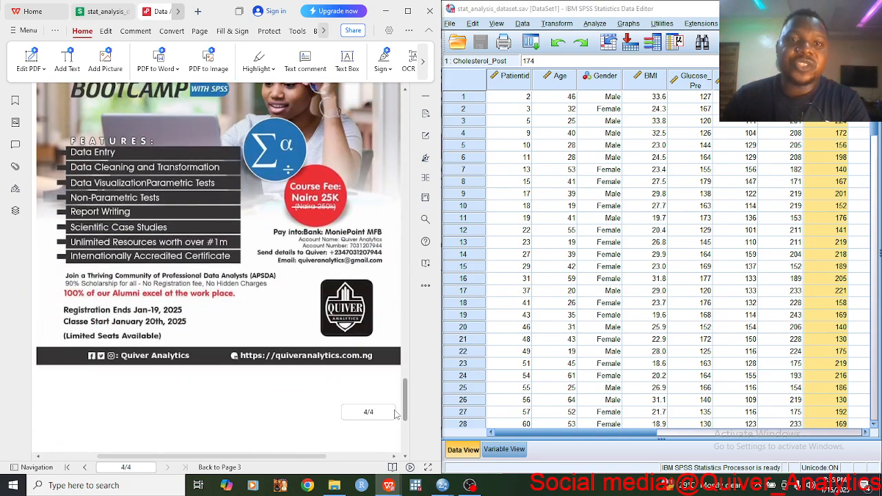
Review the bootcamp flyer's features, course fee, payment instructions and registration dates on the PDF's last page
scroll(394, 406, up, 3)
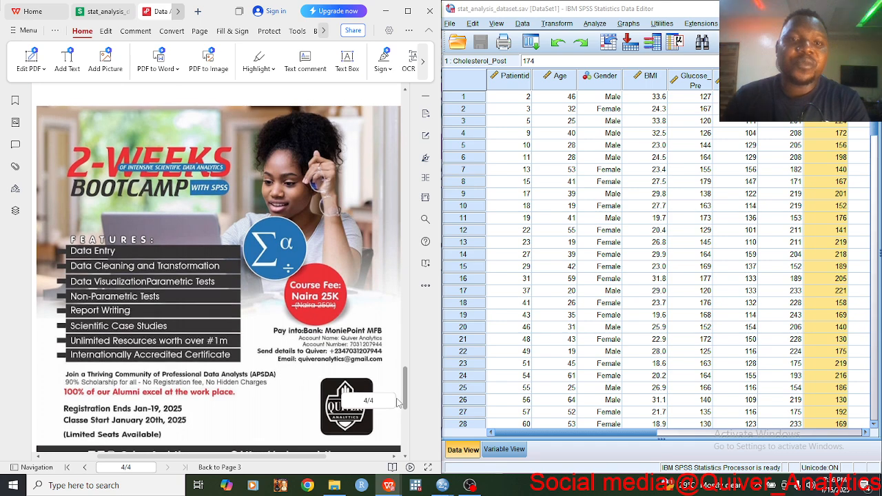
scroll(394, 404, down, 2)
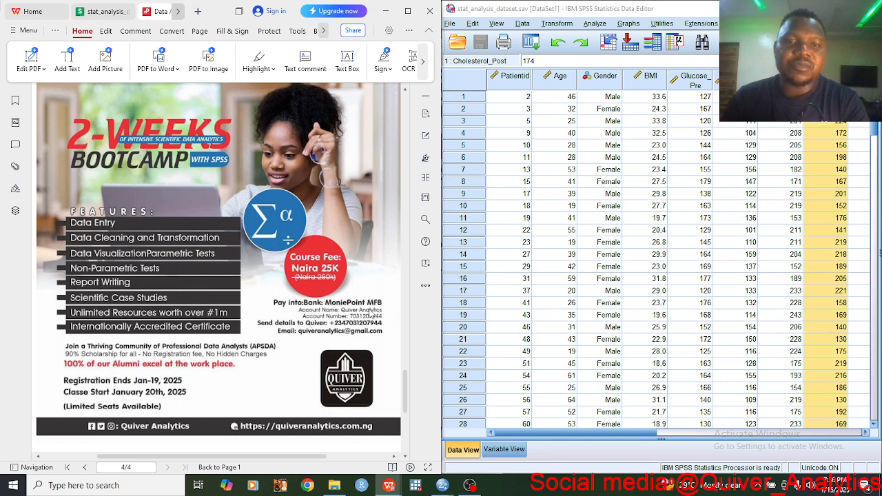
scroll(366, 306, down, 1)
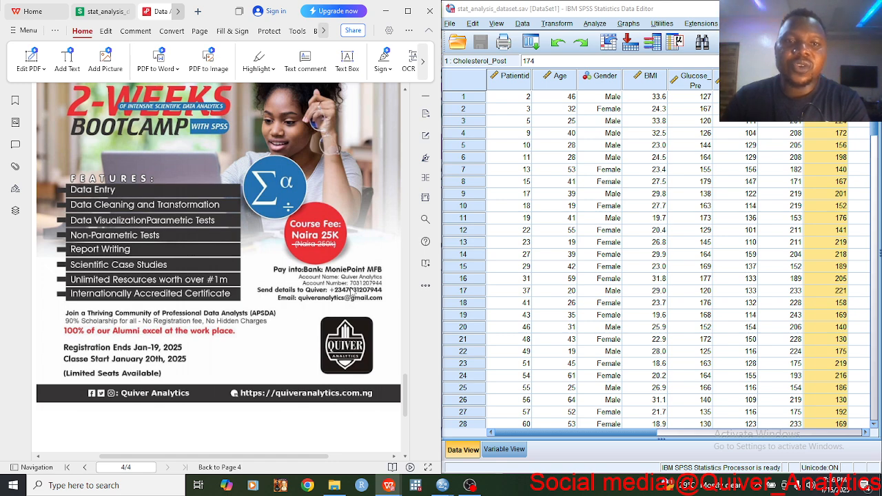
Go back to the One-Sample t-Test section on the PDF's second page to read its objective and hypotheses
scroll(358, 297, up, 6)
scroll(386, 303, up, 15)
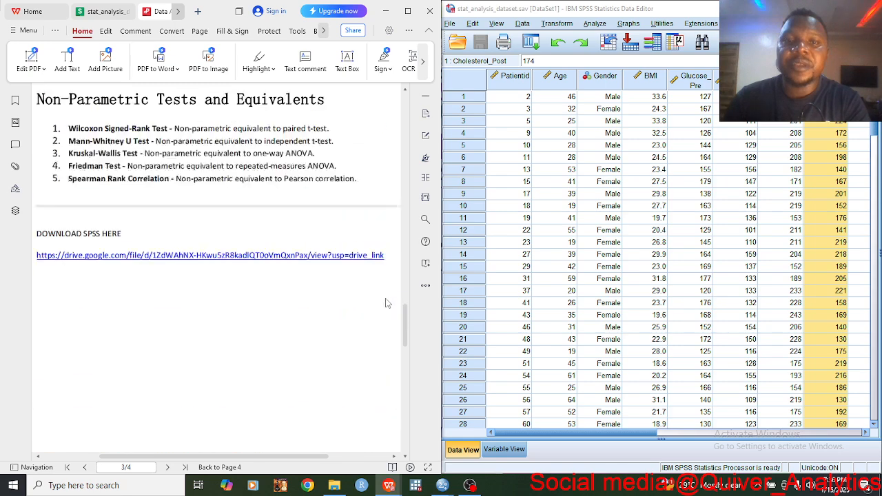
scroll(386, 304, up, 10)
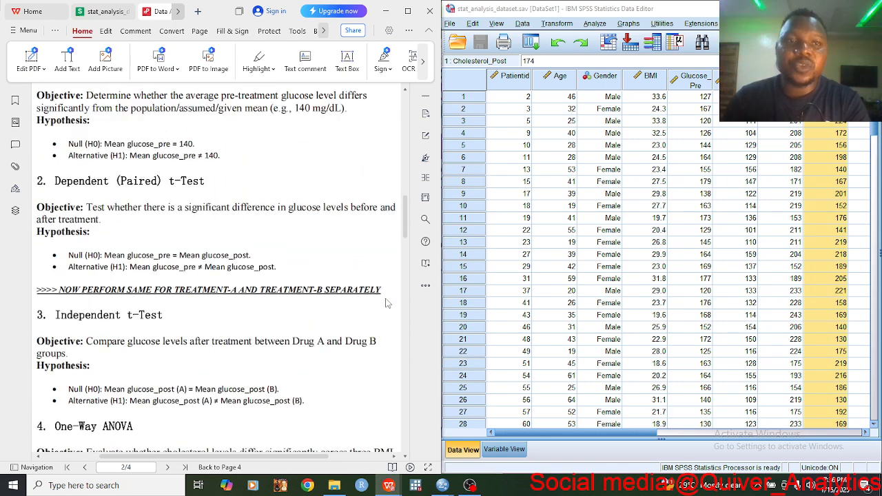
scroll(387, 303, down, 2)
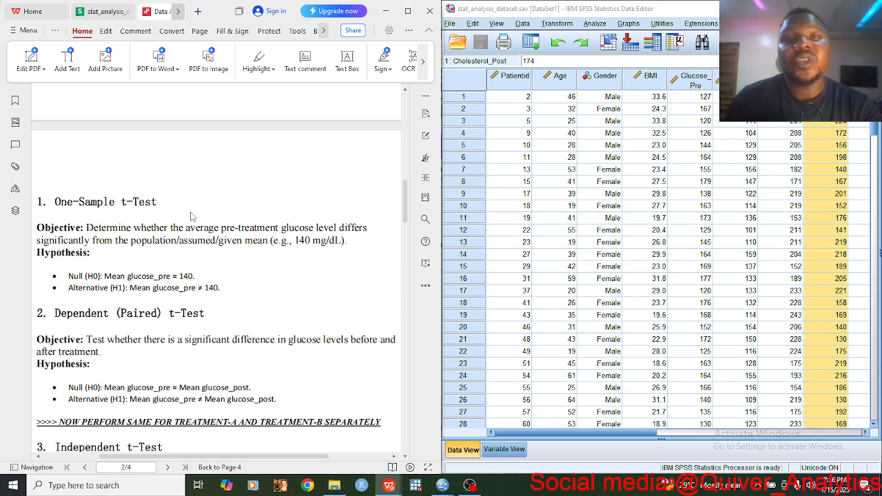
scroll(193, 216, down, 1)
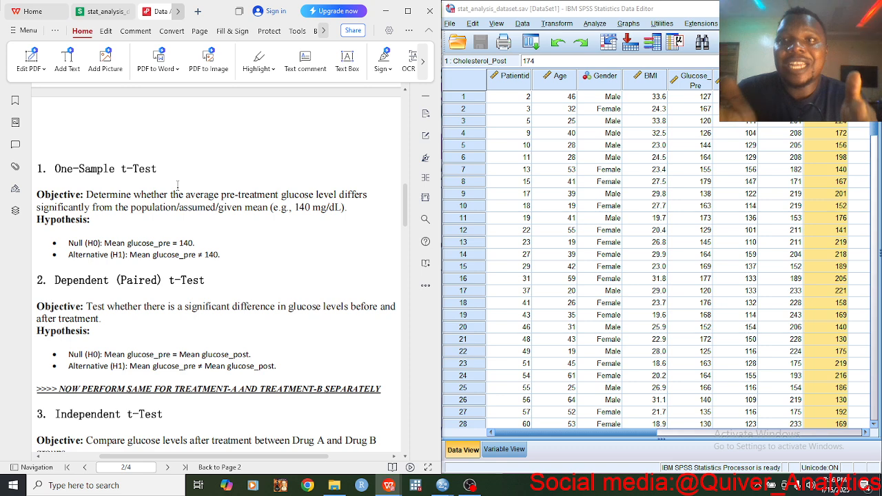
Point out the Glucose_Pre column in SPSS, then highlight the 140 mean and the One-Sample t-Test heading in the PDF
click(695, 80)
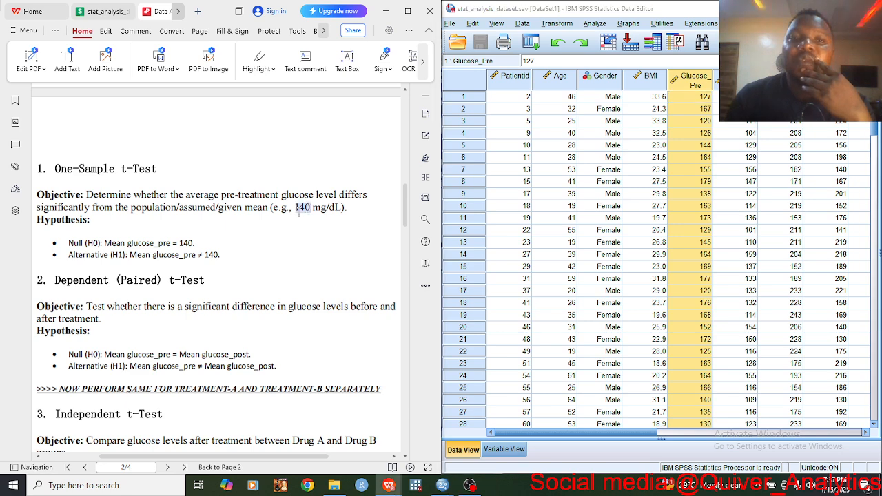
drag(309, 210, 292, 210)
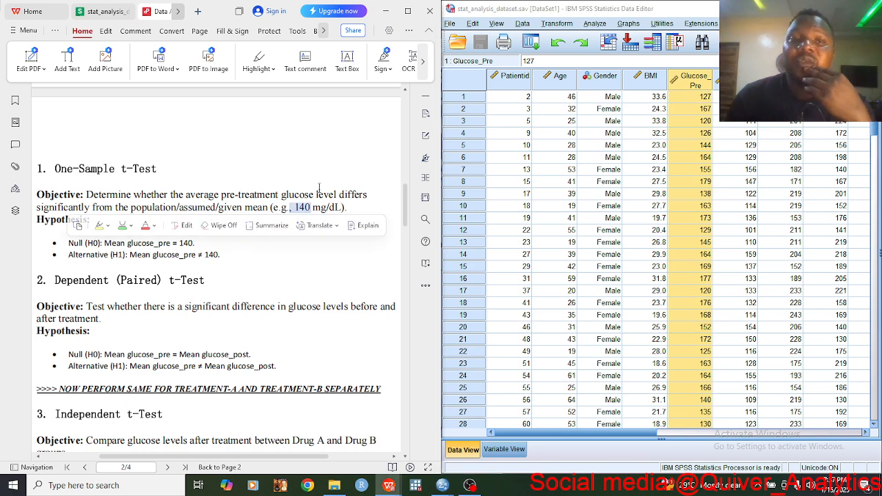
click(314, 196)
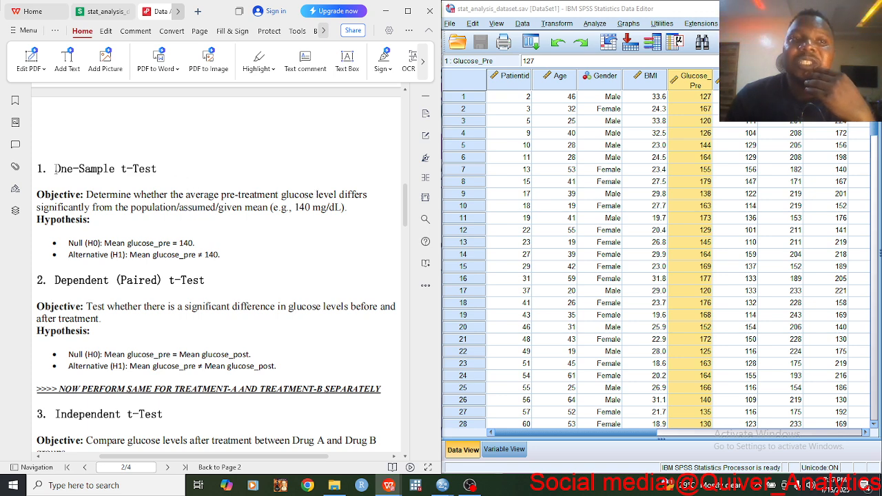
drag(55, 169, 158, 169)
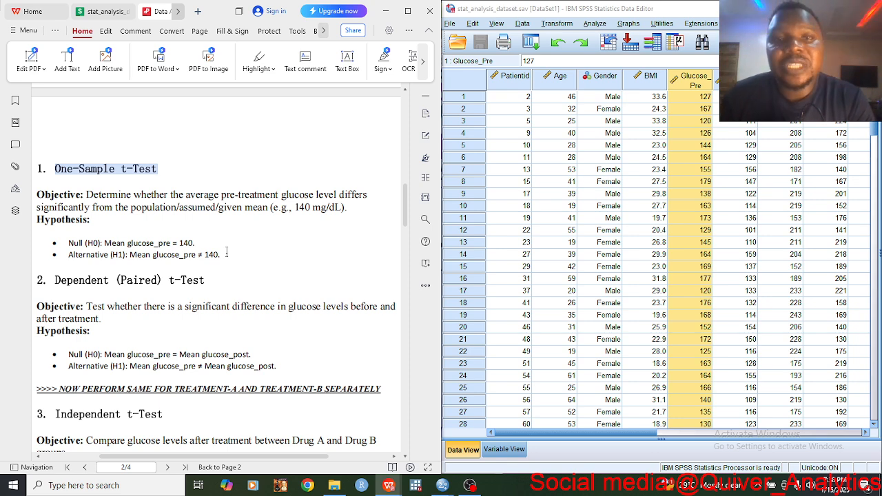
scroll(227, 253, down, 1)
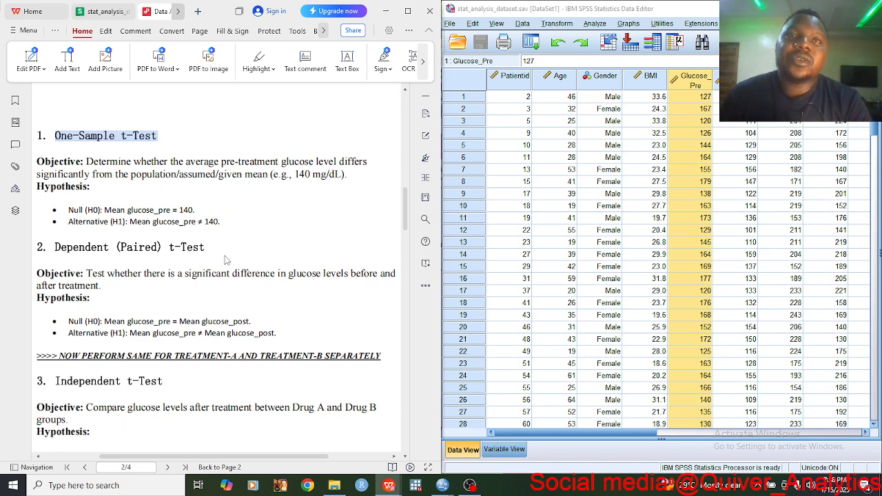
click(222, 190)
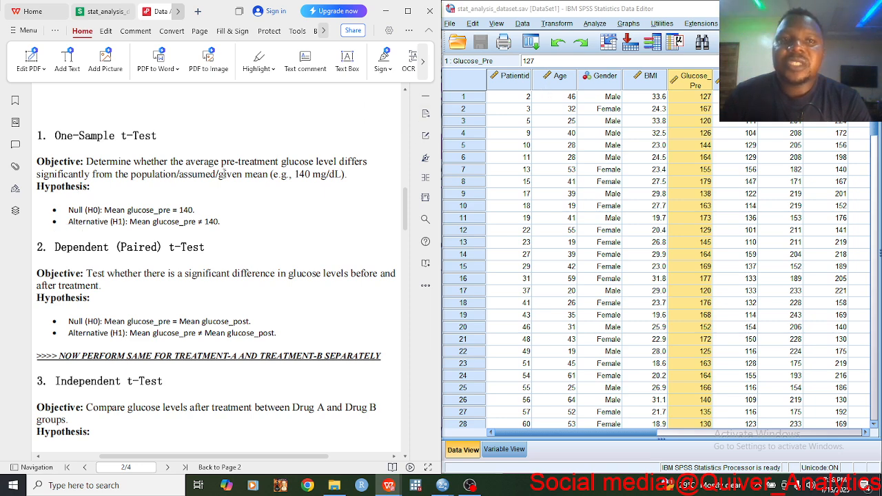
Return to Data Exploration and Visualizations on the PDF's first page and highlight its three tasks, starting with Test for Normality
scroll(191, 181, up, 3)
scroll(190, 180, down, 3)
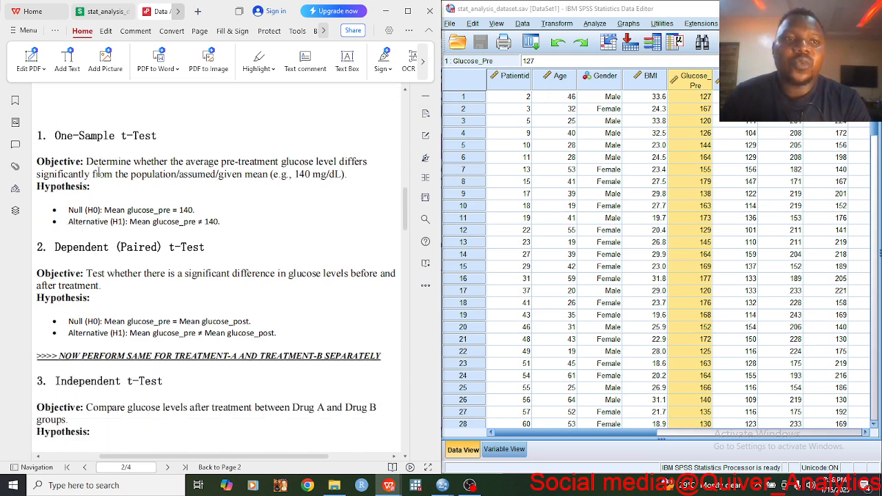
scroll(183, 169, up, 10)
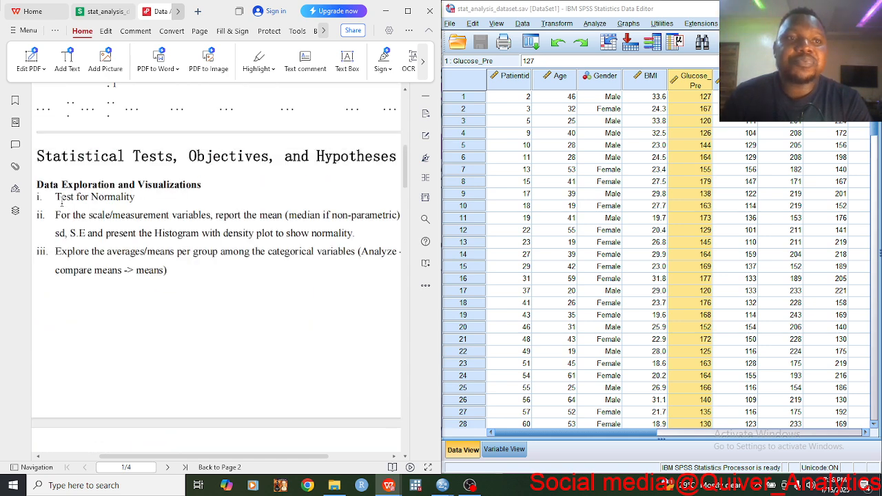
drag(58, 197, 165, 275)
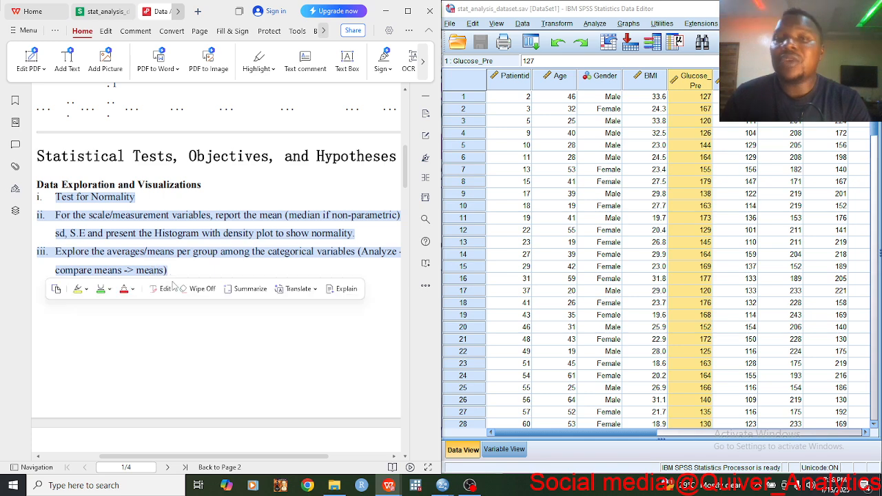
click(129, 235)
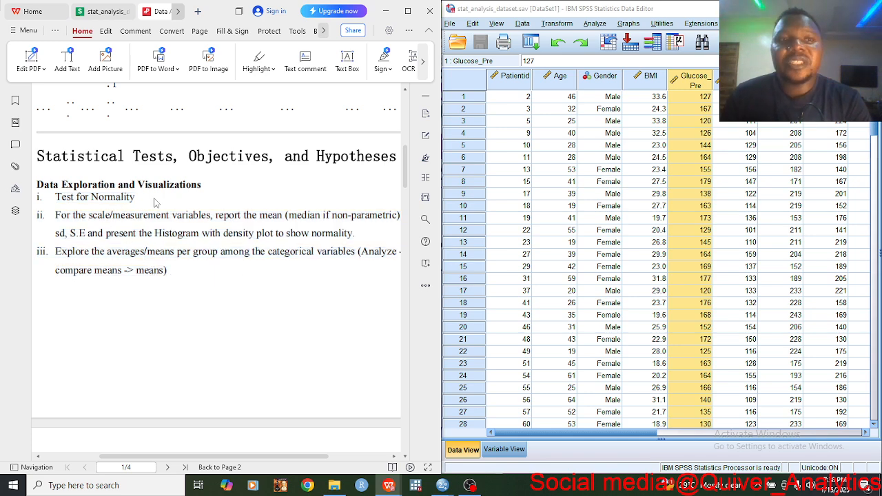
Start an Explore analysis in SPSS with Age, BMI, Glucose_Pre, Glucose_Post, Cholesterol_Pre and Cholesterol_Post as dependent variables
click(591, 24)
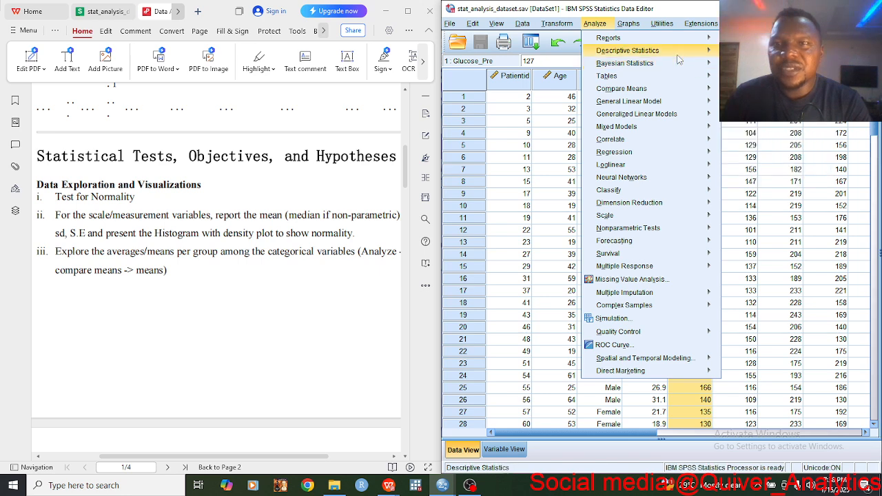
mouse_move(677, 54)
click(748, 83)
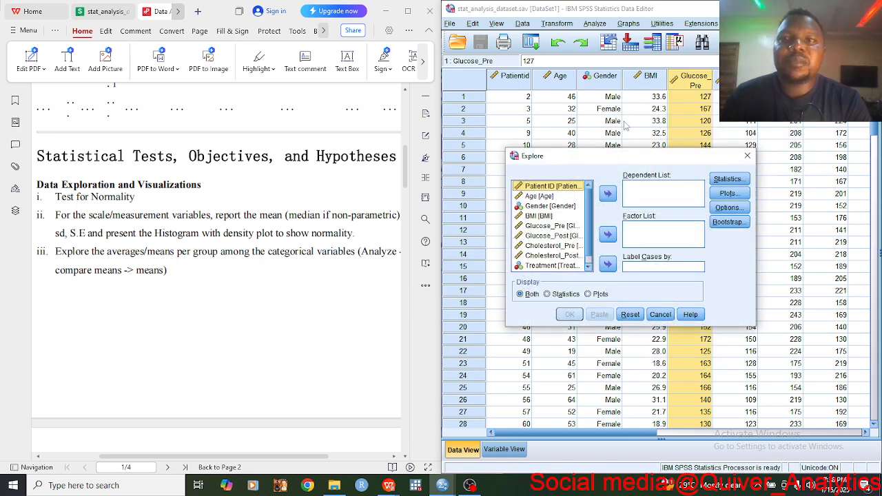
double_click(577, 197)
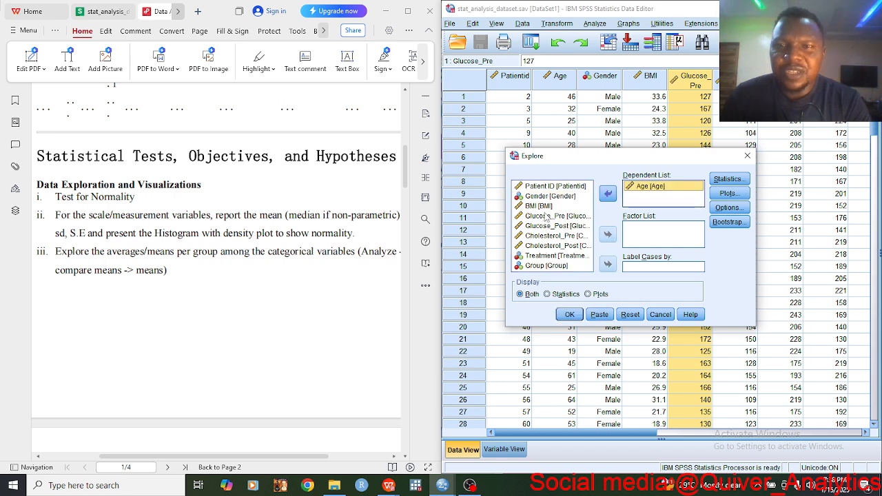
click(546, 206)
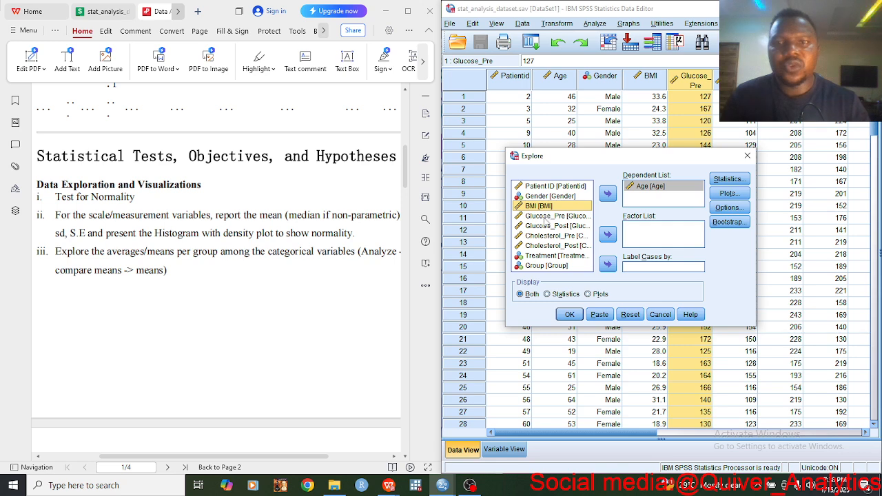
shift+click(546, 245)
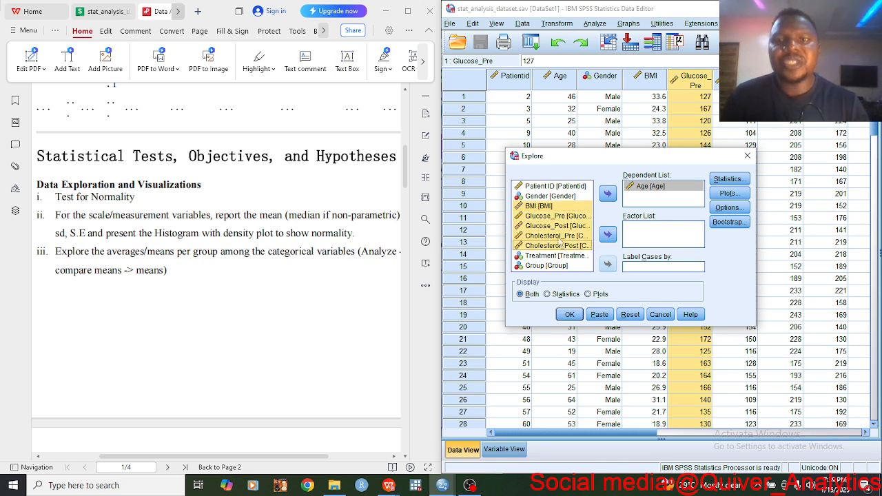
click(608, 194)
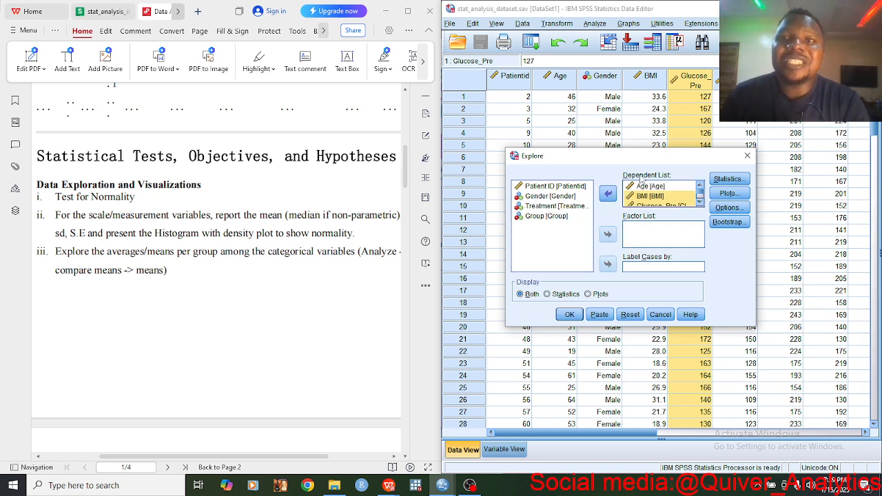
Keep descriptives with a 95% confidence interval, turn off stem-and-leaf plots and enable normality plots with tests
click(736, 179)
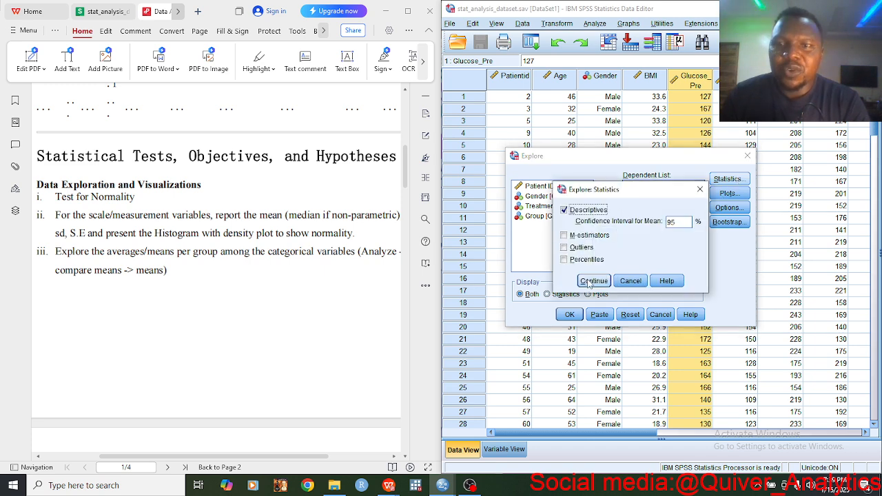
click(589, 283)
click(728, 194)
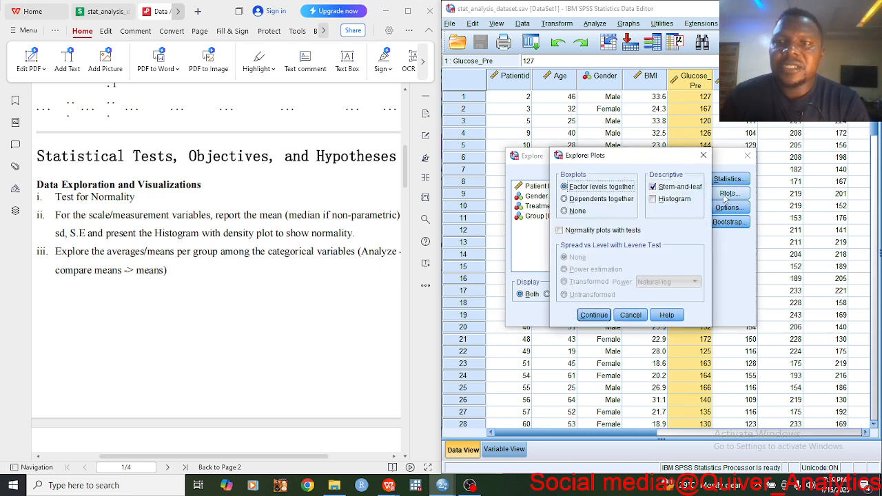
click(653, 187)
click(560, 230)
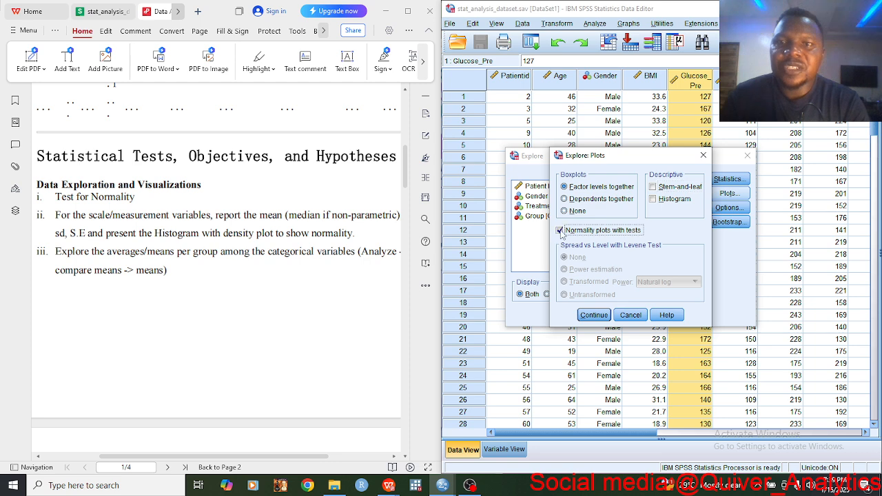
click(596, 316)
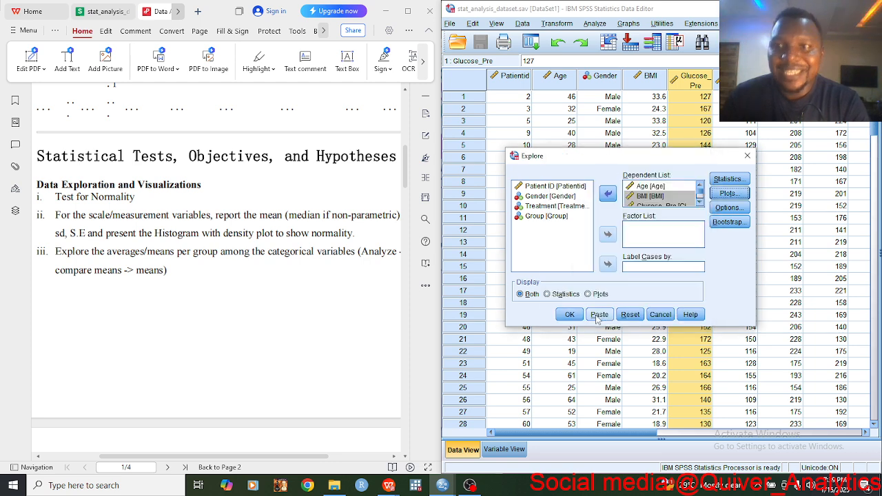
Keep missing values set to exclude cases listwise and run the Explore analysis
click(728, 207)
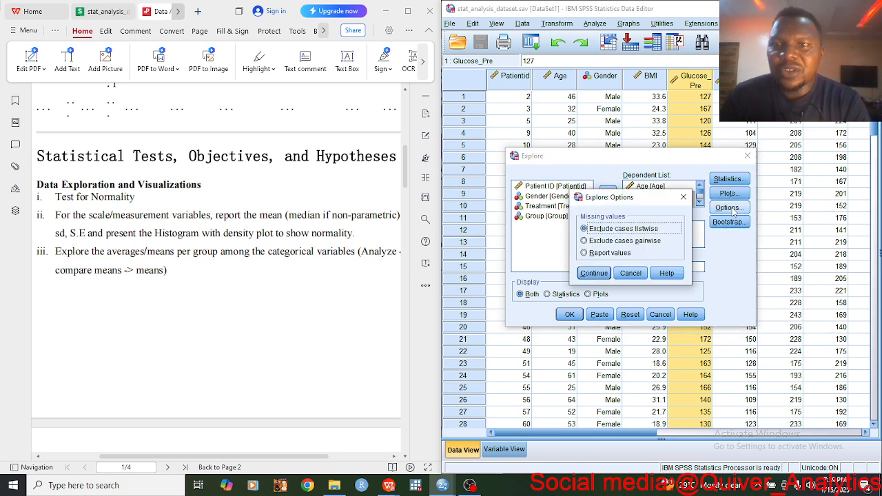
click(592, 274)
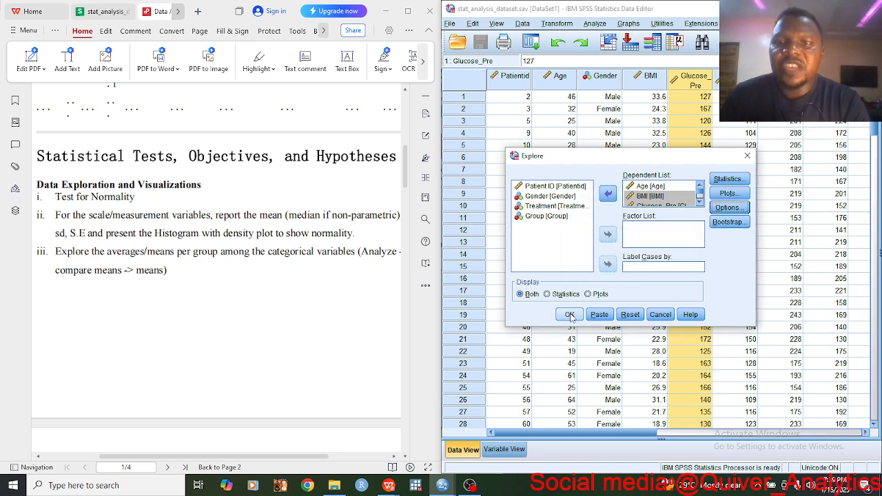
click(569, 314)
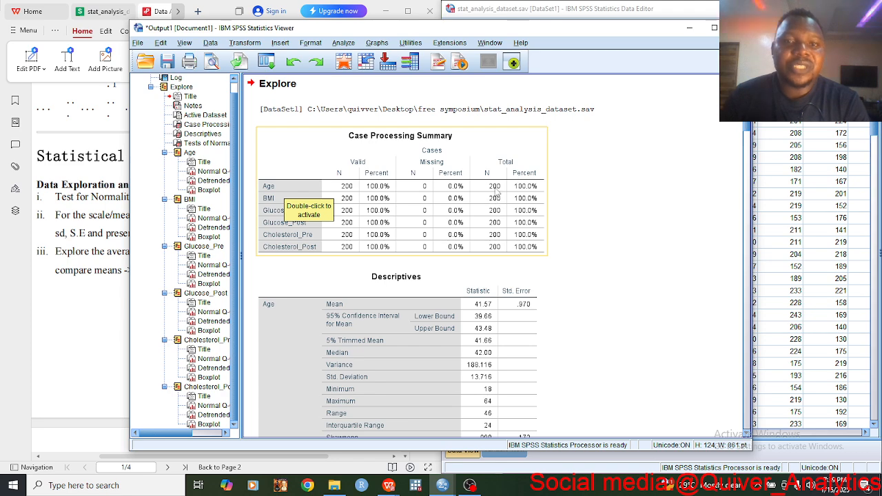
Review the Explore output's Case Processing Summary and the Descriptives table from Age through Cholesterol_Post
scroll(497, 191, down, 3)
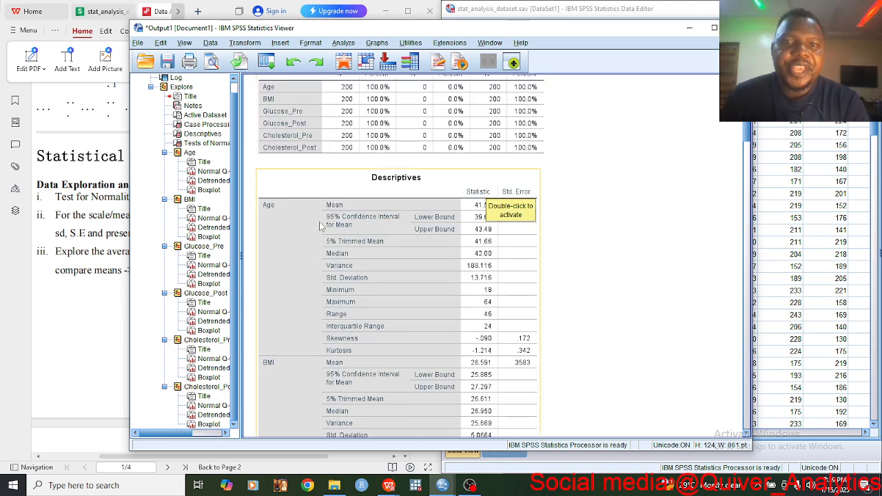
scroll(522, 241, down, 3)
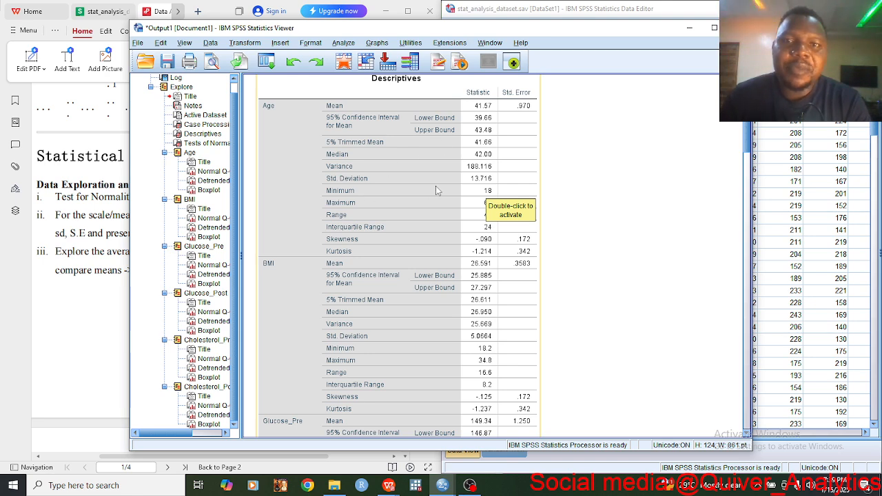
scroll(436, 191, down, 2)
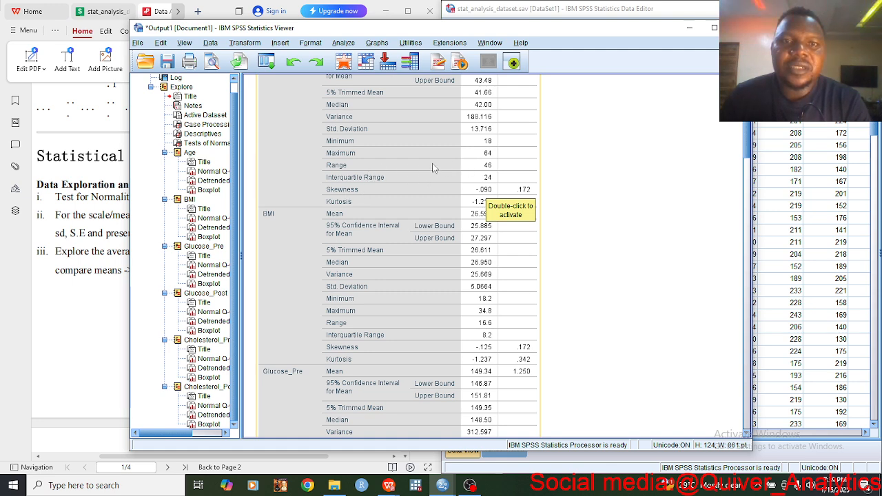
scroll(381, 193, down, 2)
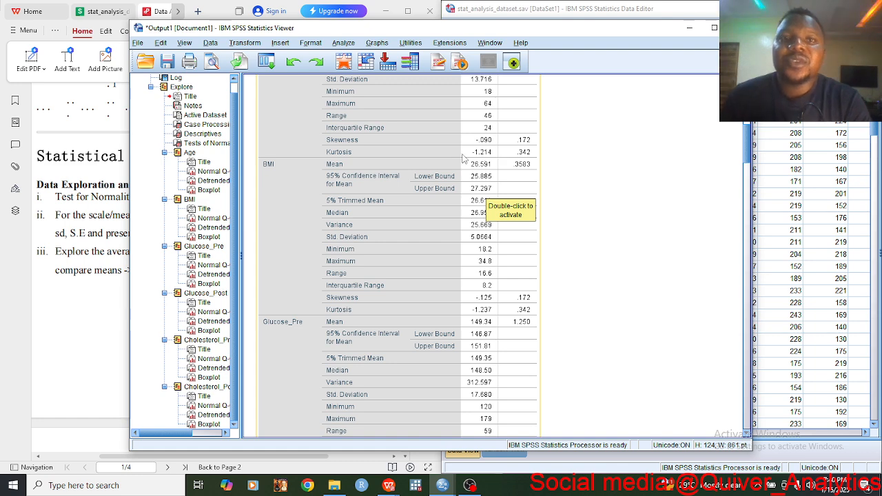
scroll(439, 170, down, 4)
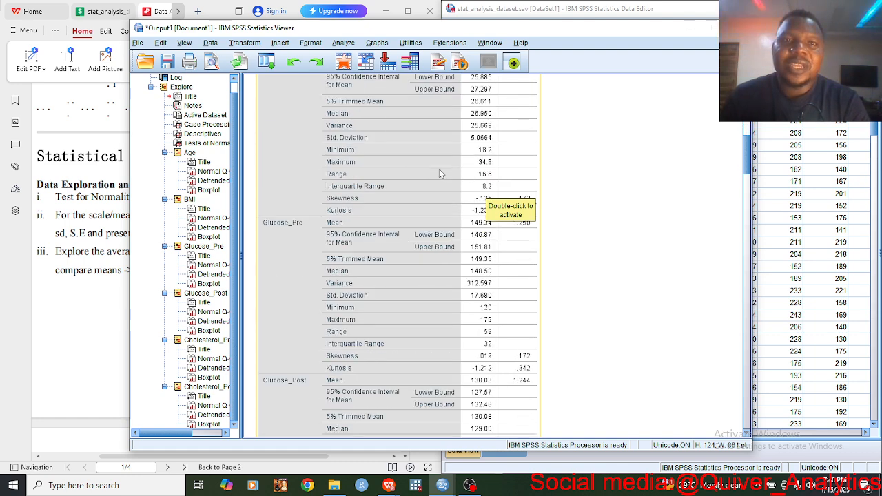
scroll(288, 133, up, 4)
scroll(377, 154, down, 2)
scroll(378, 155, down, 2)
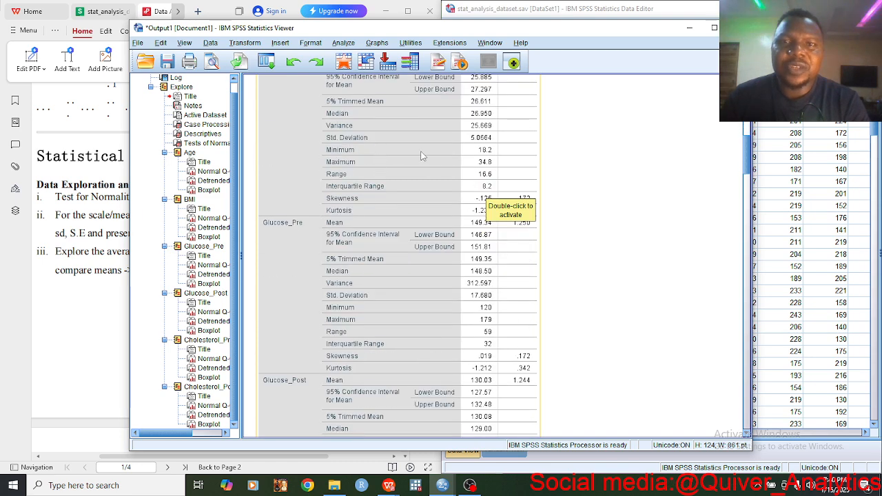
scroll(425, 153, down, 2)
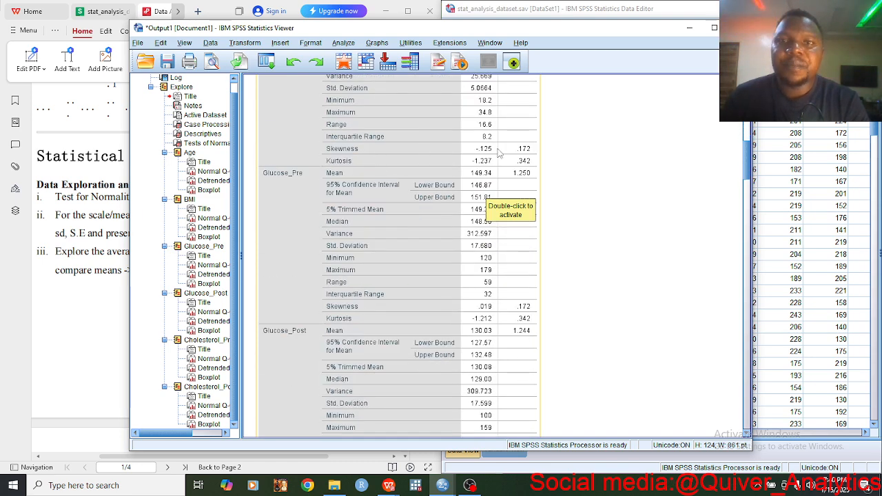
scroll(500, 162, down, 20)
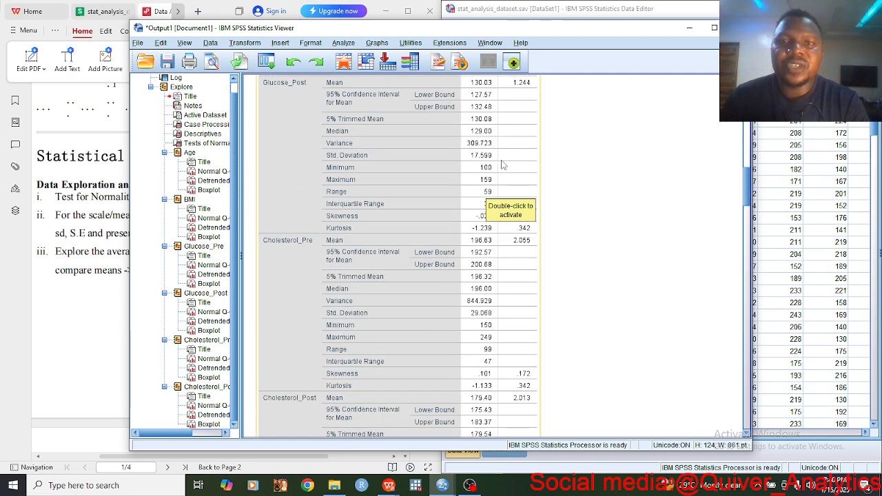
Examine the normal Q-Q plots, detrended Q-Q plots and boxplots of all six variables, from Age to Cholesterol_Post
scroll(502, 164, down, 6)
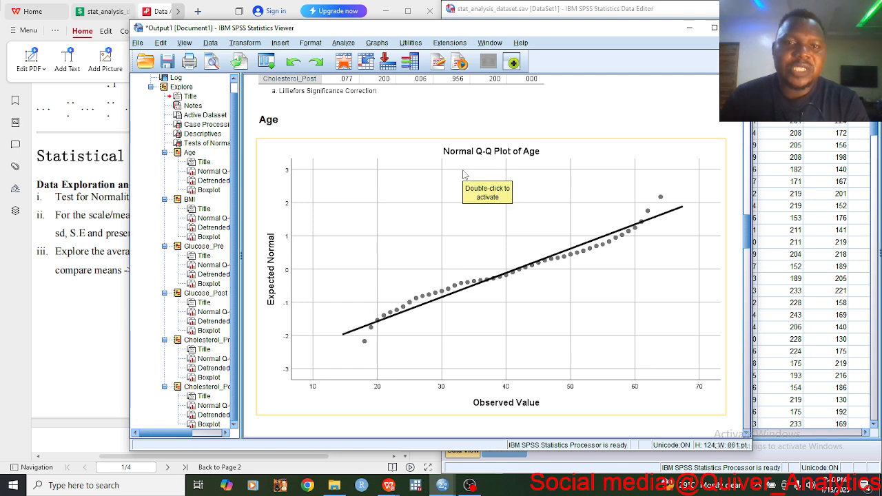
scroll(476, 165, down, 2)
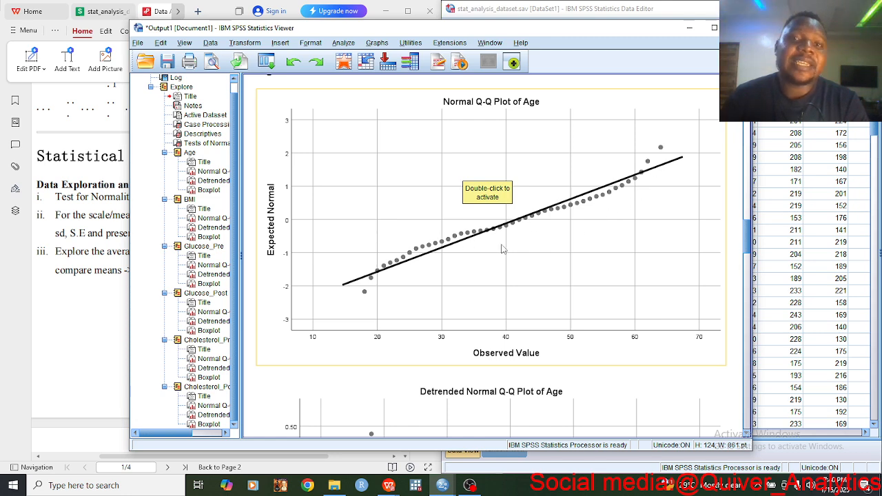
scroll(552, 192, down, 3)
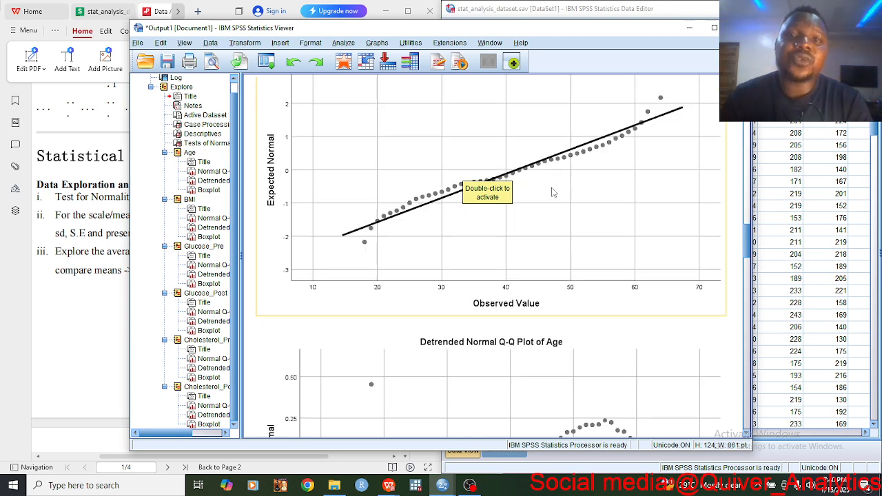
scroll(552, 193, down, 20)
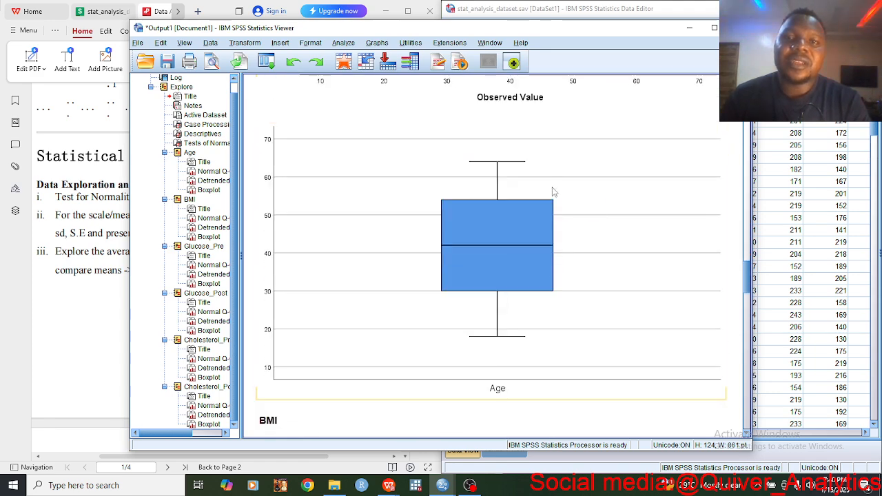
scroll(552, 192, down, 20)
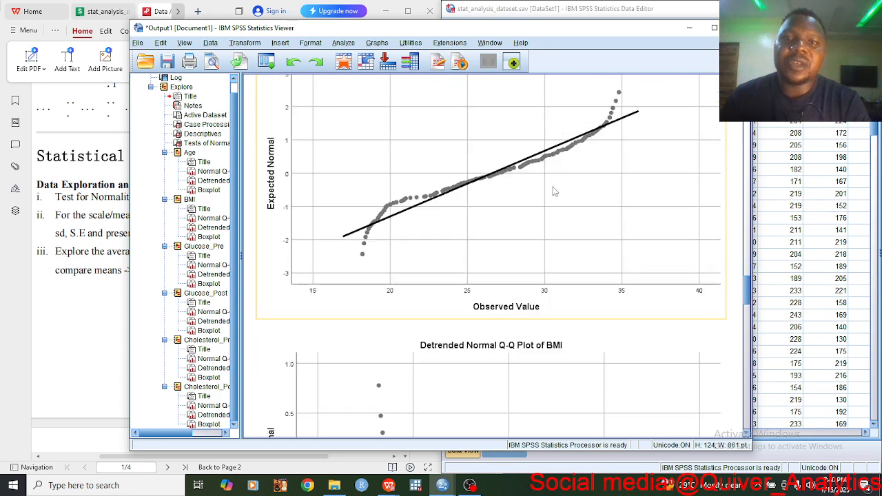
scroll(552, 192, down, 20)
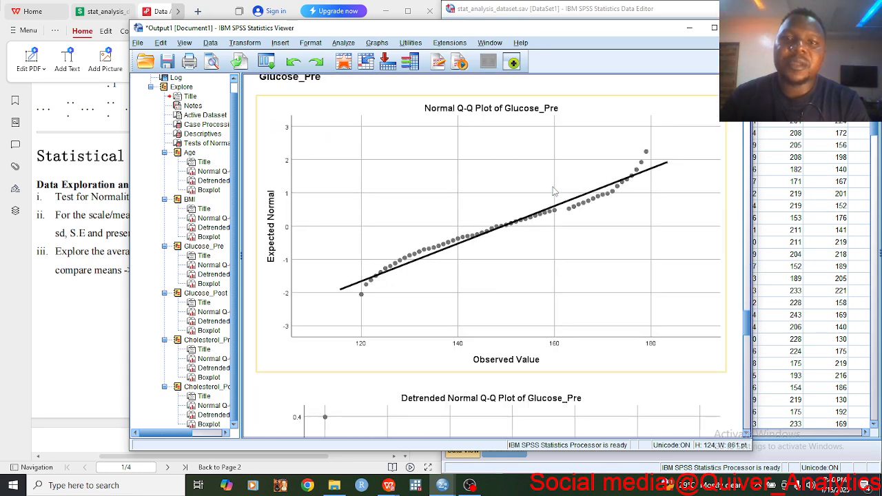
scroll(552, 192, down, 20)
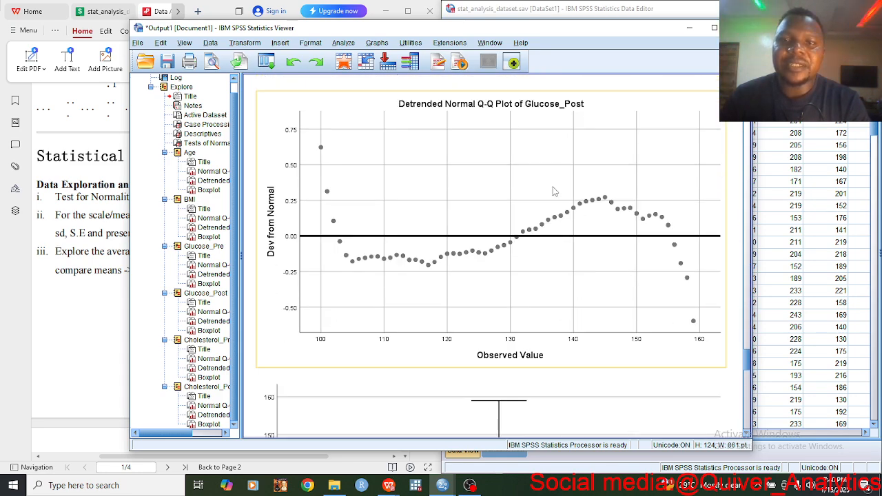
scroll(552, 192, down, 20)
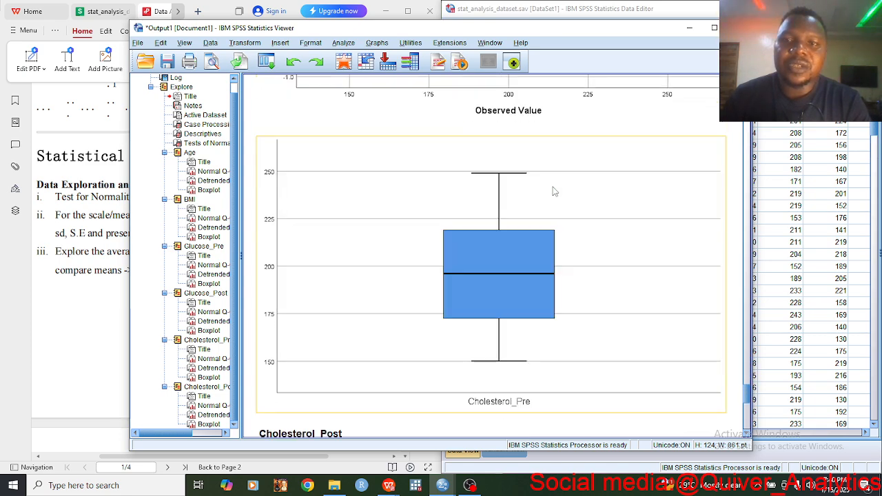
scroll(552, 192, down, 20)
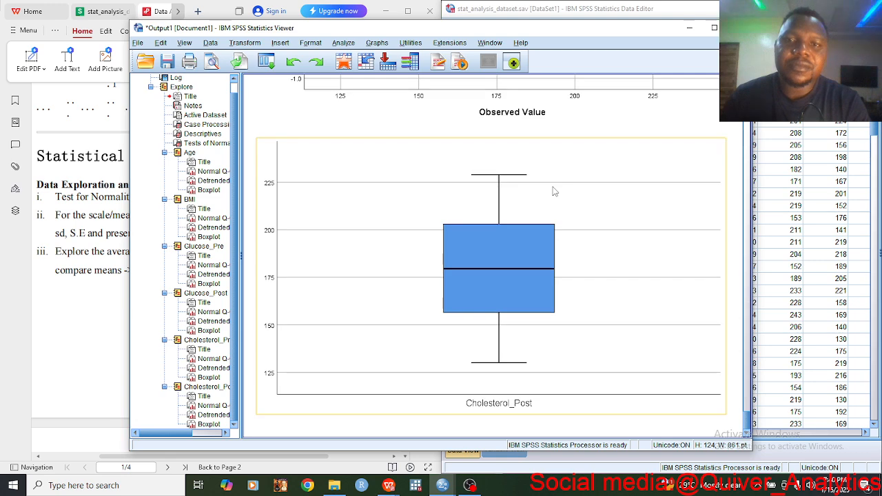
Start a Frequencies analysis with Age, BMI, Glucose_Pre, Glucose_Post, Cholesterol_Pre and Cholesterol_Post as variables
click(689, 27)
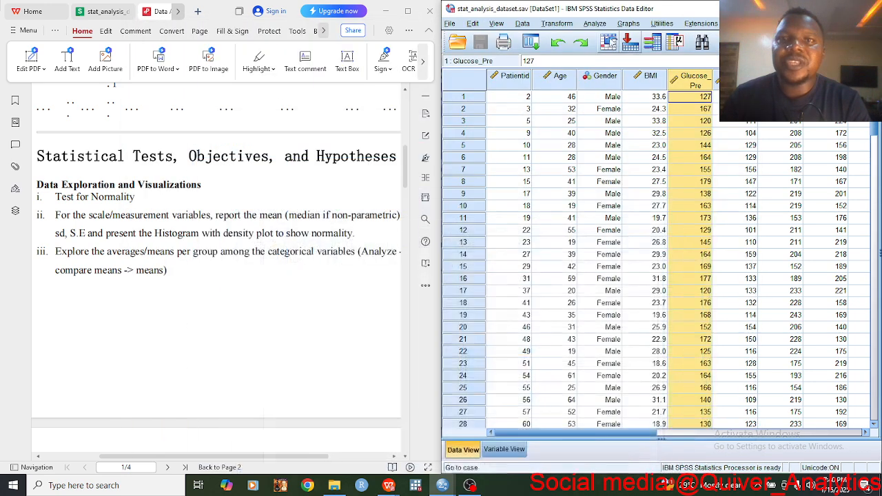
click(594, 23)
mouse_move(654, 58)
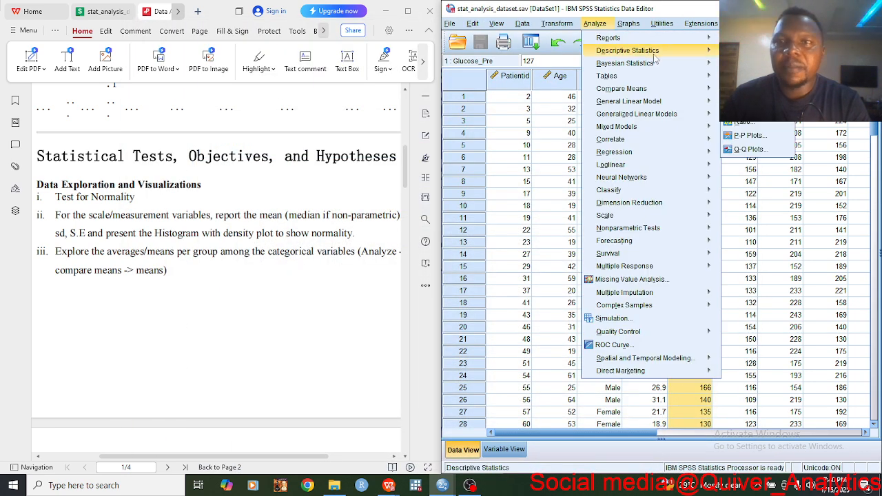
click(750, 52)
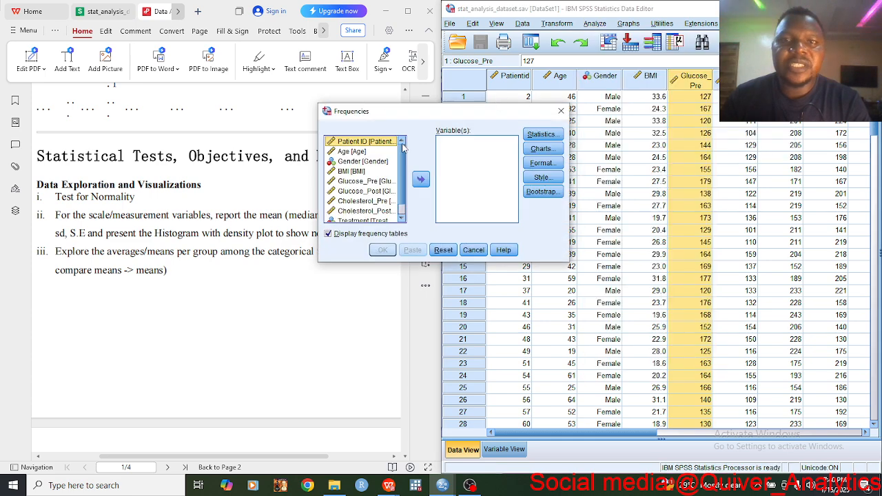
click(365, 152)
click(420, 179)
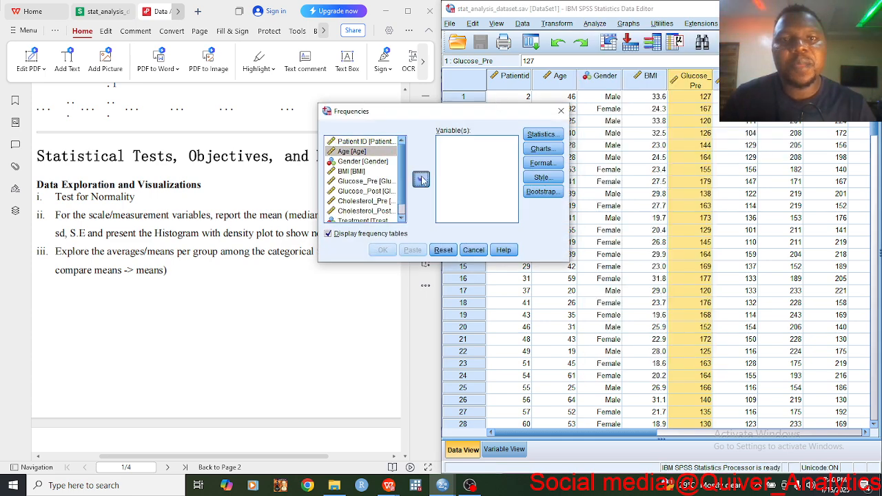
click(352, 162)
shift+click(365, 201)
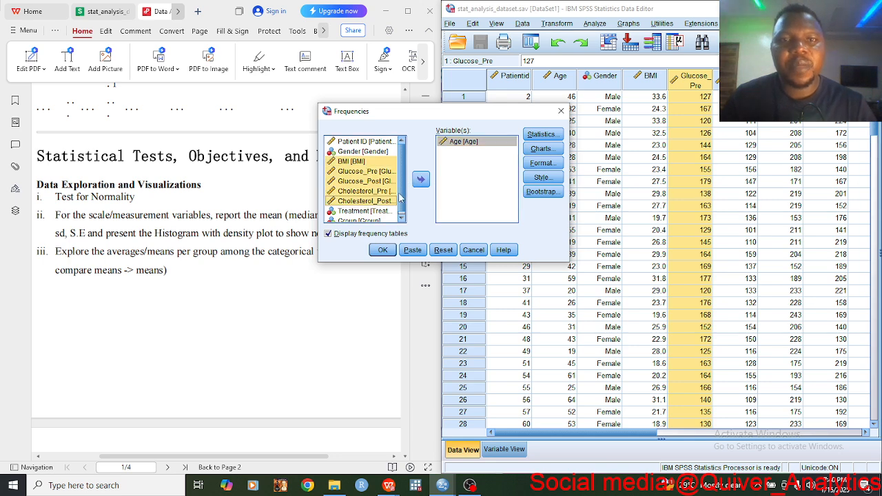
click(421, 178)
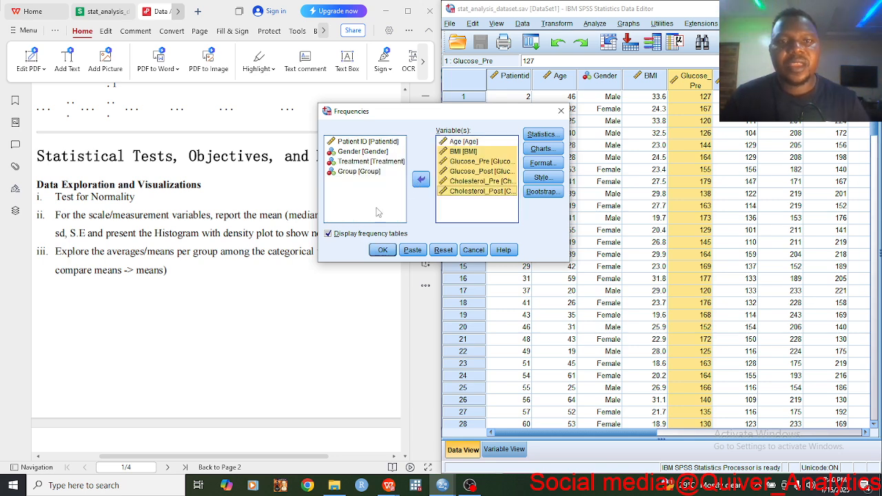
Request the mean as the only statistic for the Frequencies analysis
click(542, 134)
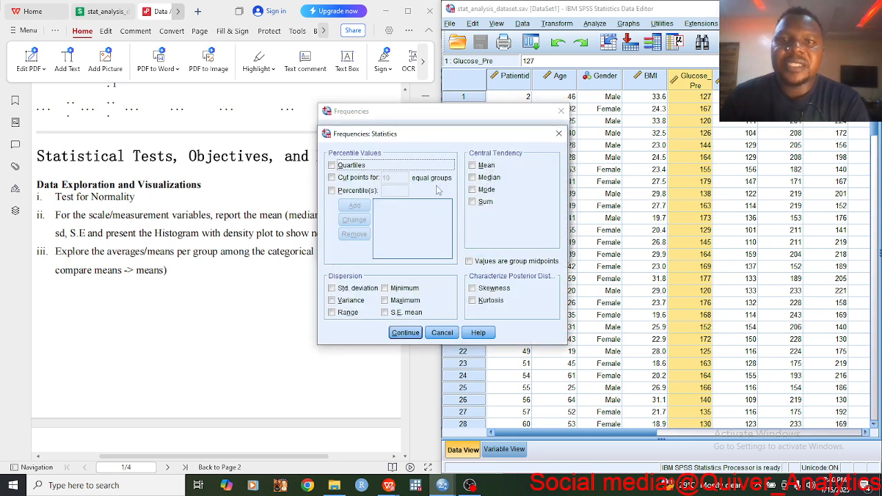
click(473, 166)
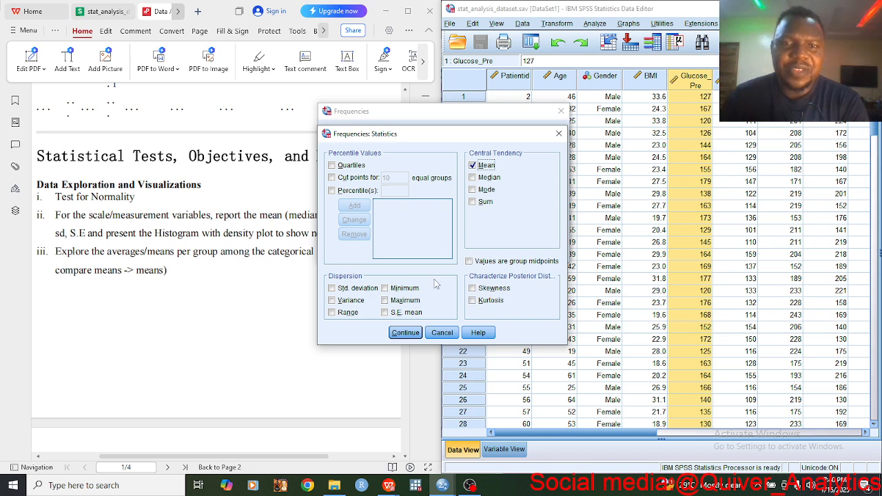
click(406, 333)
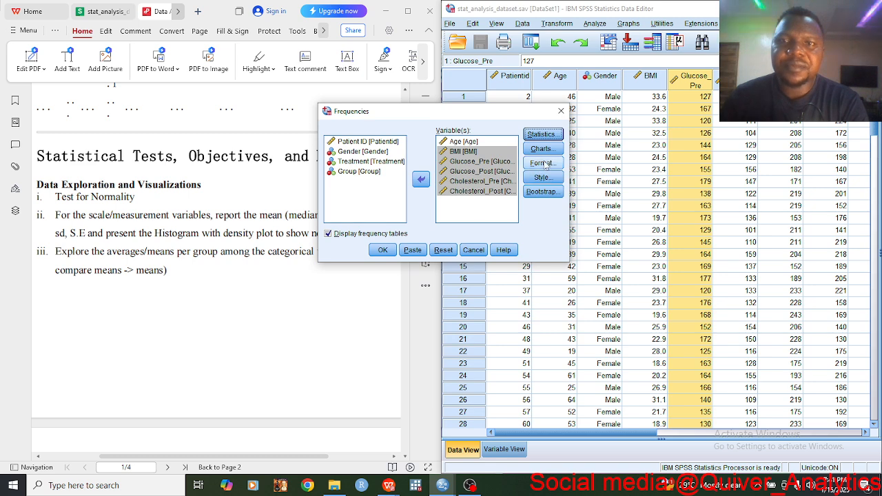
Add histograms with a normal curve and run the Frequencies analysis without frequency tables
click(543, 149)
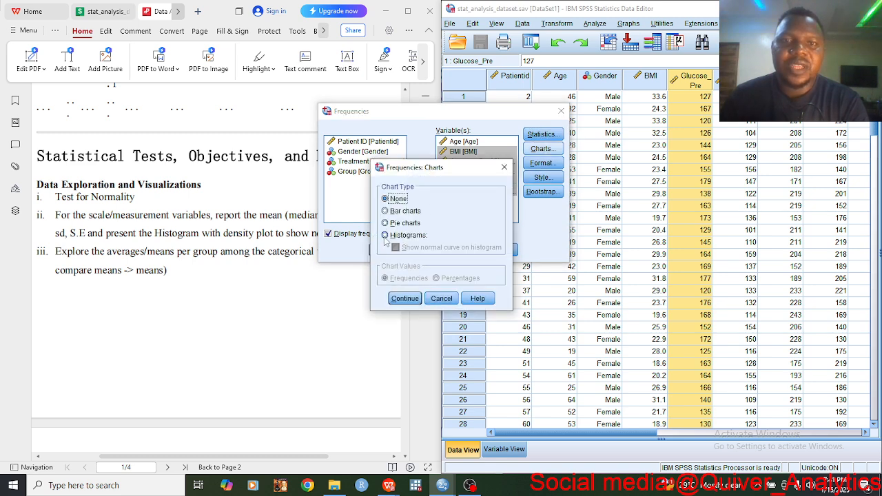
click(385, 236)
click(395, 247)
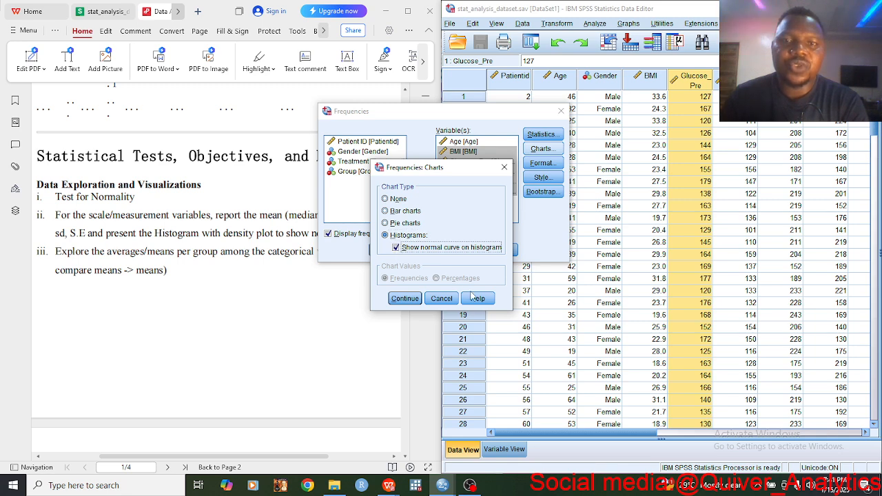
click(405, 298)
click(328, 235)
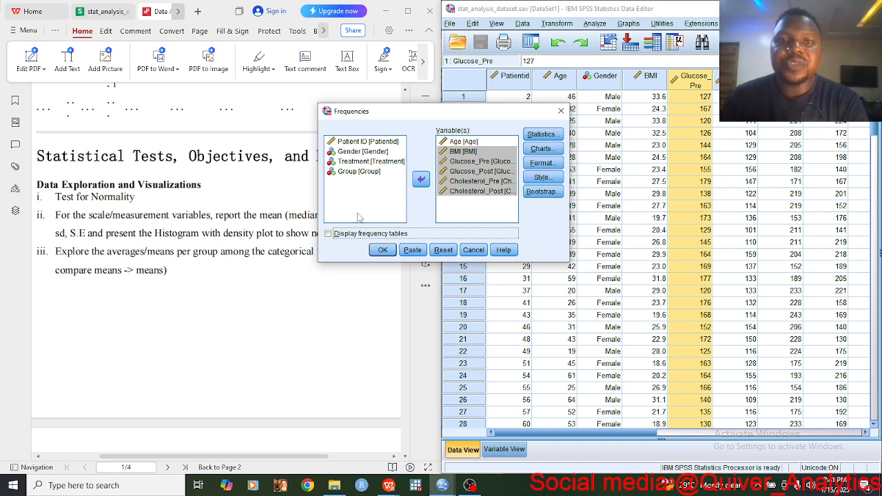
click(378, 253)
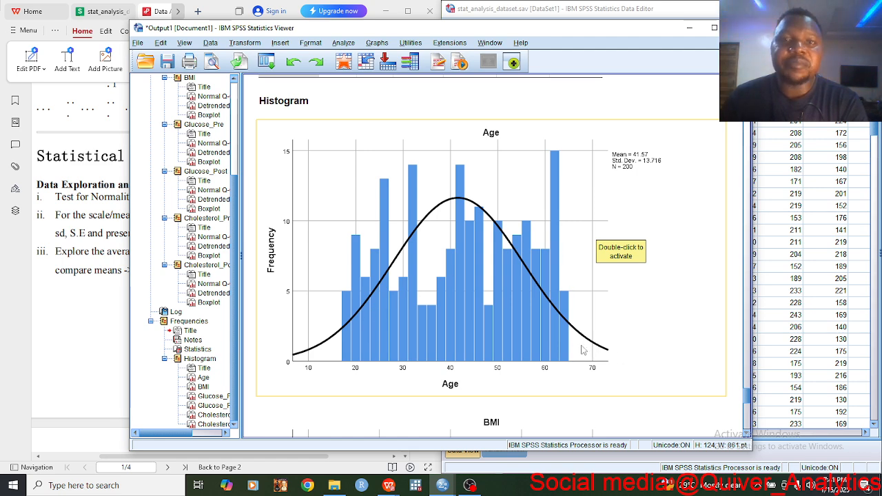
Examine the histograms with normal curves from Age to Cholesterol_Post and return to the Frequencies Statistics table
scroll(439, 292, down, 10)
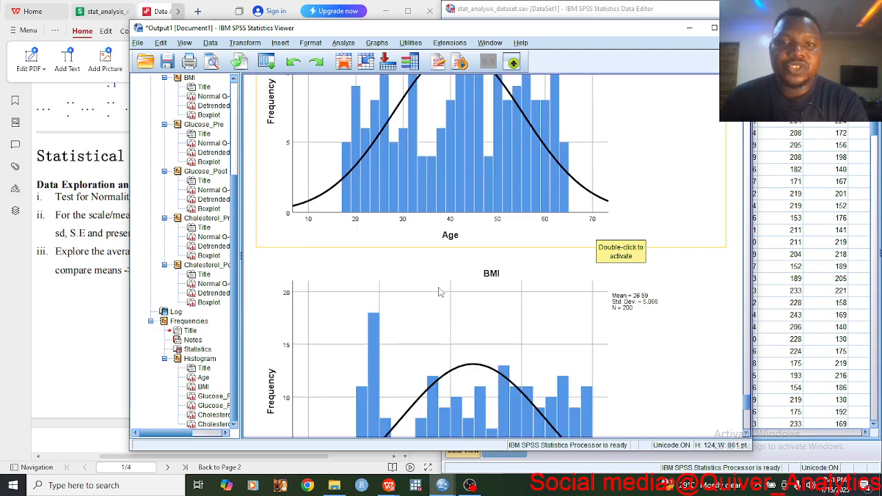
scroll(440, 292, down, 15)
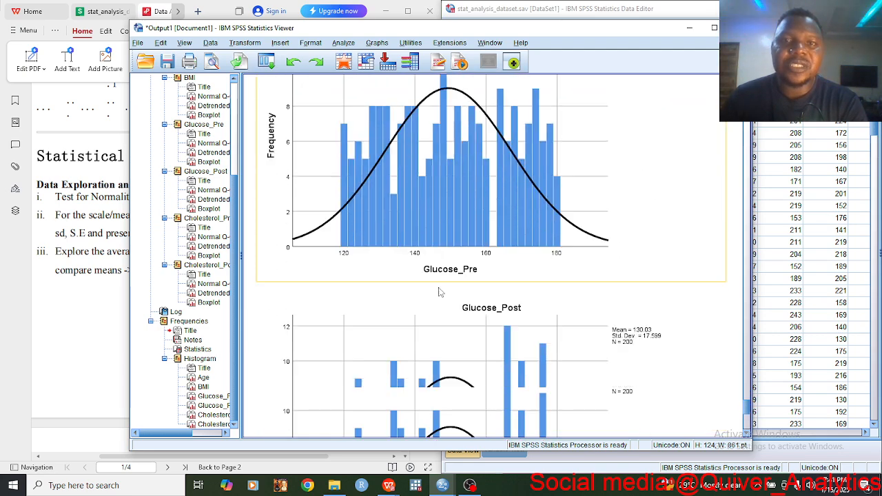
scroll(440, 292, down, 7)
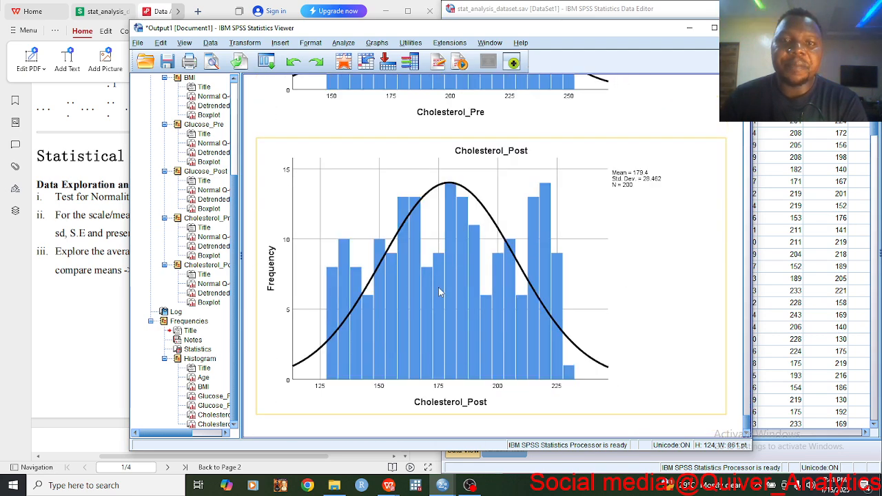
scroll(438, 287, up, 20)
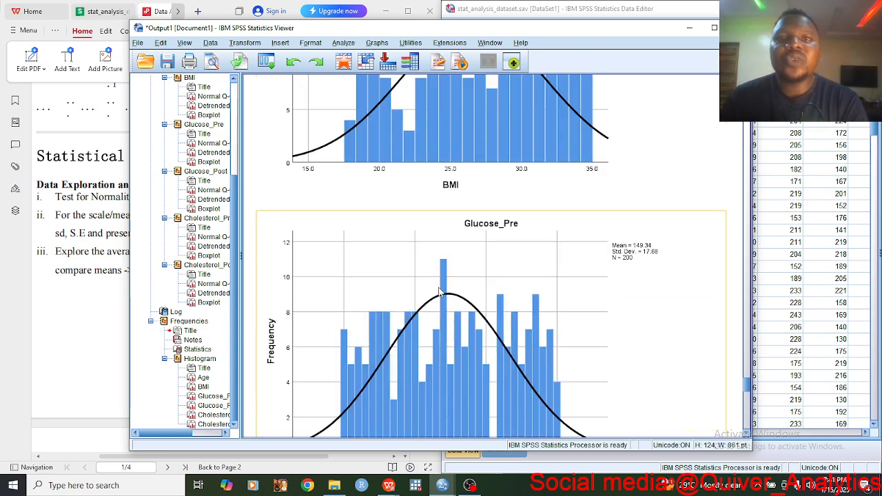
scroll(439, 290, up, 12)
scroll(438, 290, down, 5)
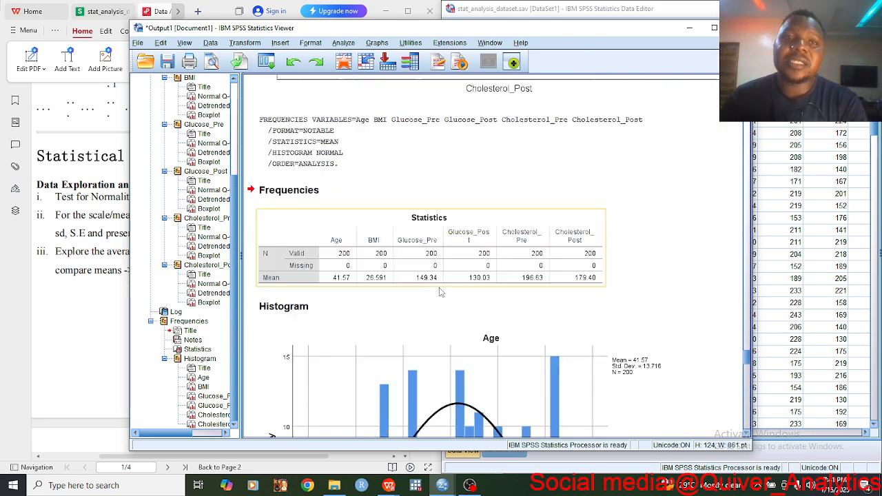
Return to the PDF and read the Data Exploration and Visualizations exercises, from the normality test to the group means
click(690, 29)
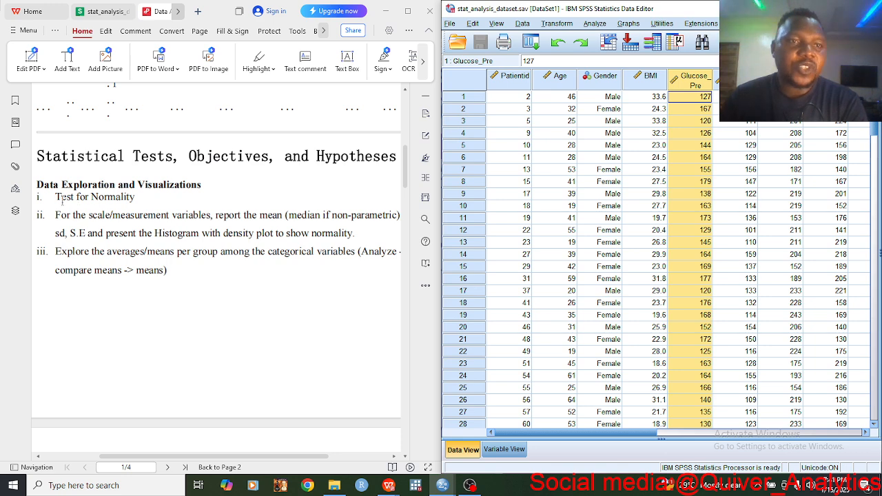
drag(56, 197, 140, 194)
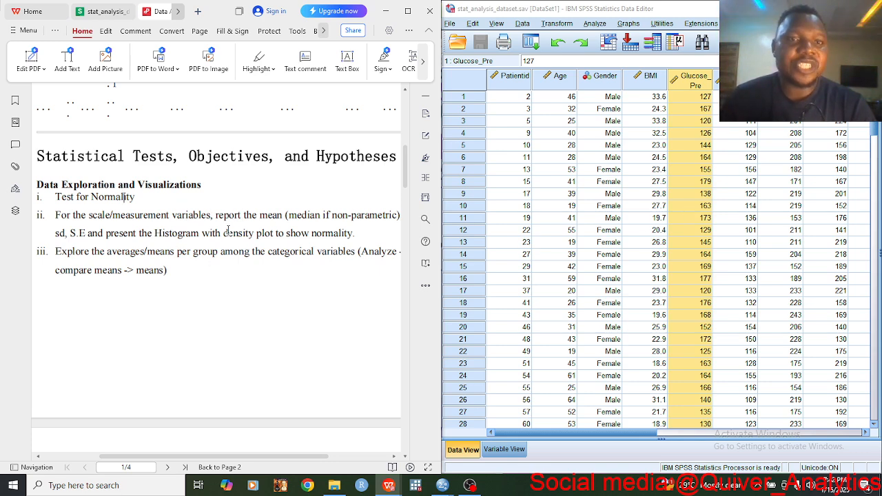
scroll(297, 242, down, 1)
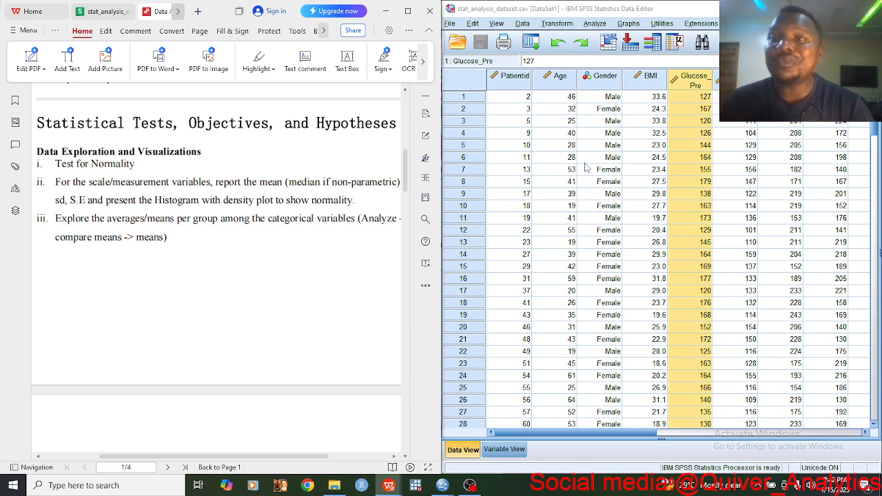
Start a Compare Means analysis with Age, BMI, Glucose_Pre, Glucose_Post, Cholesterol_Pre and Cholesterol_Post as dependent variables
click(599, 25)
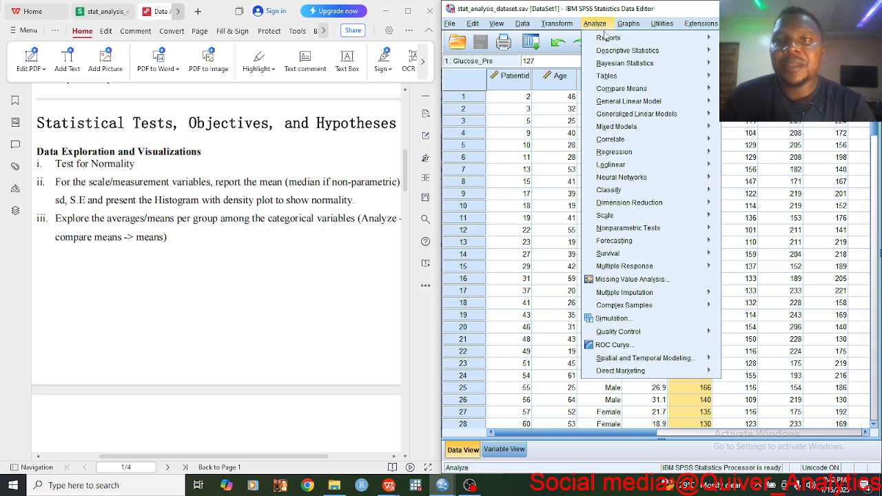
mouse_move(617, 54)
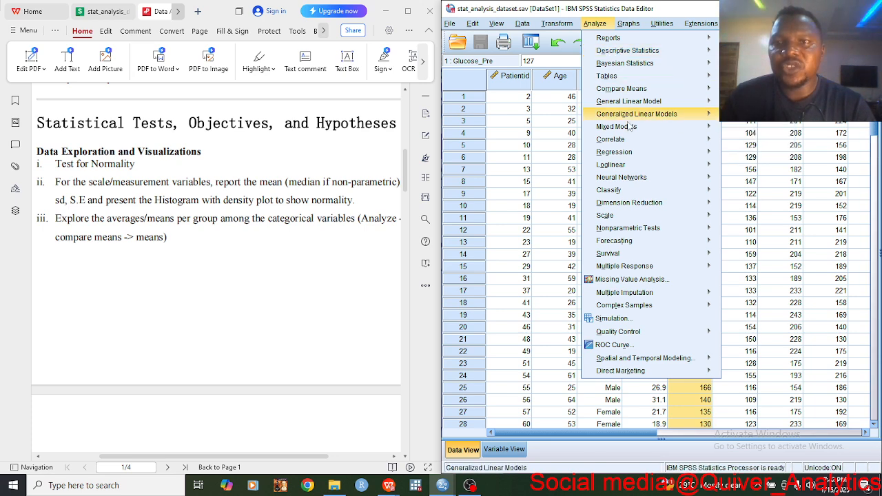
mouse_move(651, 55)
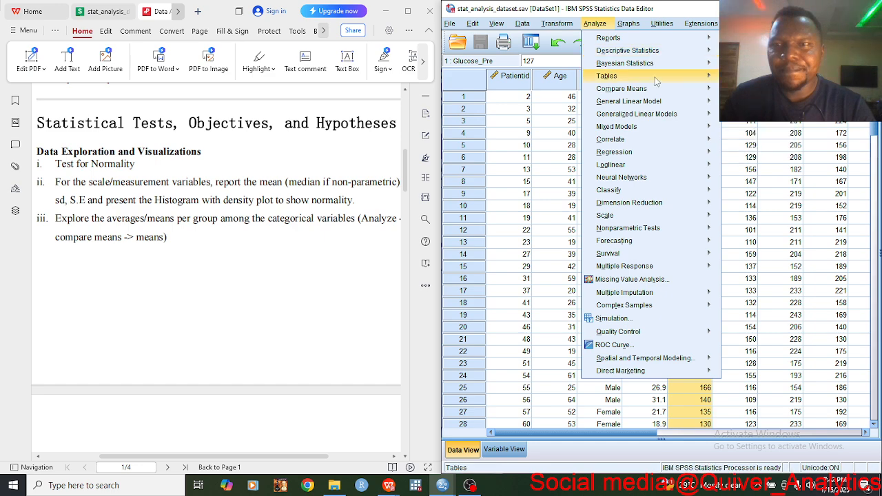
mouse_move(657, 94)
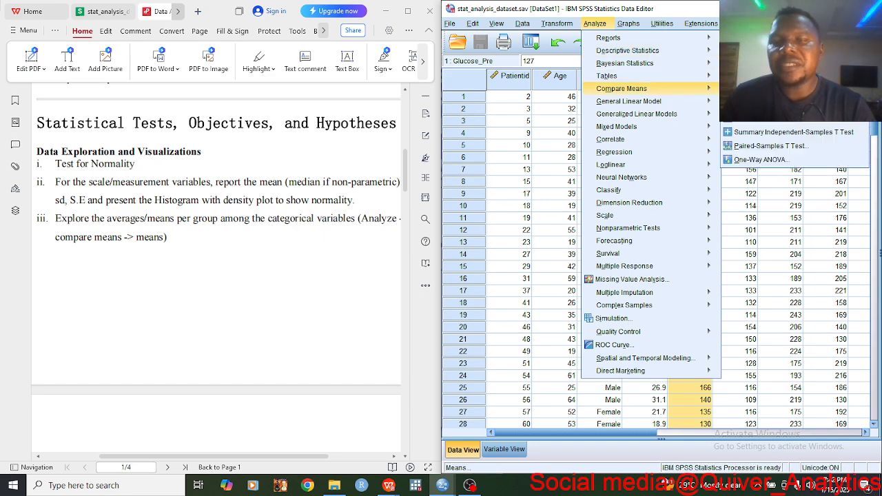
click(758, 94)
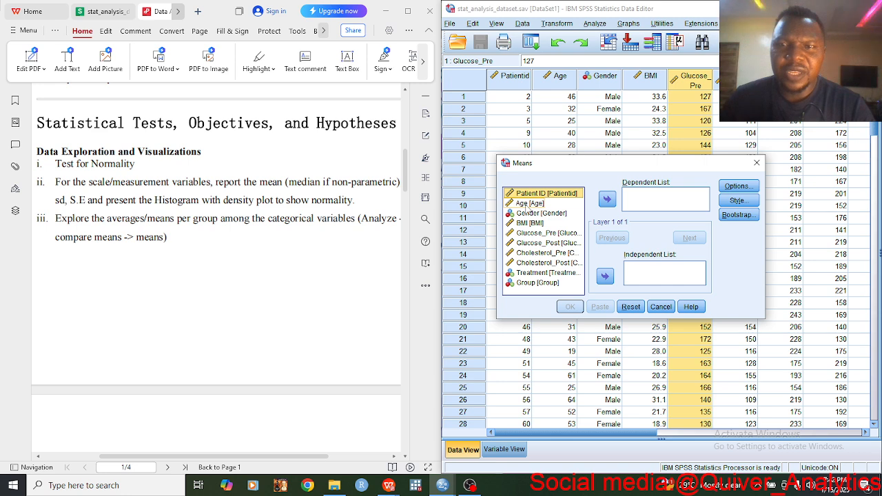
click(526, 206)
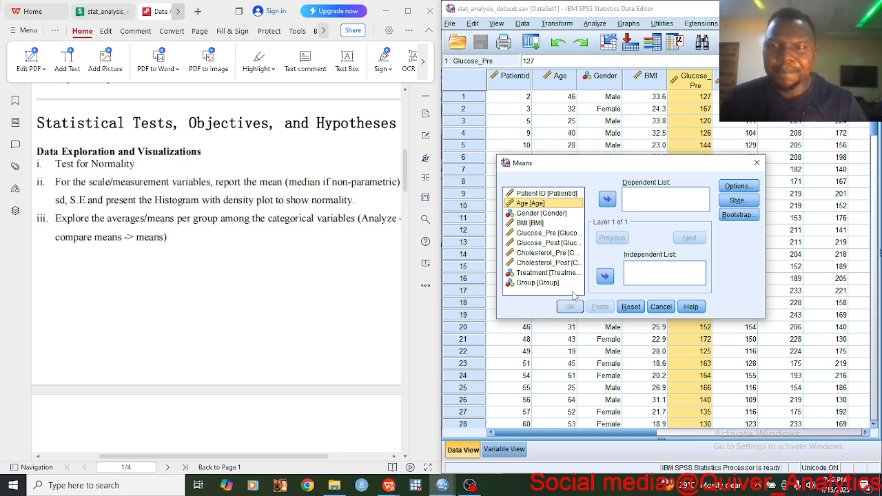
ctrl+click(526, 224)
ctrl+click(537, 234)
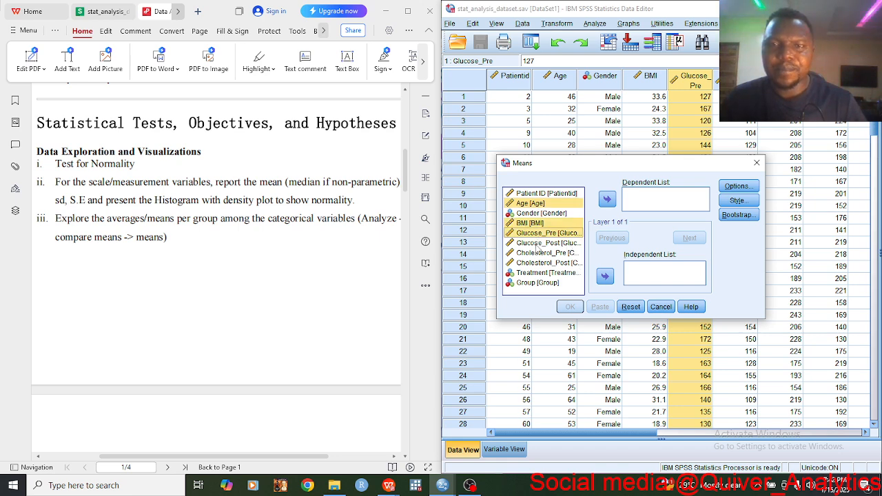
ctrl+click(538, 243)
ctrl+click(538, 254)
ctrl+click(540, 263)
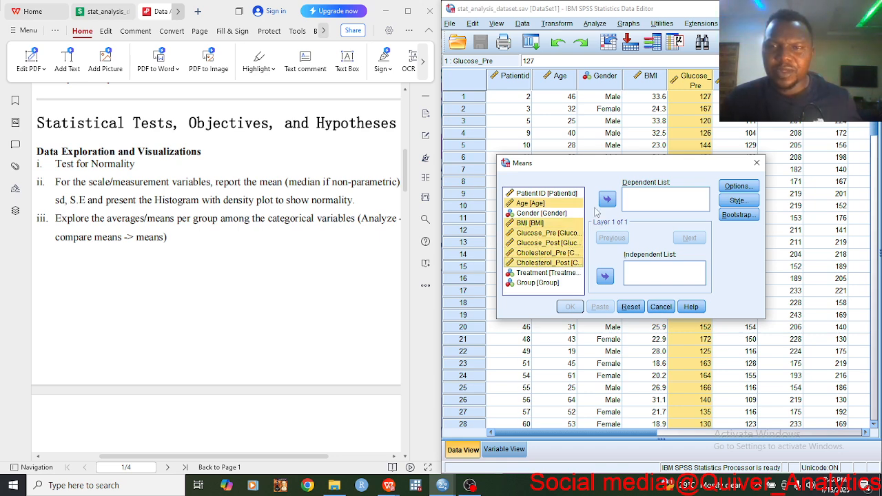
click(606, 200)
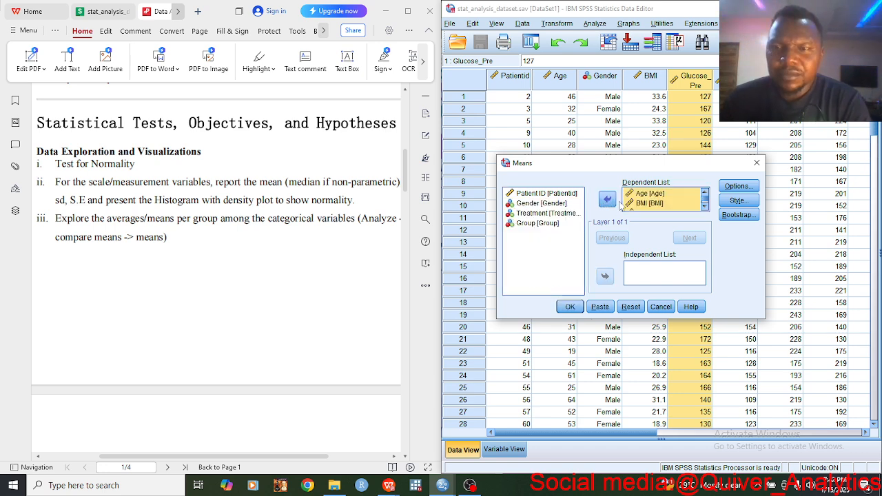
Set Gender as the independent variable and run the Means analysis with mean, number of cases and standard deviation as cell statistics
click(533, 204)
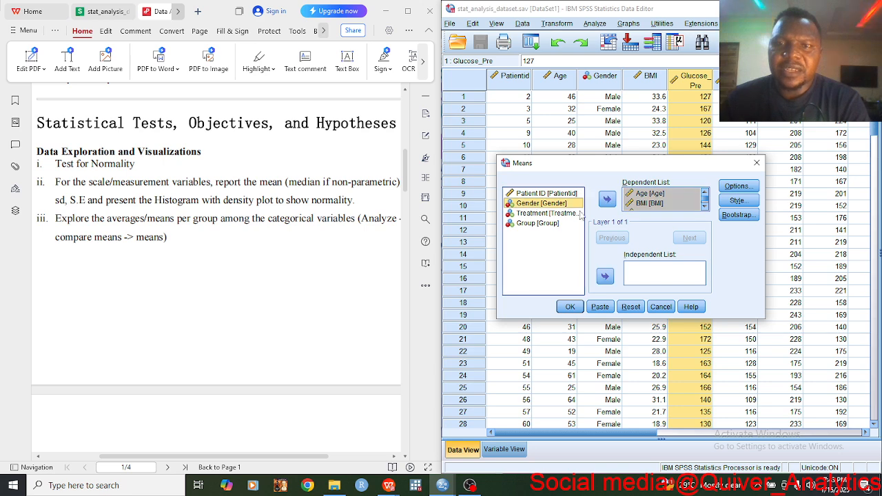
click(605, 275)
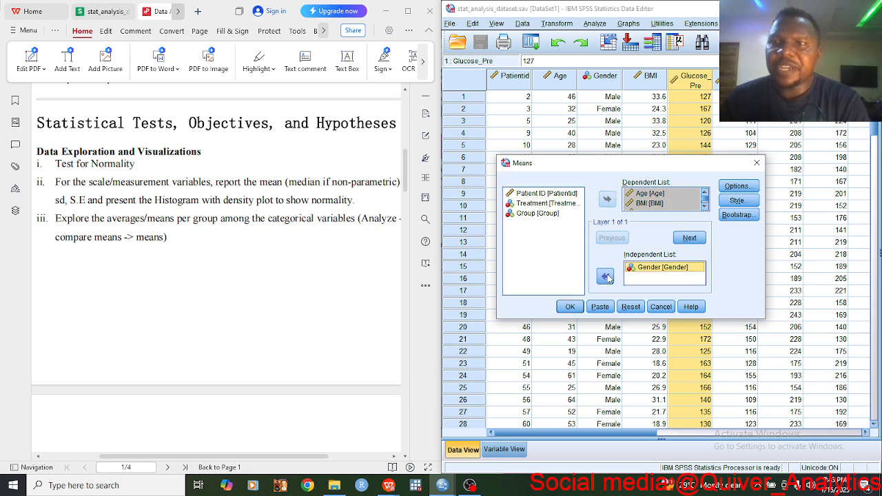
click(736, 186)
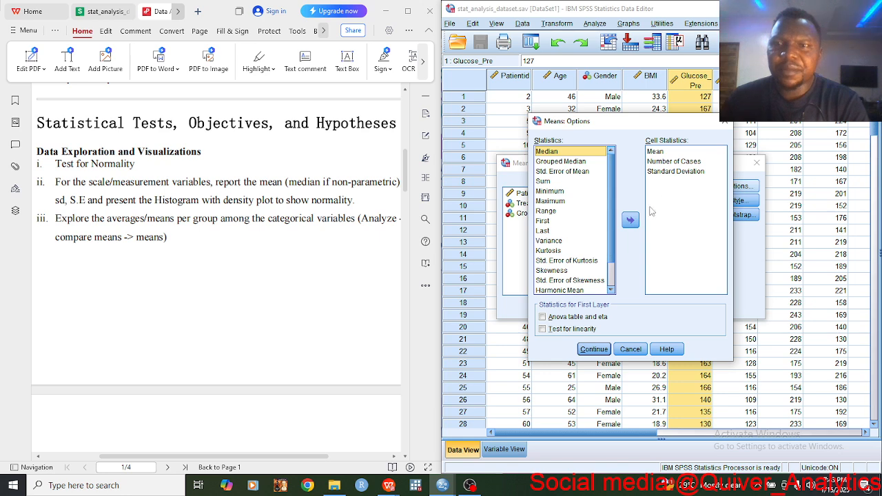
click(594, 349)
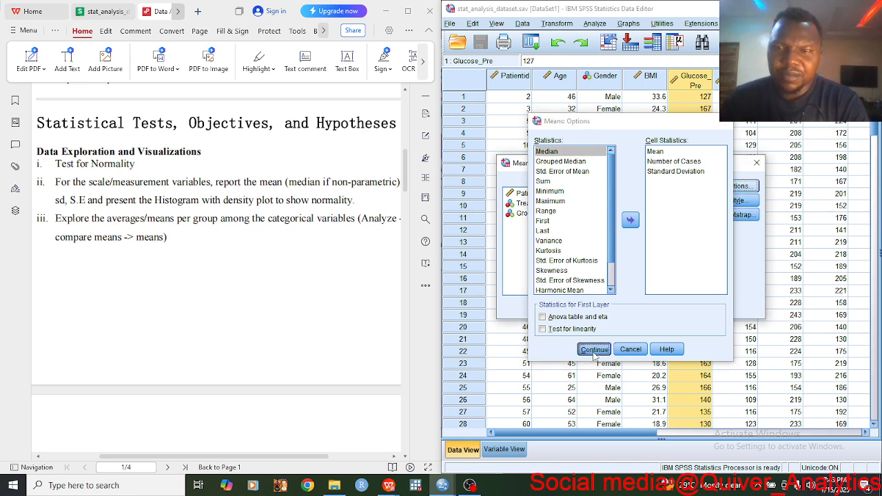
click(571, 309)
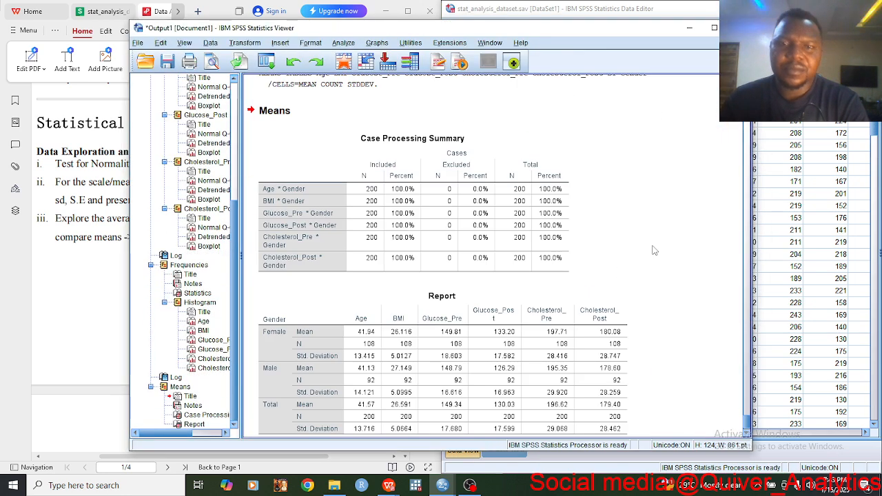
Examine the Means Report table comparing the female, male and total averages of each scale variable
scroll(653, 252, down, 1)
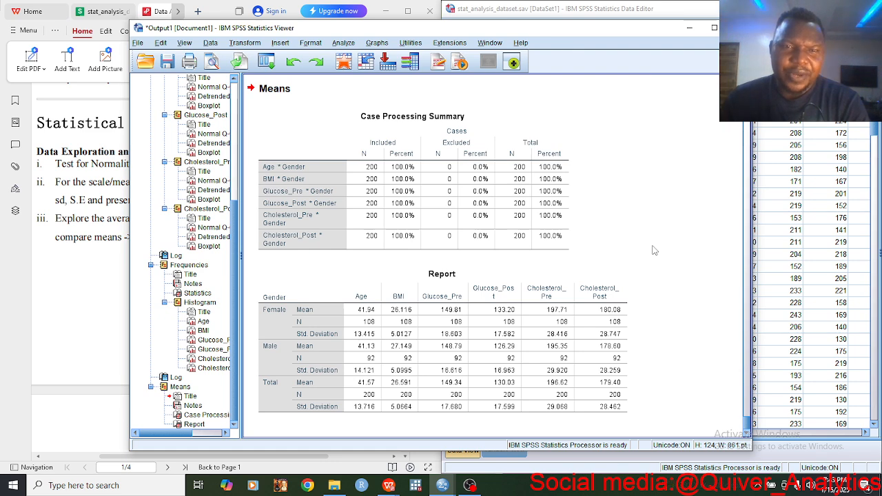
click(447, 297)
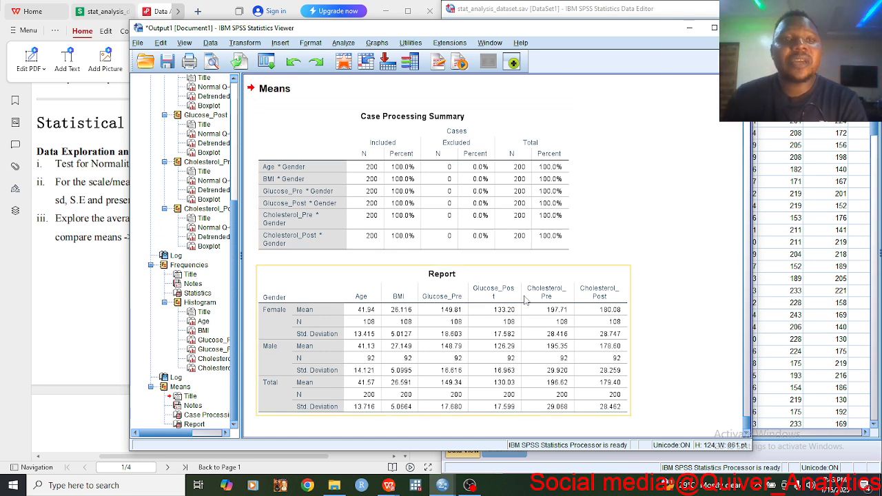
click(573, 204)
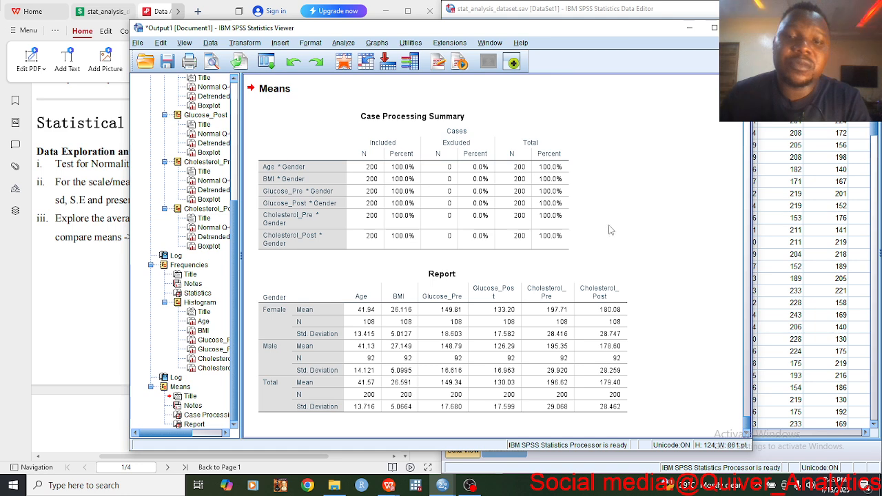
click(335, 395)
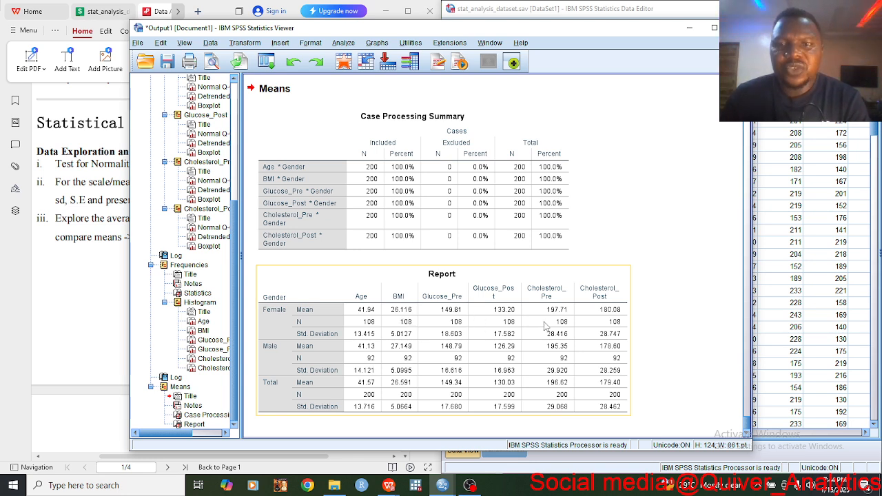
Read the One-Sample t-Test exercise in the PDF, mark its assumed mean of 140, and locate the Glucose_Pre data in SPSS
click(689, 28)
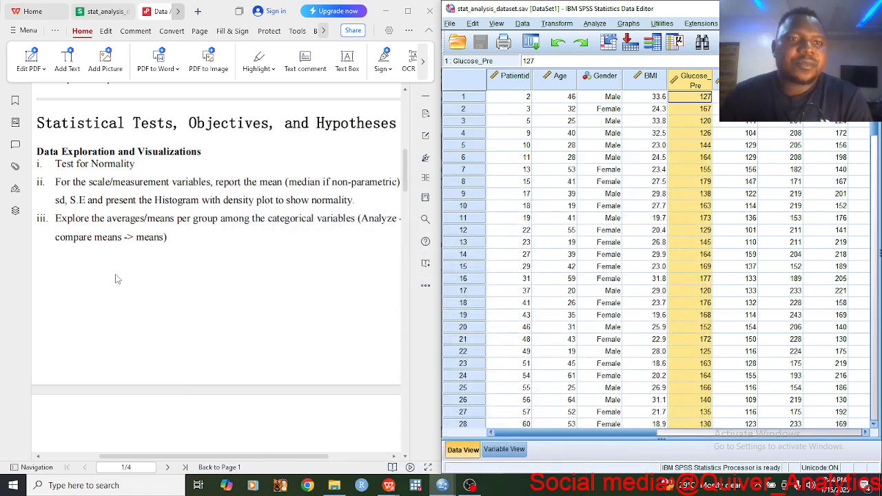
scroll(203, 203, down, 5)
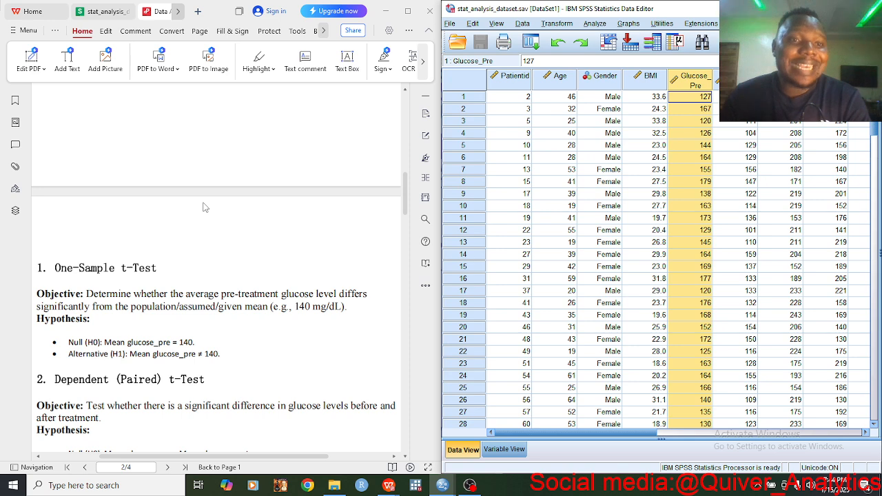
scroll(203, 207, down, 3)
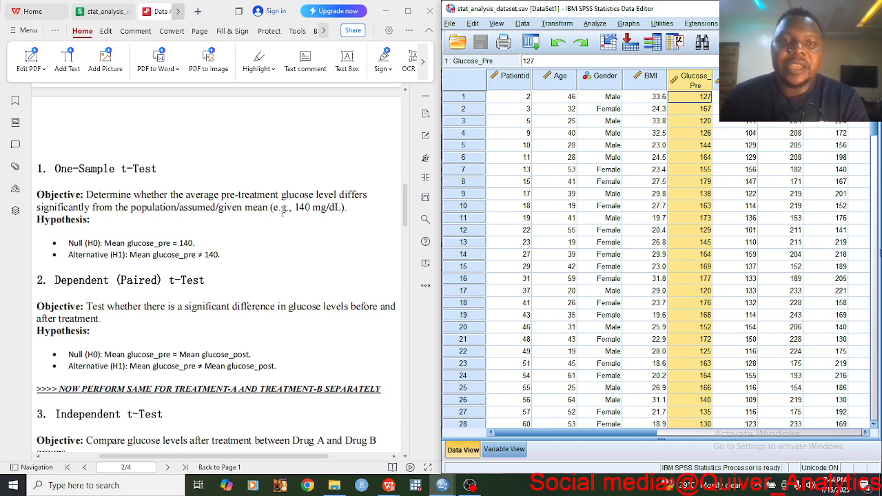
mouse_move(295, 208)
mouse_down()
mouse_move(323, 208)
mouse_move(311, 208)
mouse_up()
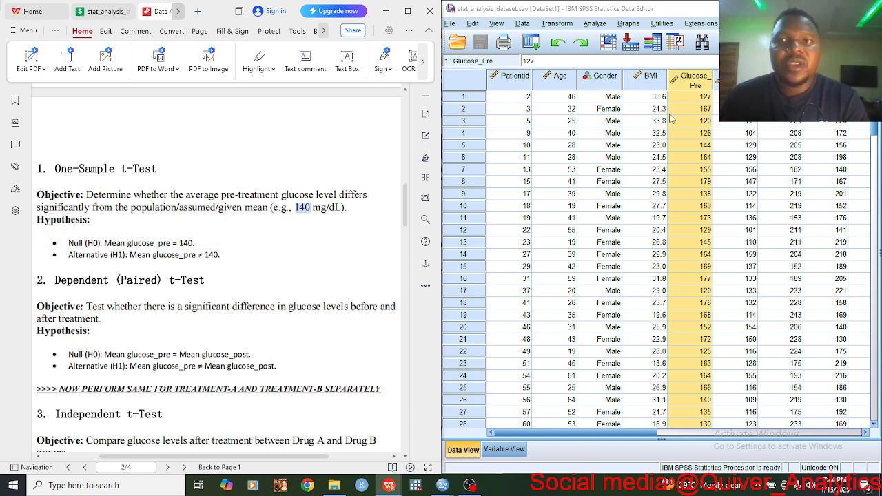
click(688, 82)
click(696, 109)
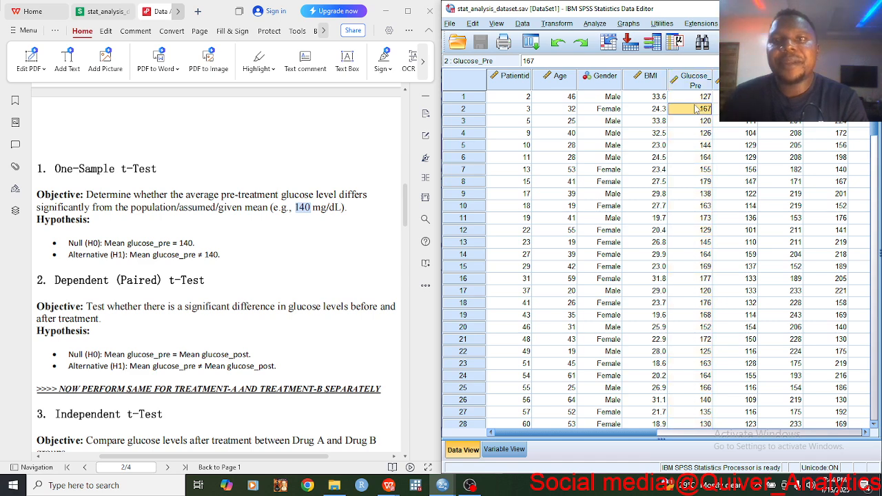
Run a one-sample t-test on Glucose_Pre with a test value of 140
click(594, 23)
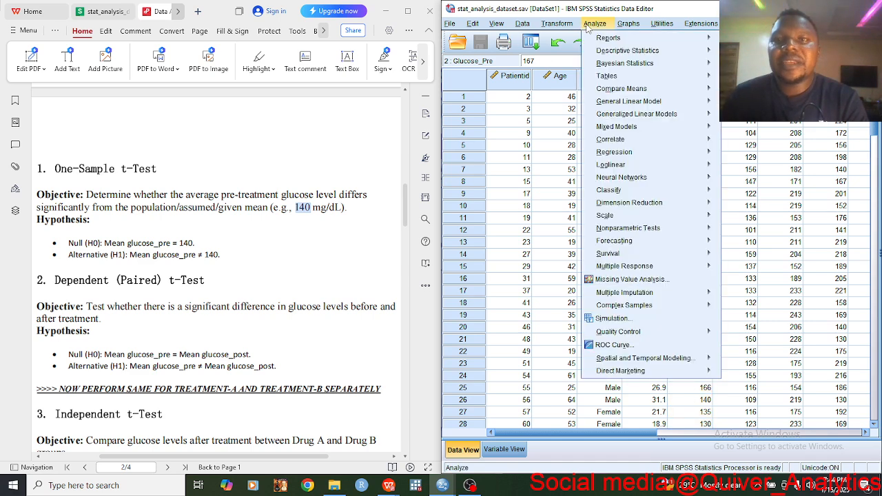
mouse_move(653, 92)
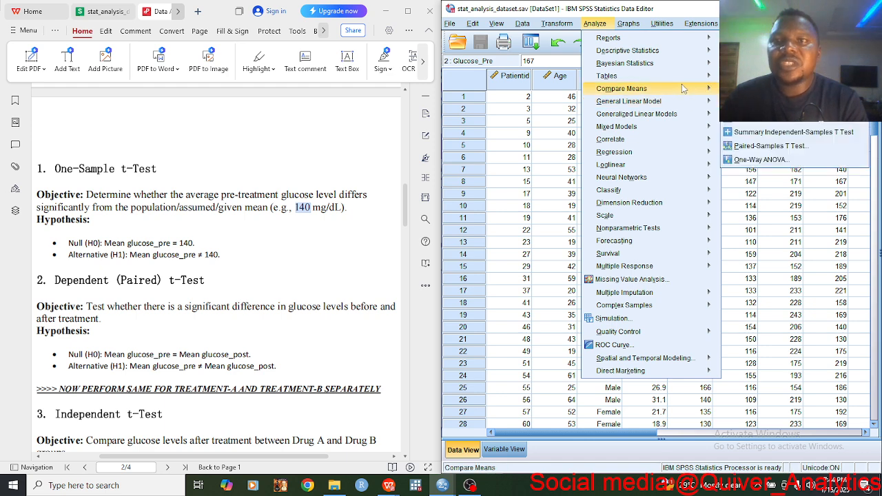
click(751, 118)
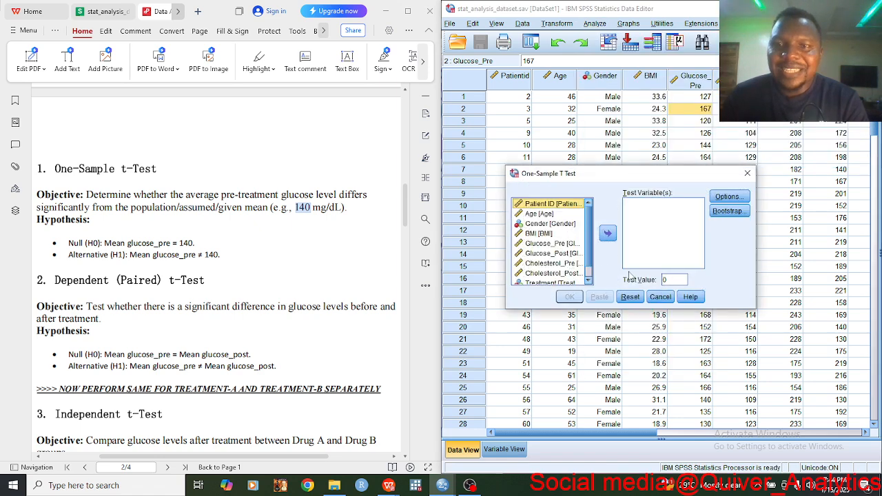
click(578, 243)
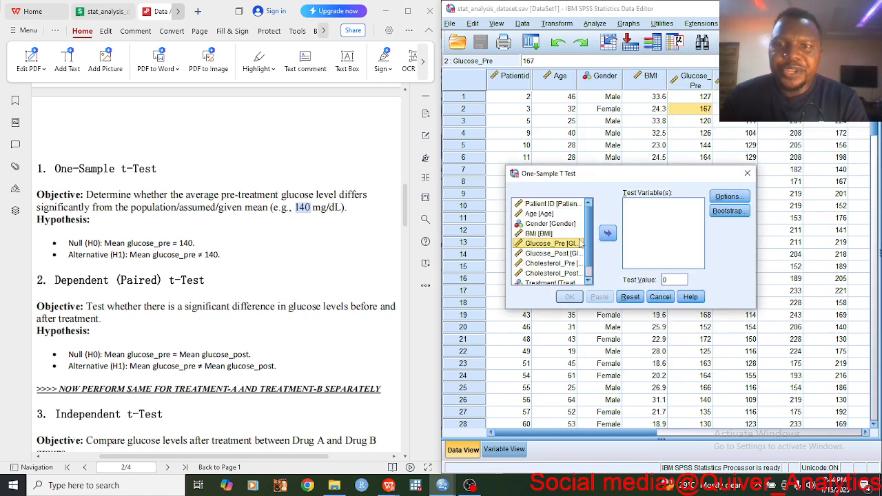
click(607, 233)
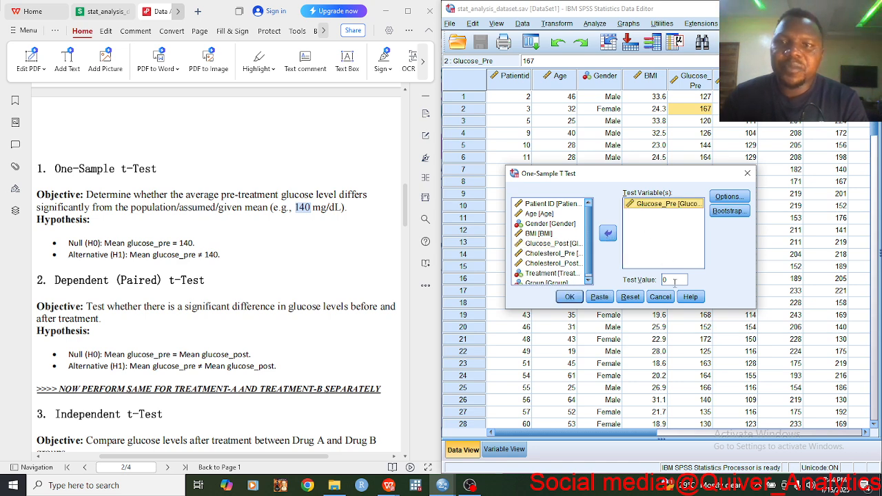
double_click(675, 280)
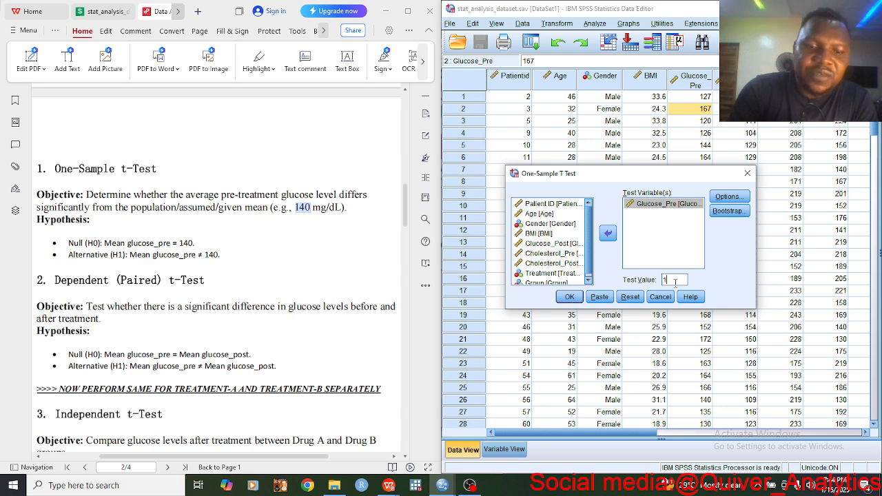
text(140)
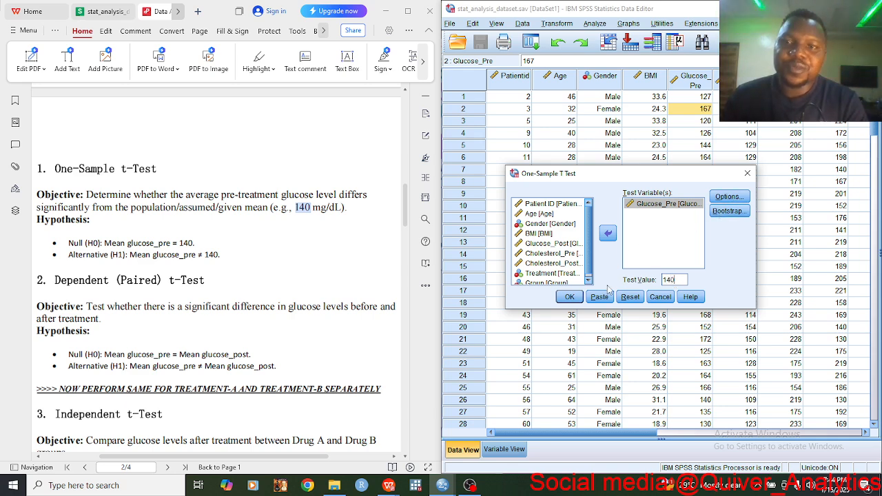
click(570, 296)
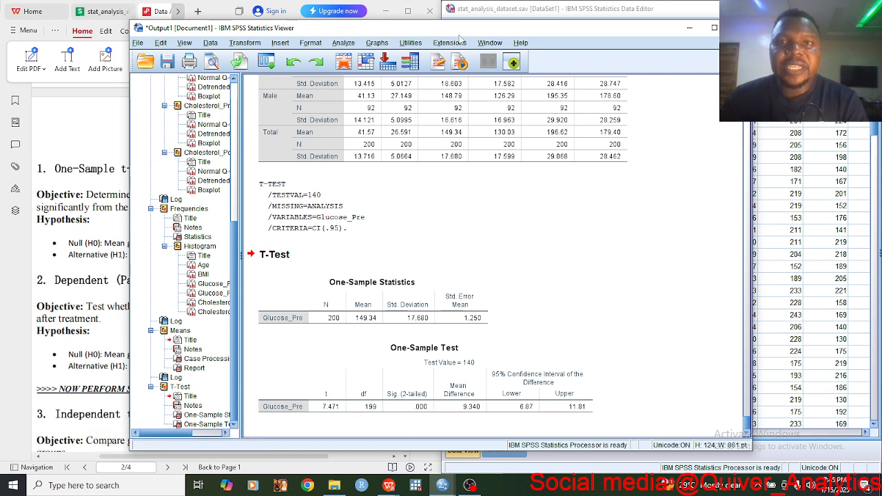
Strike through the null hypothesis line, Mean glucose_pre = 140, under the One-Sample t-Test exercise in the PDF
click(116, 245)
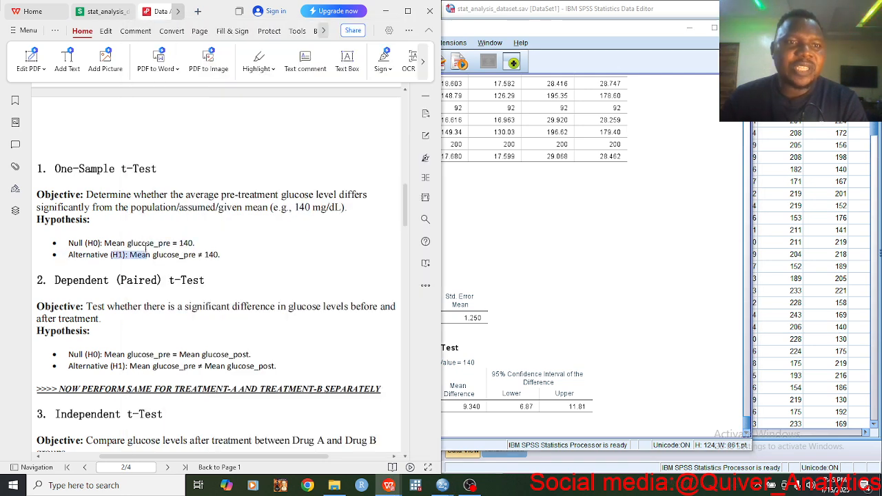
drag(125, 255, 176, 243)
click(148, 243)
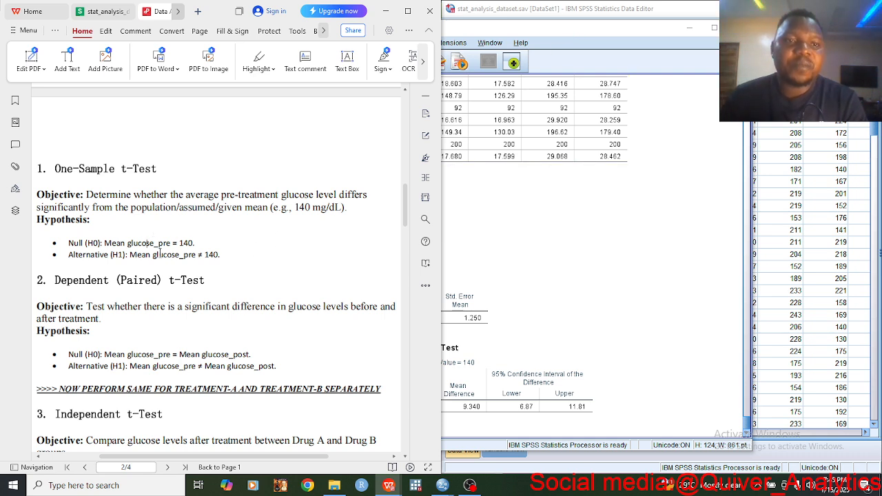
mouse_move(71, 241)
mouse_down()
mouse_move(206, 244)
mouse_move(68, 248)
mouse_up()
double_click(73, 244)
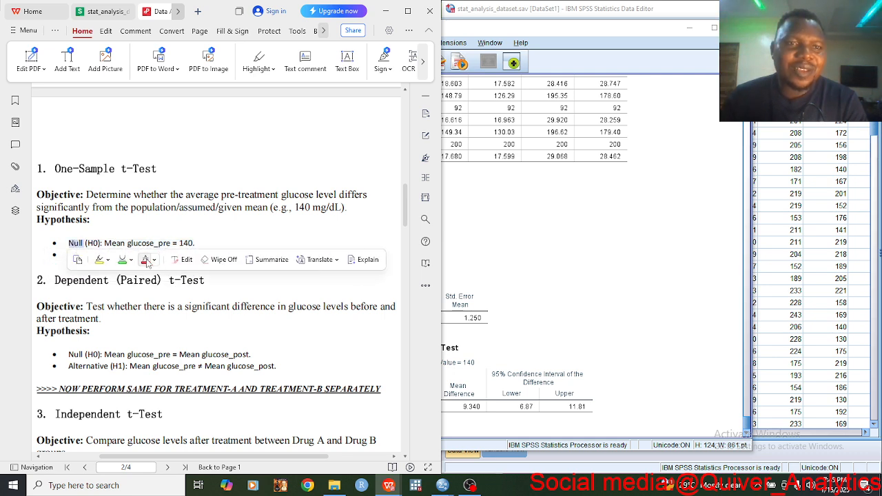
click(145, 261)
drag(68, 243, 199, 244)
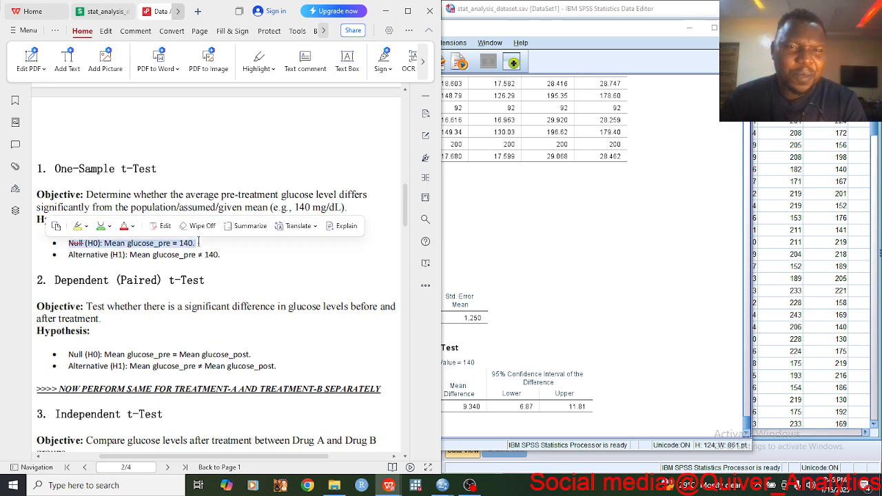
click(124, 227)
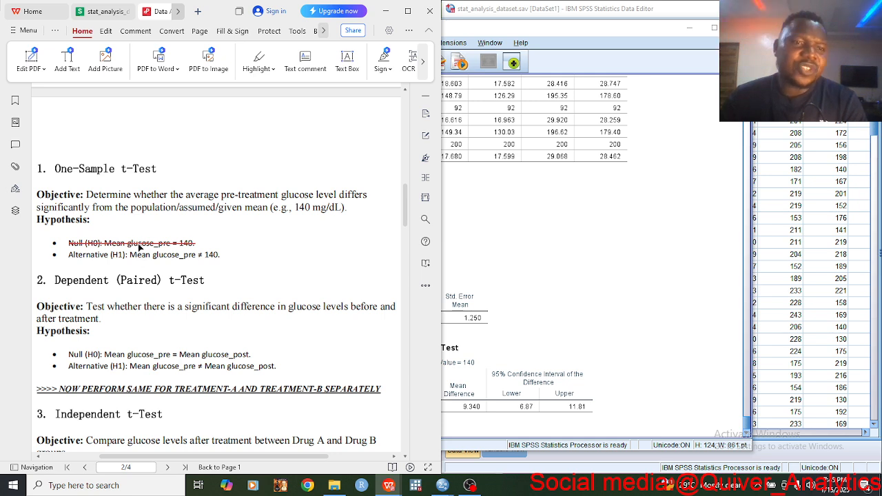
click(139, 245)
click(141, 257)
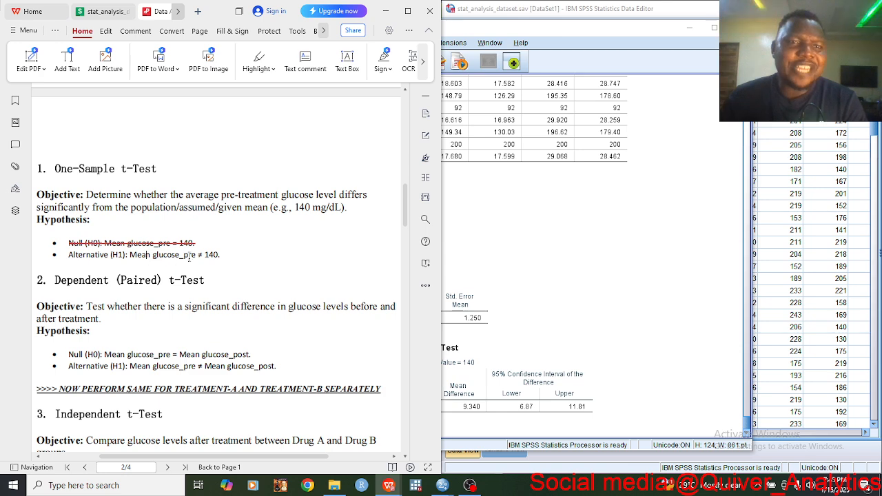
Minimize the SPSS output viewer and read the Dependent (Paired) t-Test exercise in the PDF, marking its heading
click(584, 39)
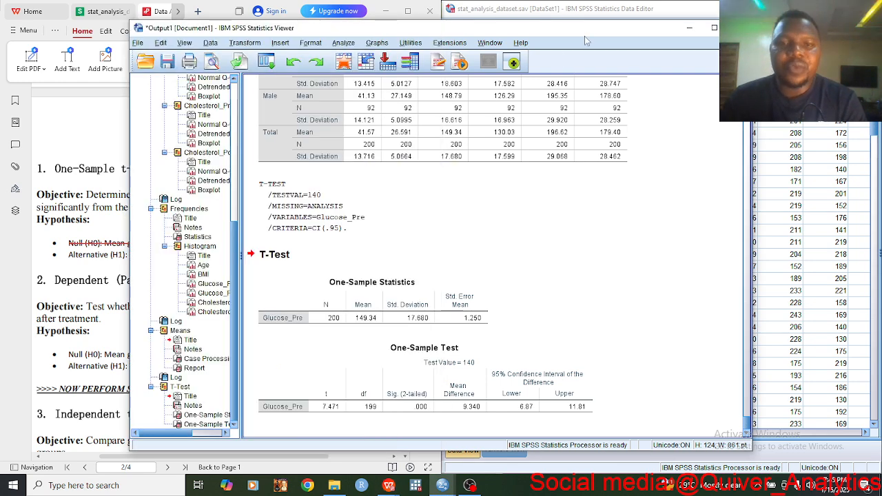
click(689, 29)
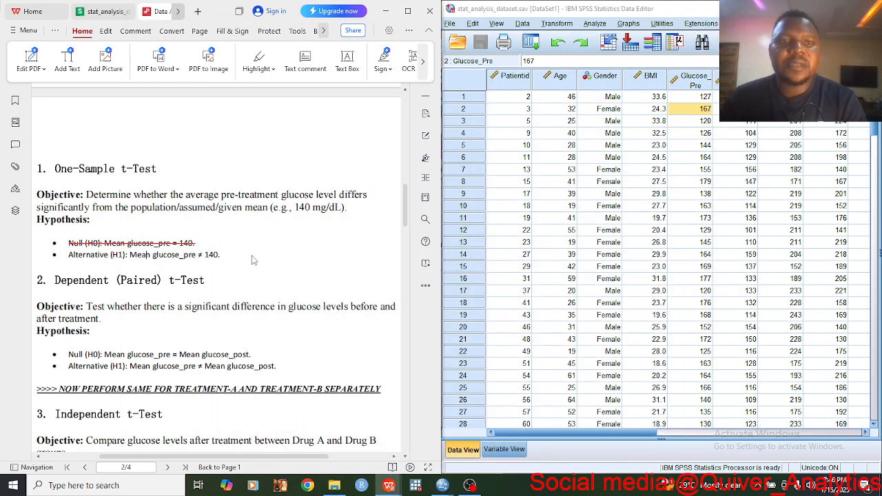
scroll(256, 261, down, 2)
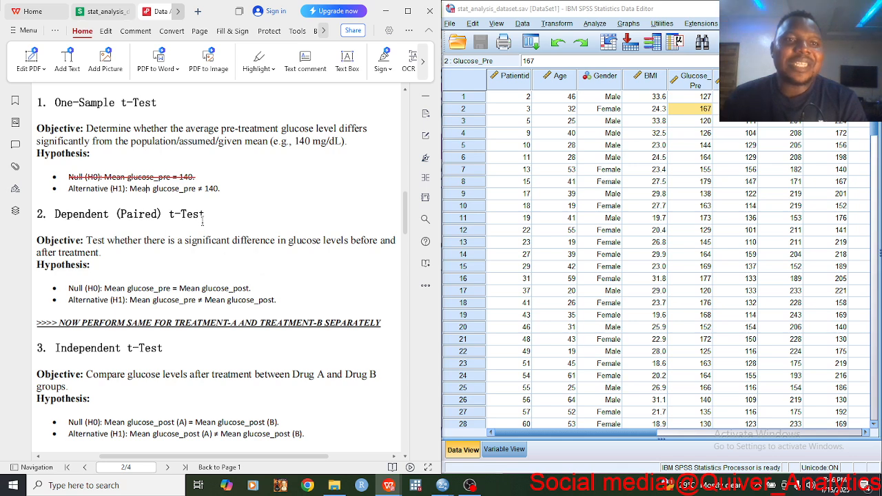
scroll(203, 220, down, 2)
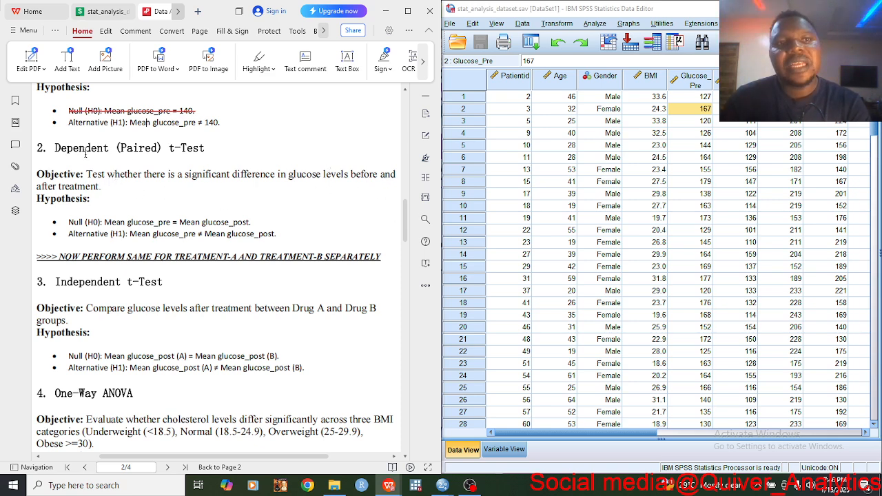
drag(55, 149, 204, 153)
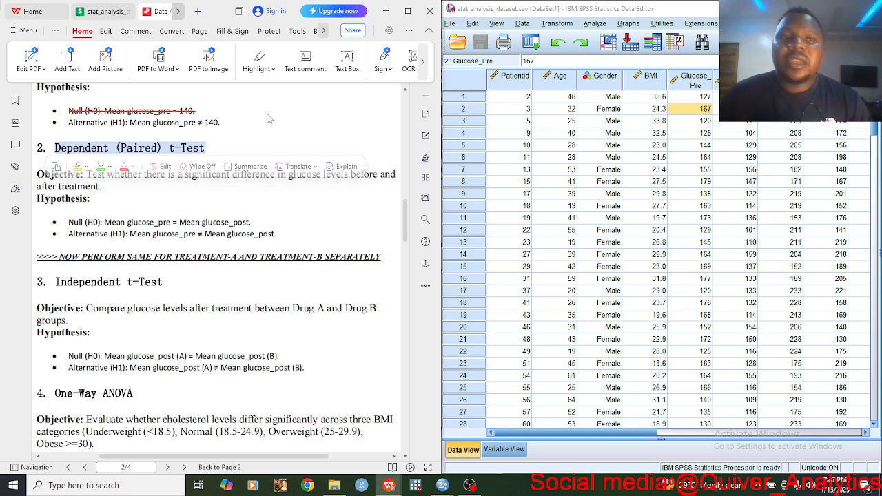
click(121, 199)
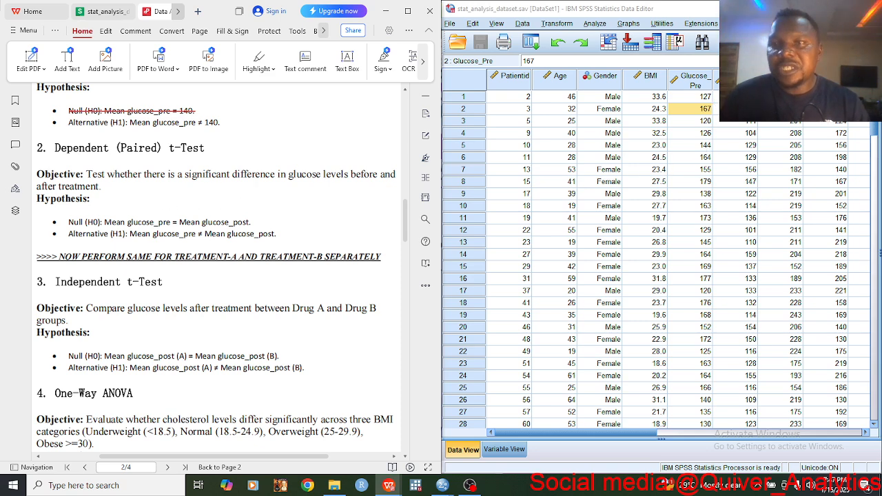
Run a paired-samples t-test in SPSS with Glucose_Pre as the first variable and Glucose_Post as the second
click(703, 98)
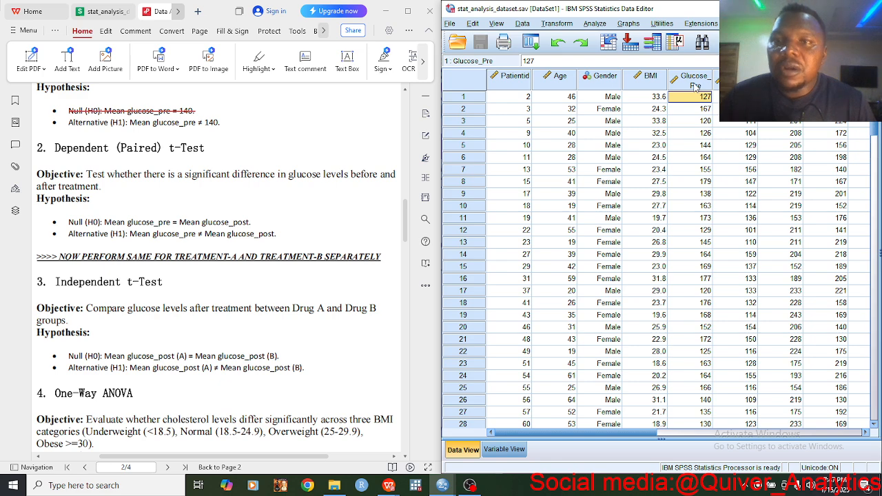
click(593, 25)
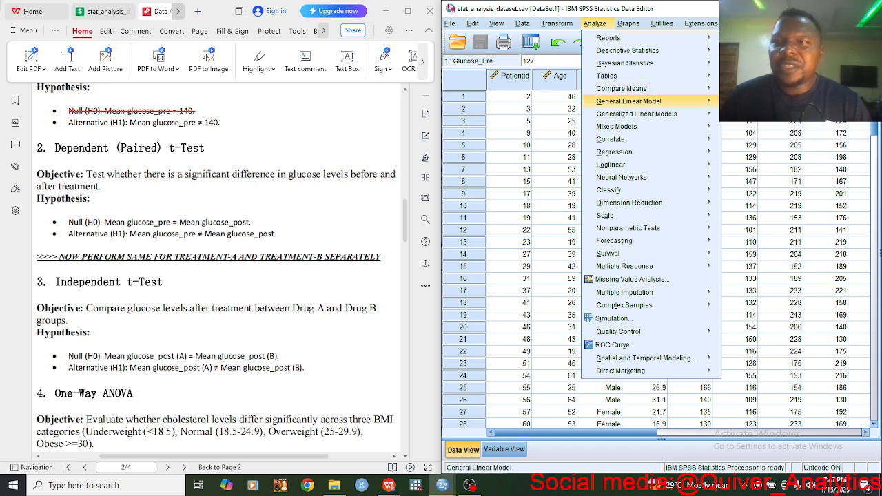
mouse_move(628, 102)
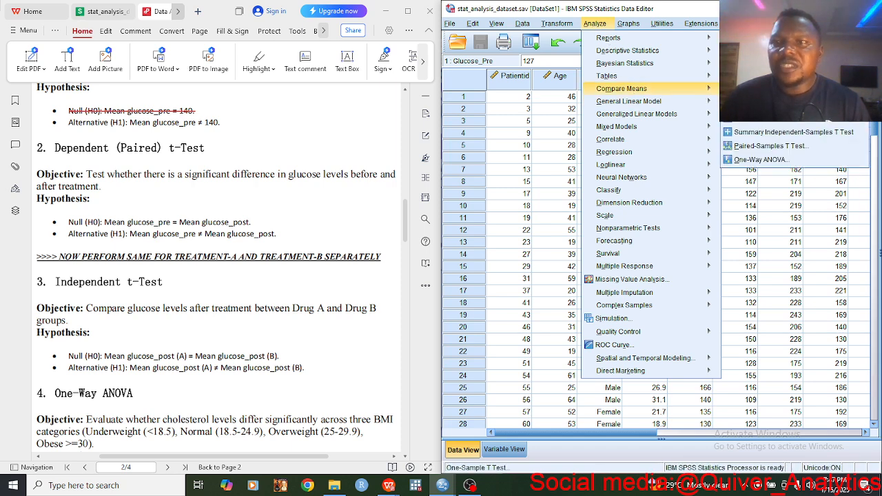
click(755, 146)
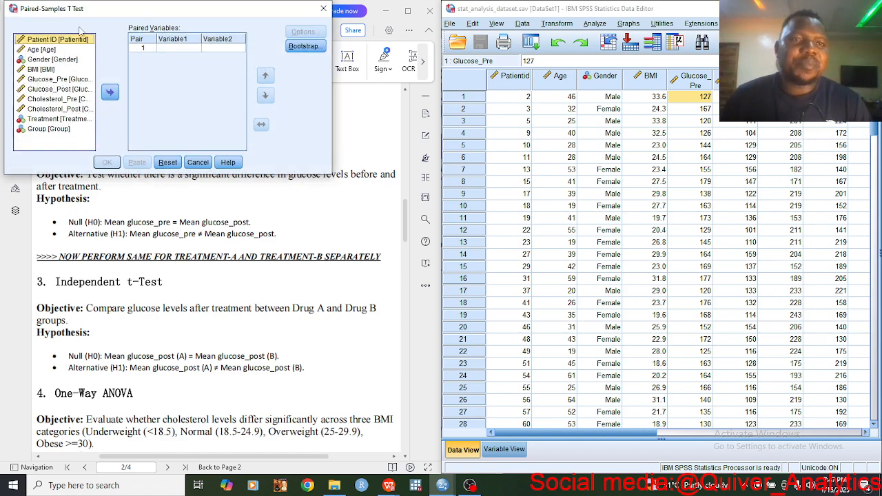
drag(102, 13, 213, 111)
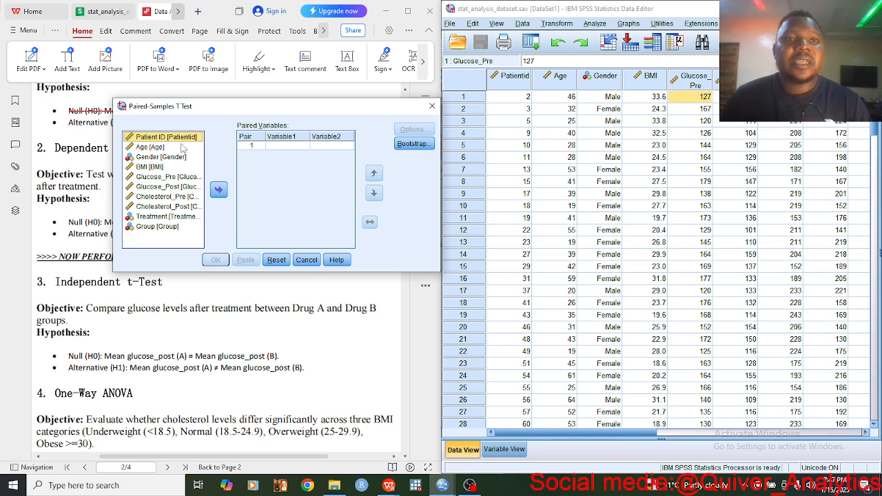
drag(219, 108, 209, 91)
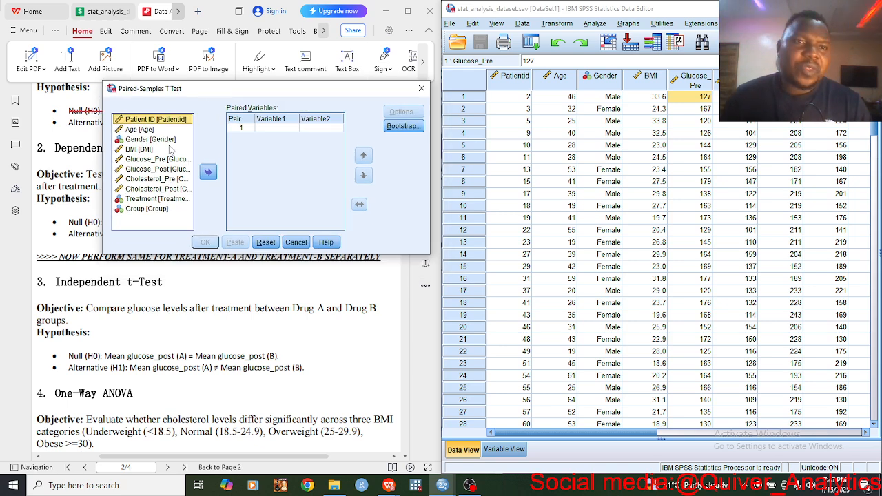
click(138, 131)
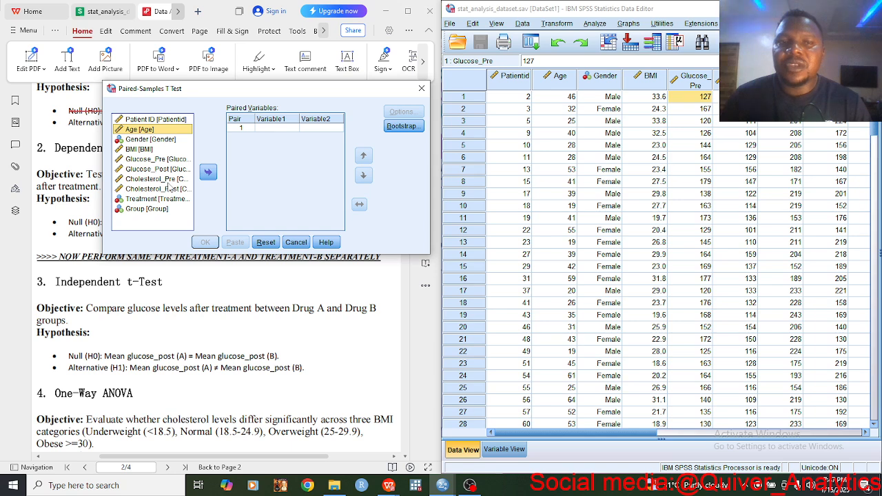
click(137, 160)
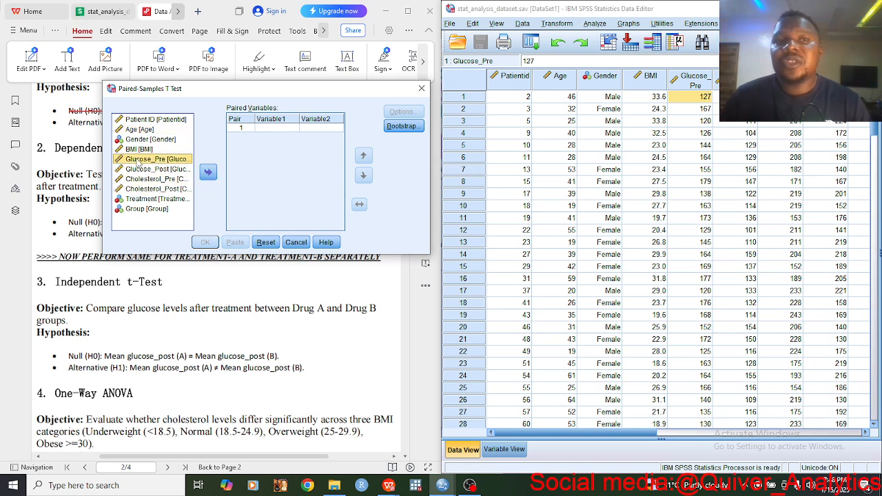
click(208, 174)
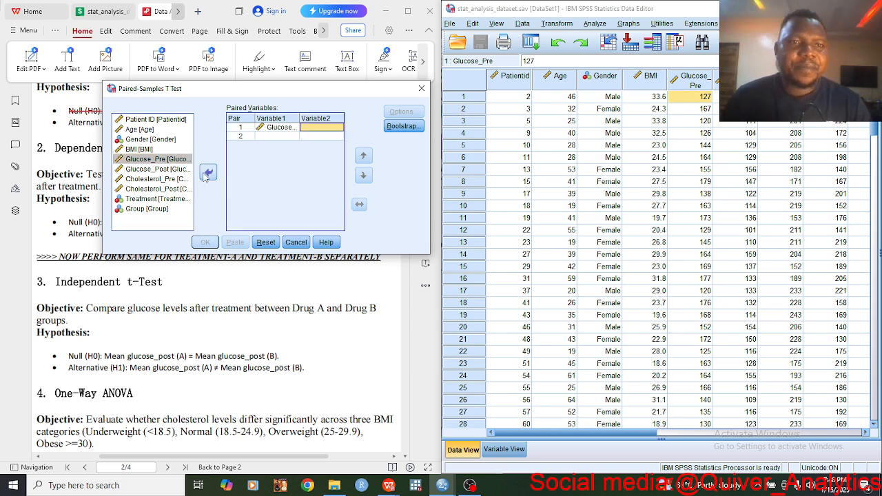
click(157, 170)
click(209, 173)
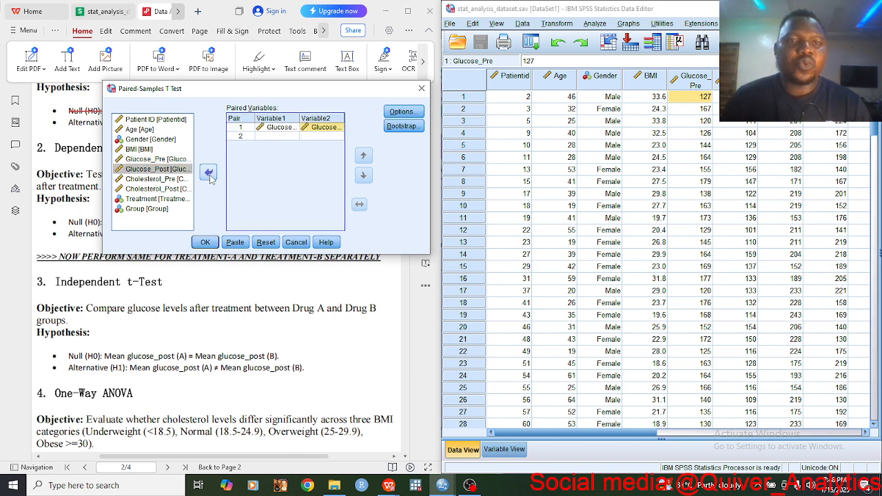
click(206, 242)
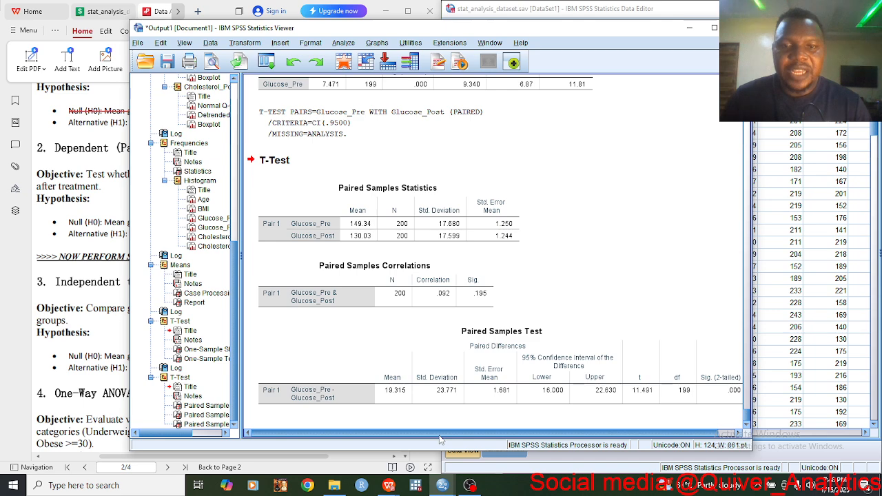
Strike through the null hypothesis line, Mean glucose_pre = Mean glucose_post, under the paired t-test exercise in the PDF
drag(439, 435, 455, 435)
click(98, 322)
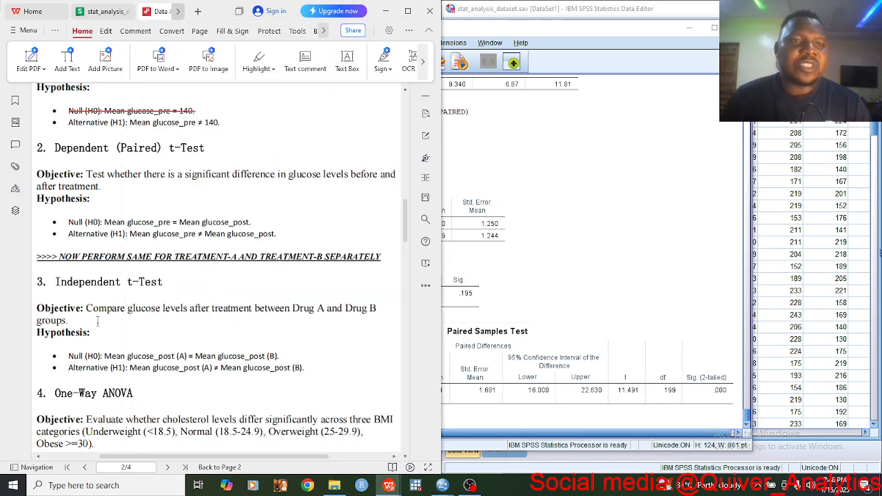
drag(69, 222, 251, 219)
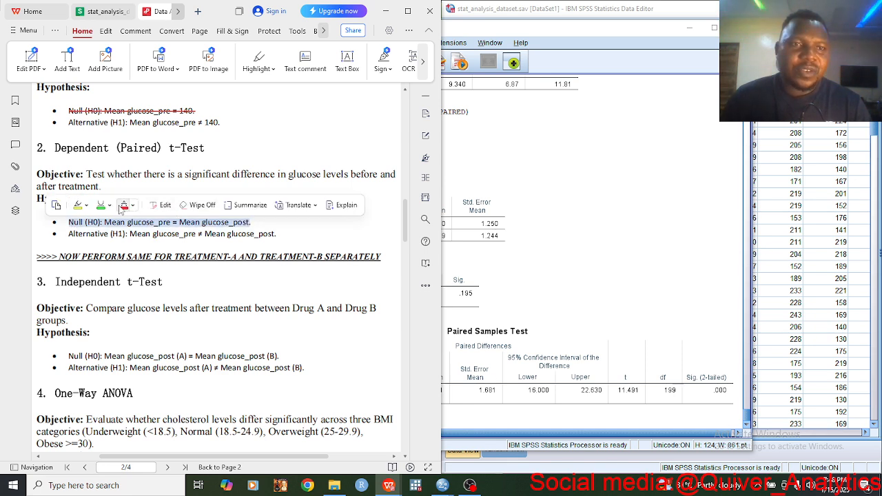
click(123, 205)
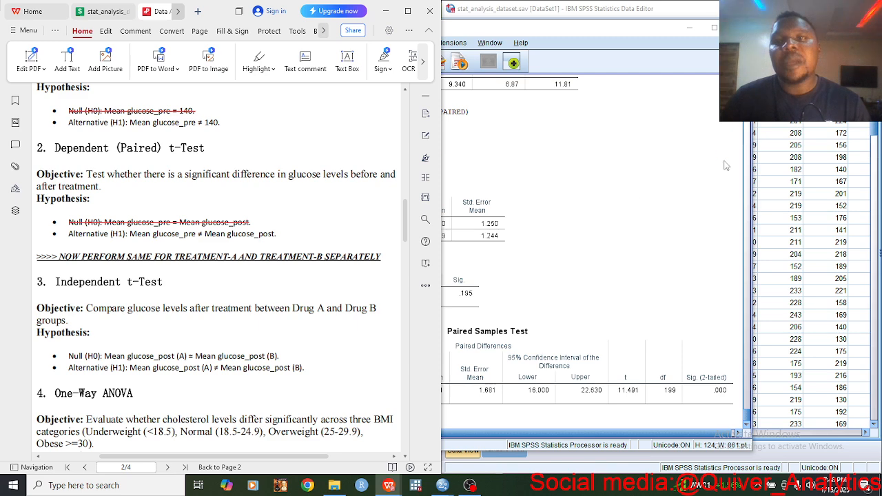
Review the paired-samples t-test tables in the SPSS output and return to the data editor
click(730, 384)
click(747, 424)
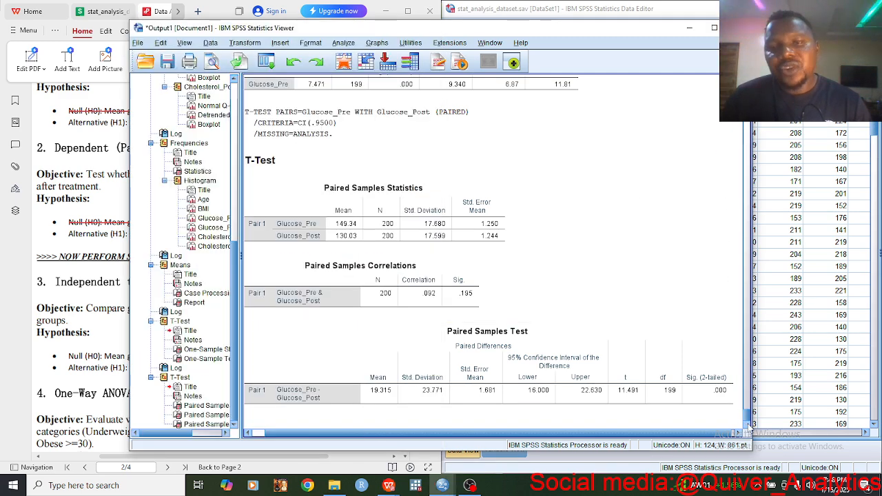
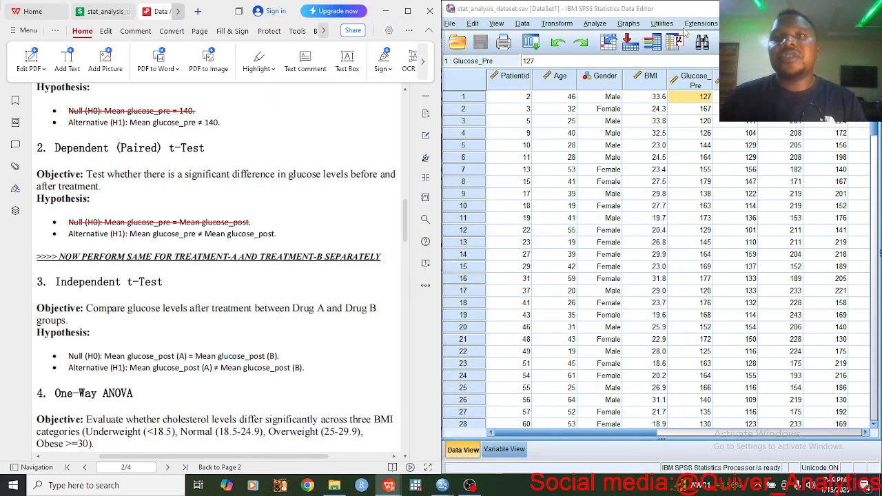
click(688, 16)
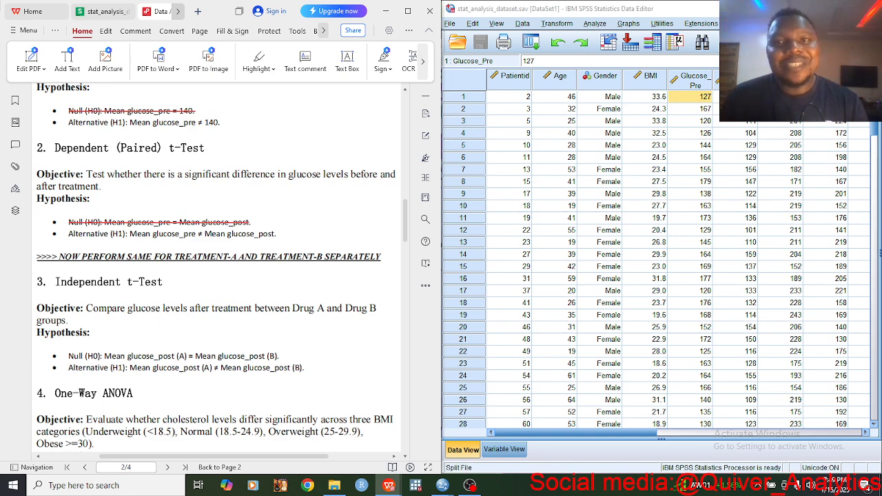
Split the file by Treatment using the compare groups option, with the file sorted by the grouping variable
click(558, 24)
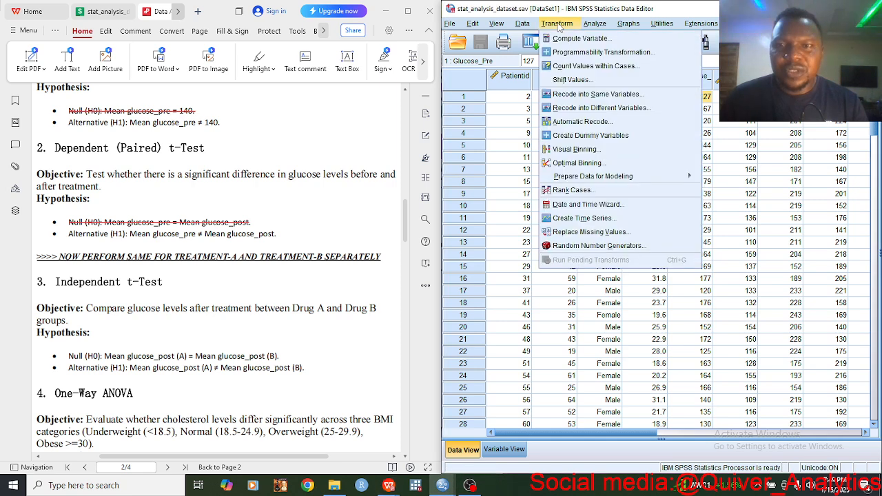
mouse_move(522, 24)
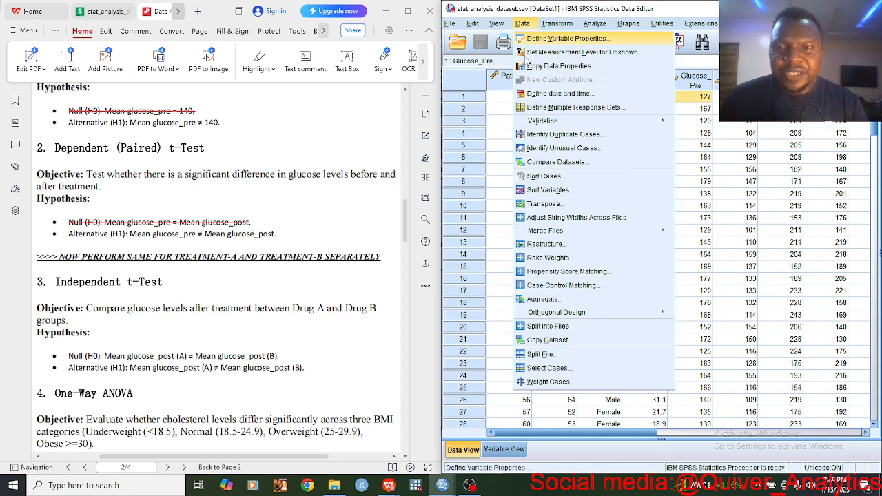
click(541, 354)
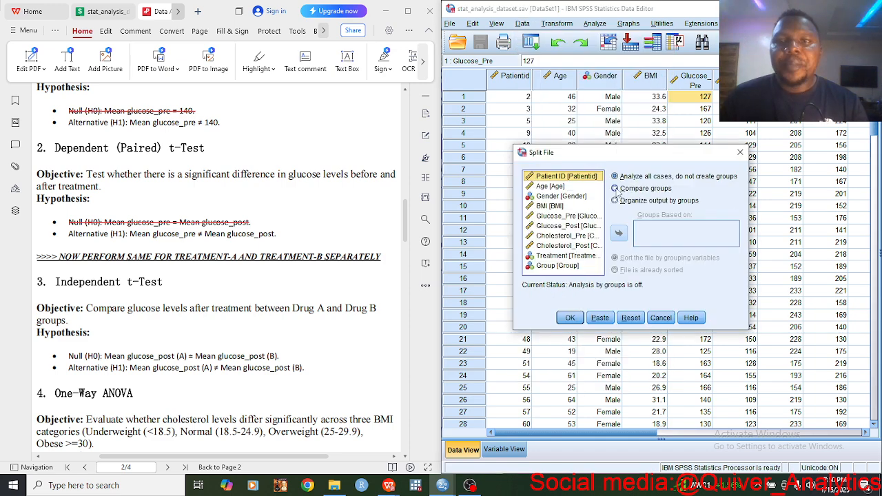
click(616, 189)
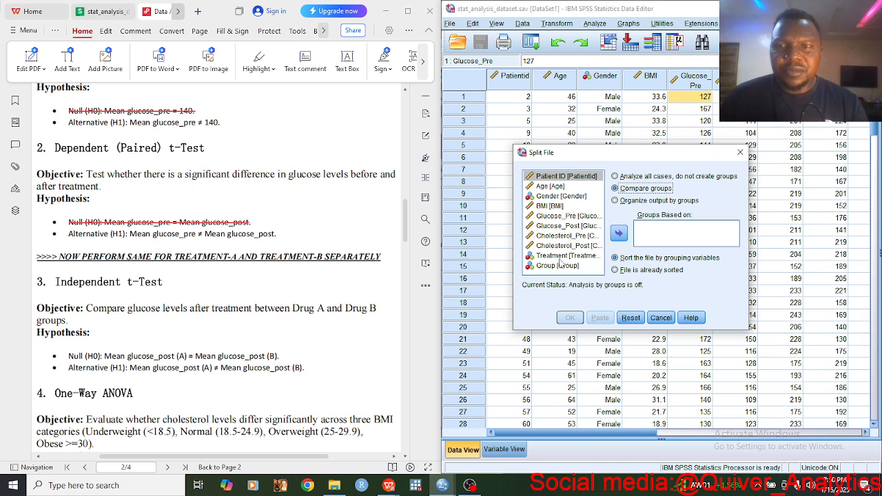
click(562, 256)
click(619, 234)
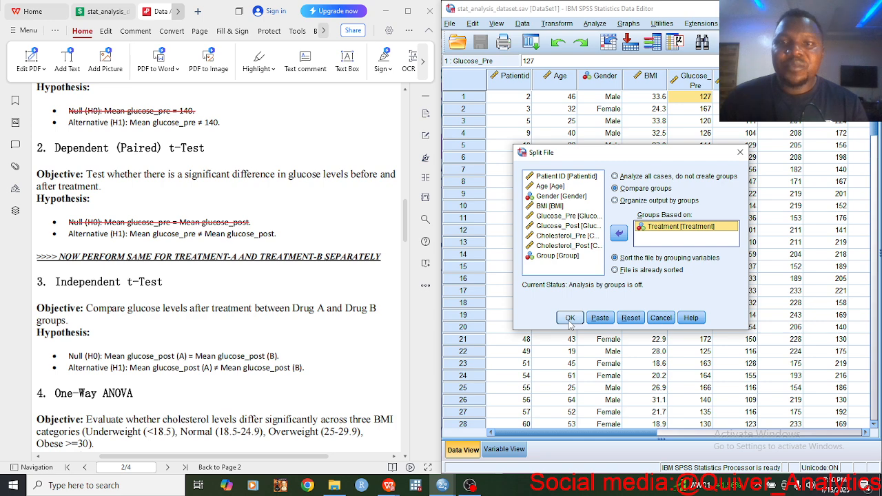
click(570, 319)
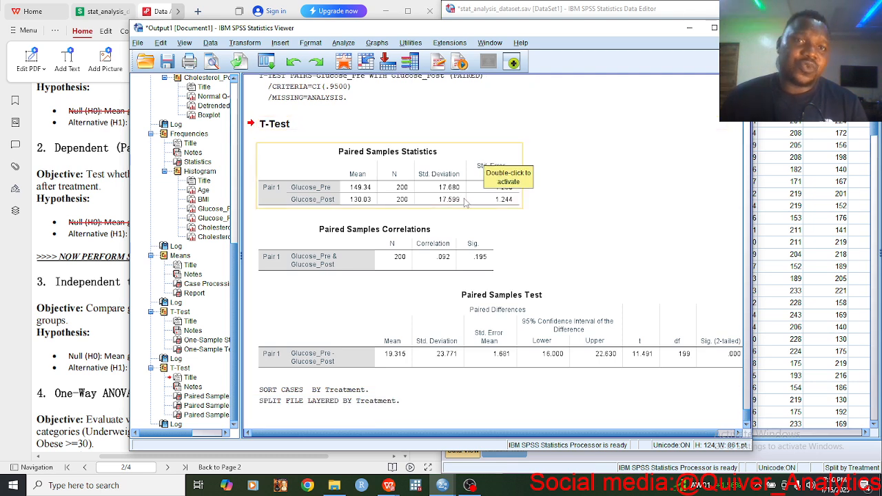
Rerun the paired-samples t-test of Glucose_Pre and Glucose_Post with the file split by Treatment
click(268, 62)
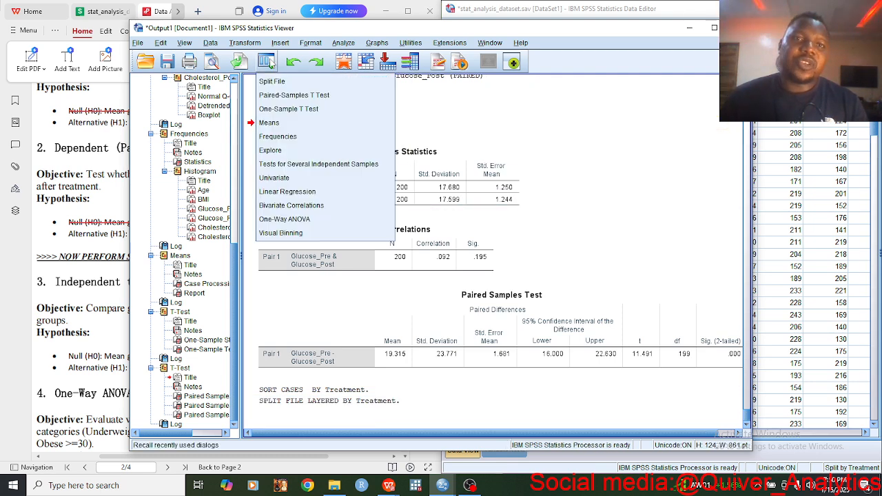
click(281, 96)
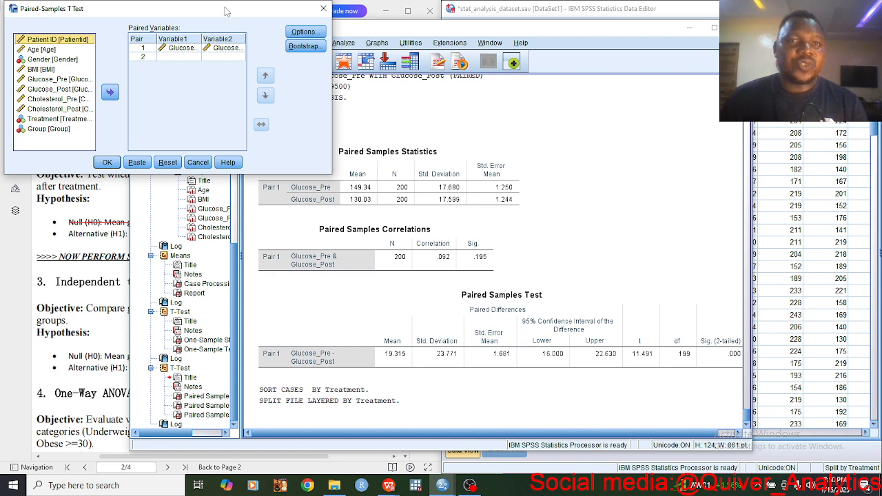
click(108, 162)
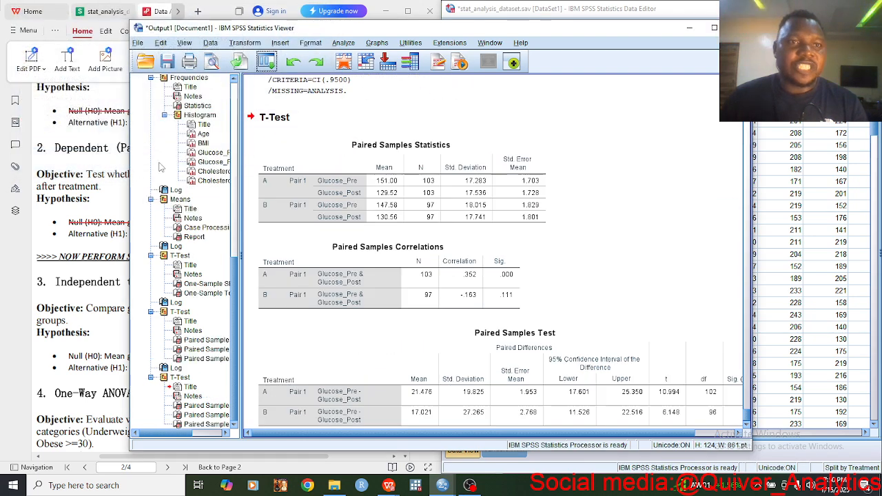
Examine the paired-samples statistics, correlations and test tables for treatments A and B, including the significance column, against the PDF's paired t-test exercise
click(379, 247)
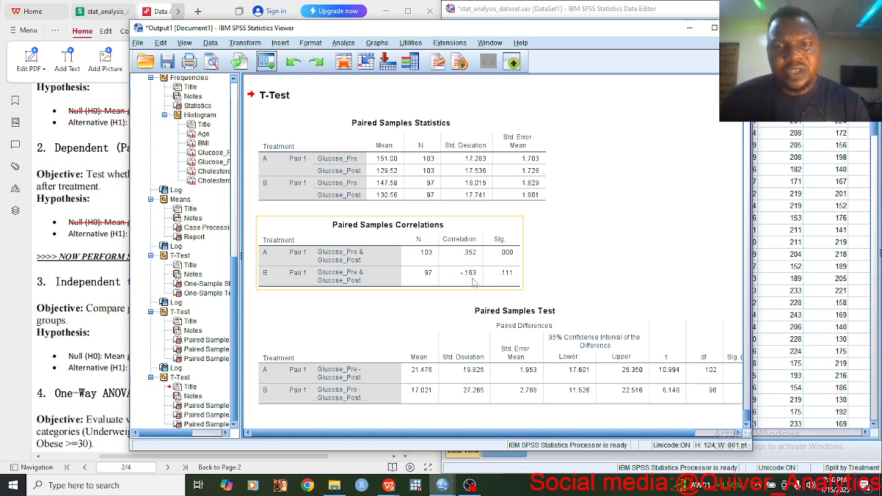
click(395, 141)
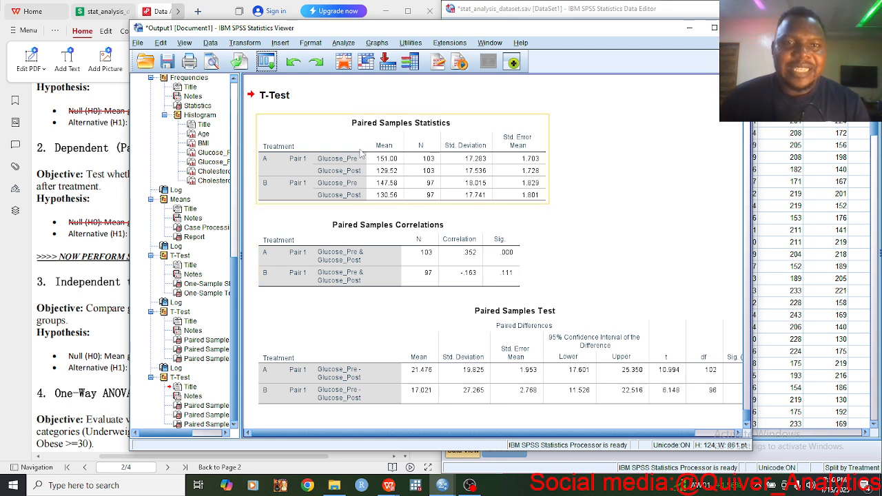
click(249, 169)
click(265, 163)
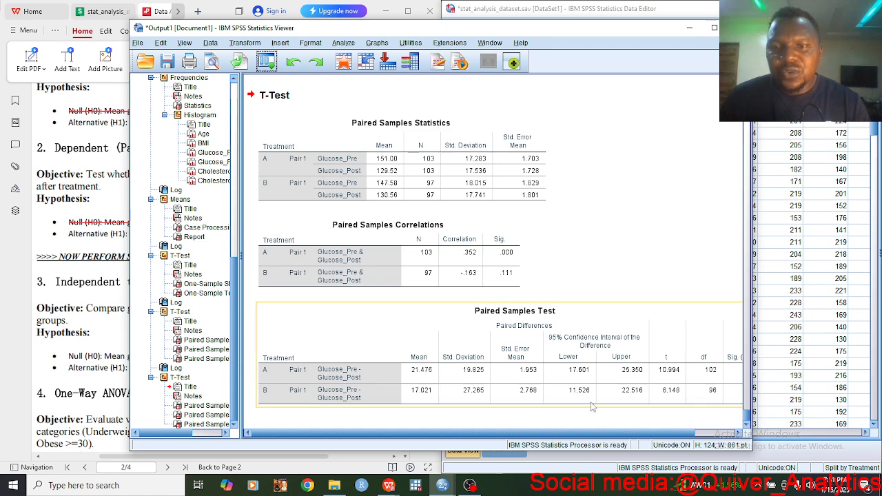
drag(562, 434, 594, 433)
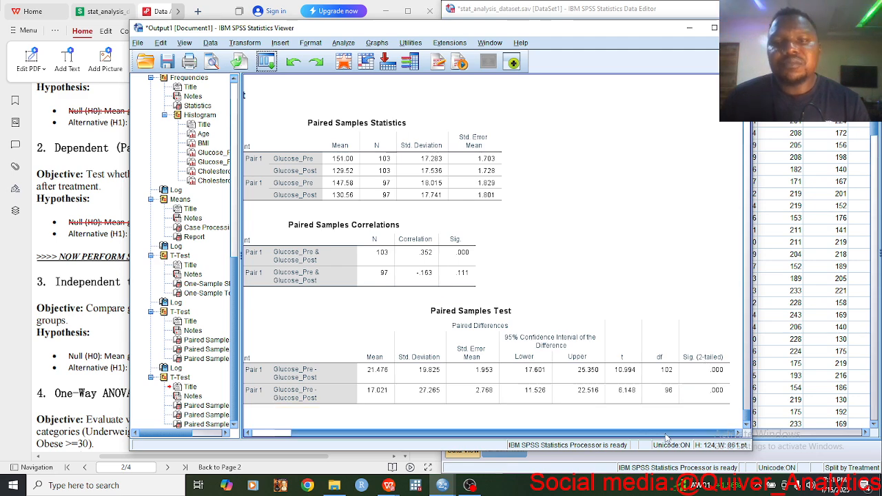
mouse_move(664, 437)
mouse_down()
mouse_move(632, 442)
mouse_move(665, 432)
mouse_up()
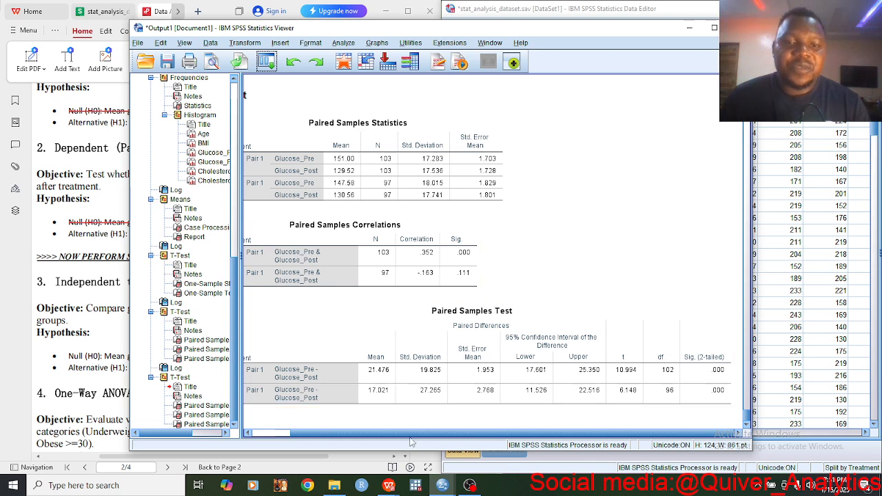
drag(410, 433, 373, 441)
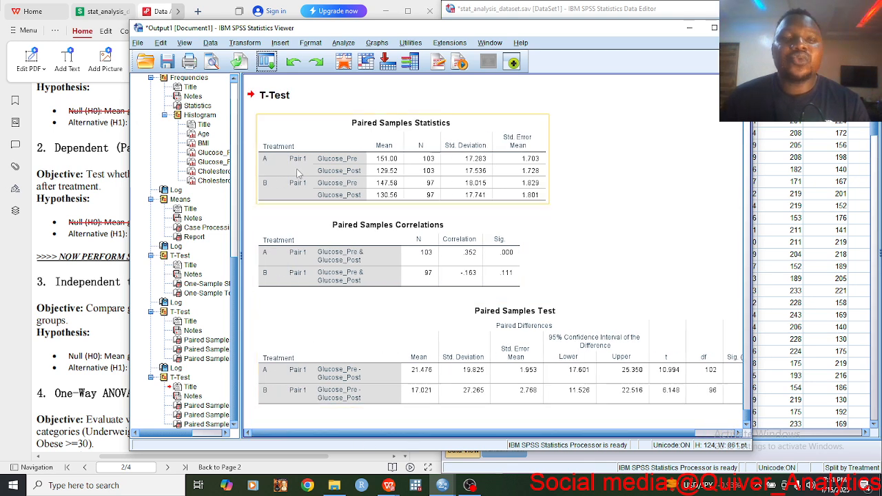
click(322, 4)
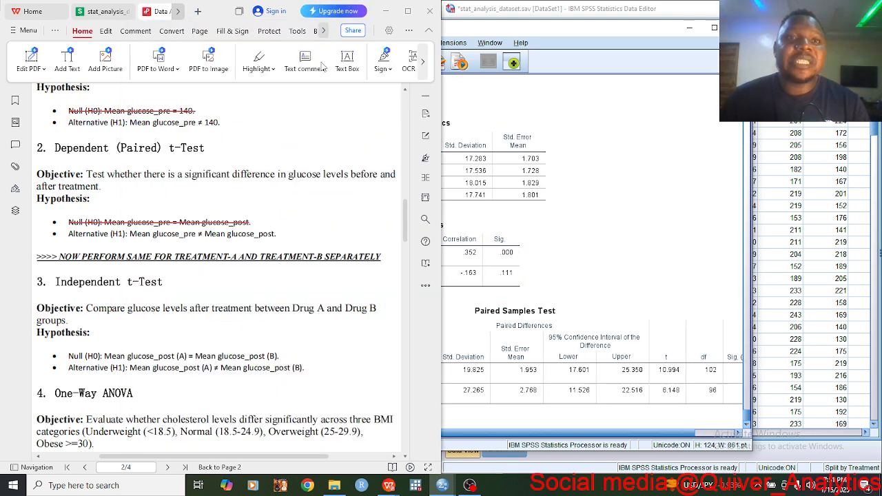
Turn off the file split in SPSS by choosing to analyze all cases without creating groups
click(569, 41)
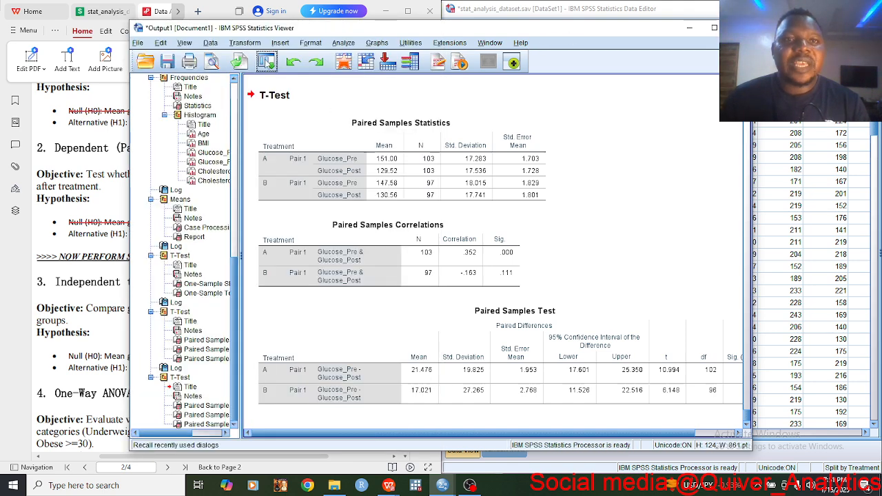
click(267, 61)
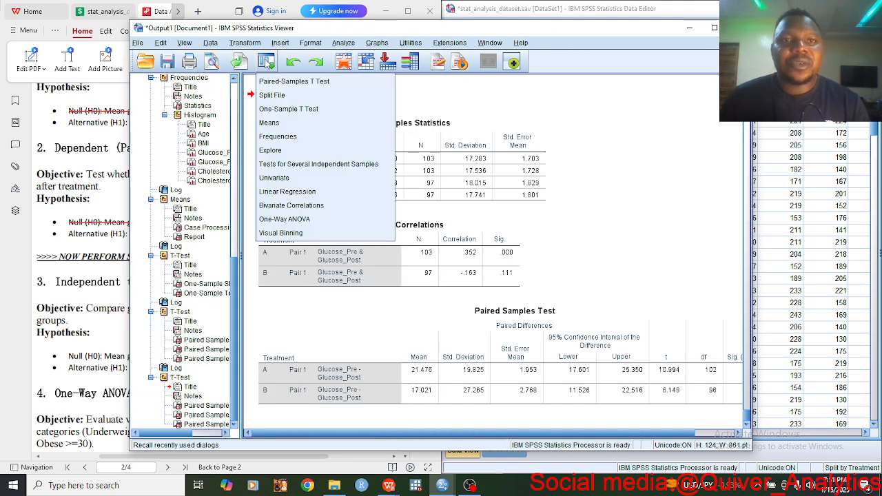
click(286, 96)
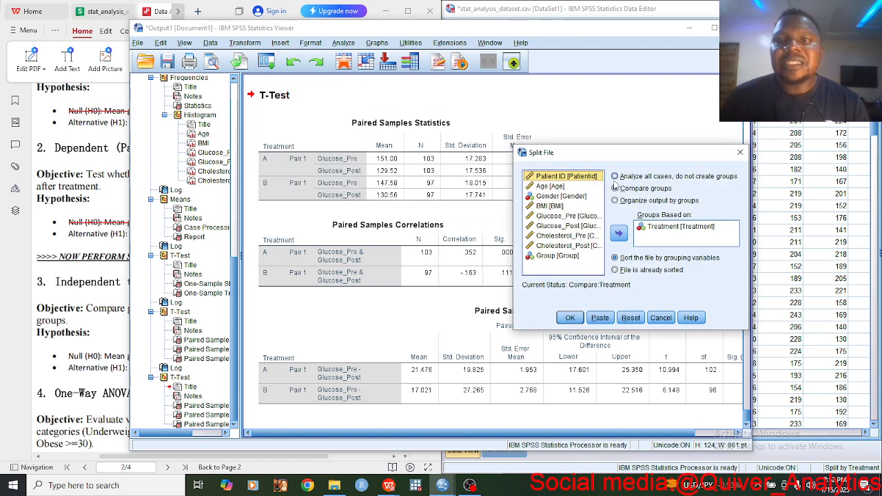
click(615, 176)
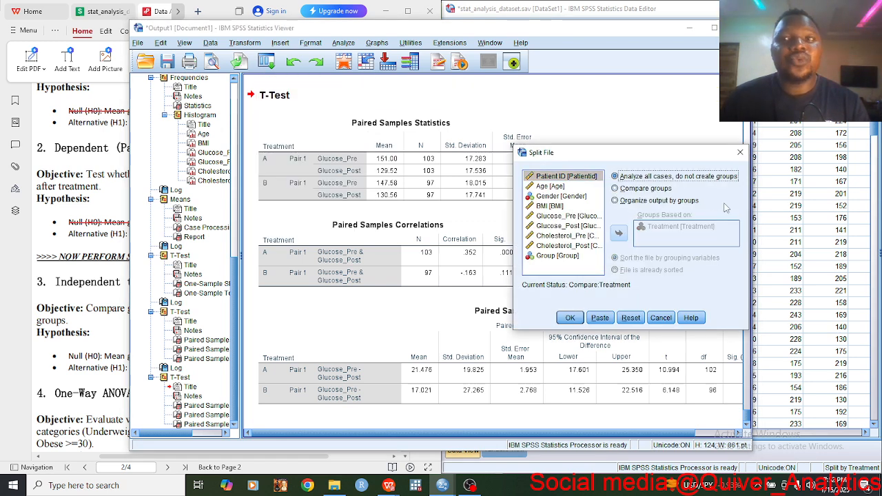
click(571, 318)
click(573, 322)
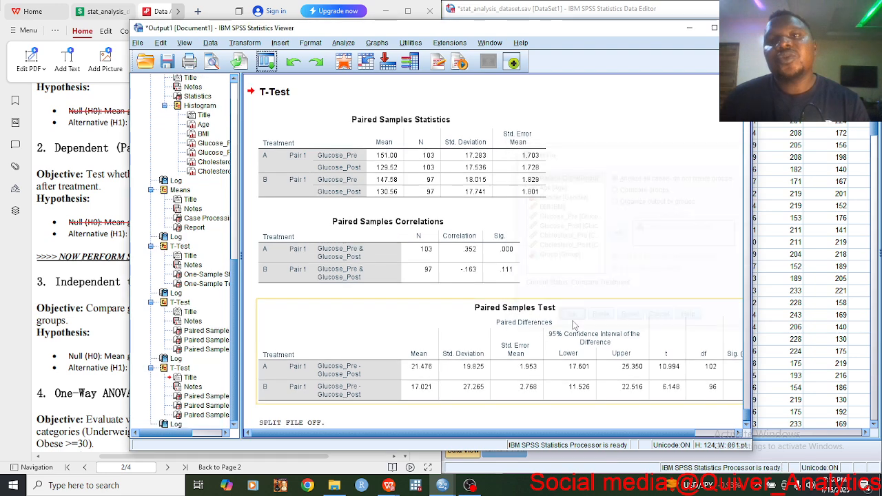
scroll(388, 319, down, 1)
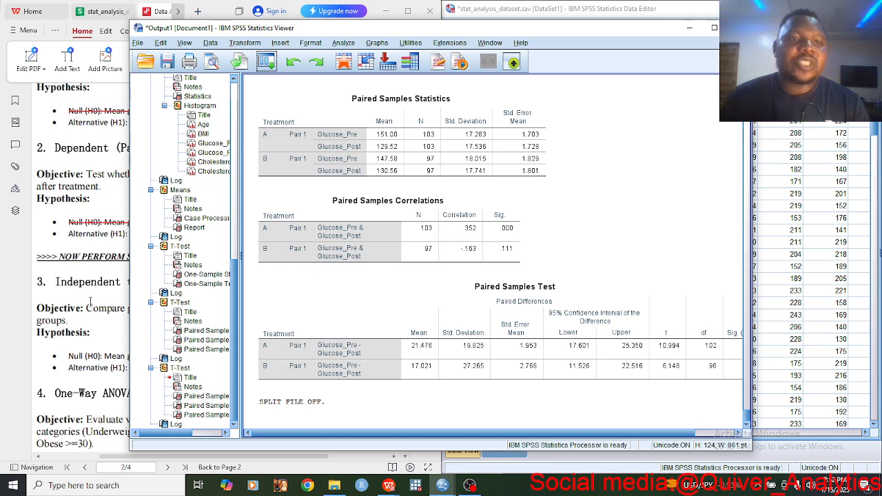
Switch to the PDF and read the independent t-test exercise's objective and hypotheses, along with the ANOVA exercises that follow
click(63, 312)
scroll(159, 307, down, 2)
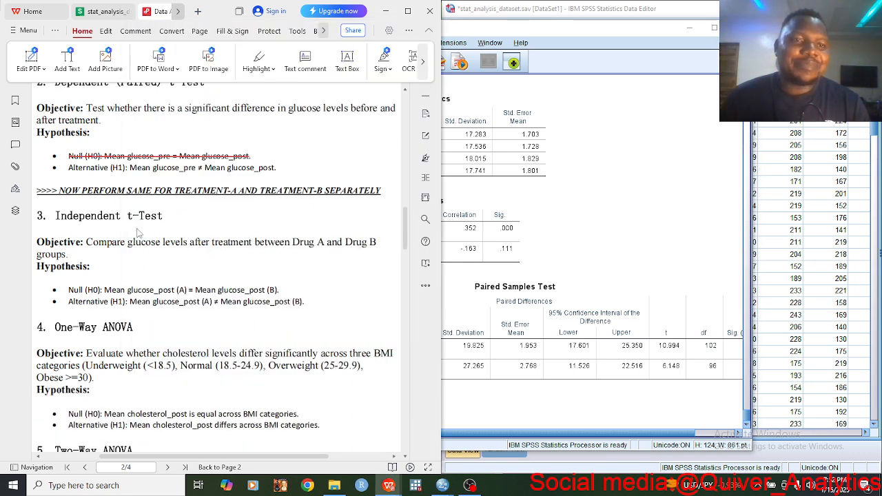
scroll(151, 224, down, 1)
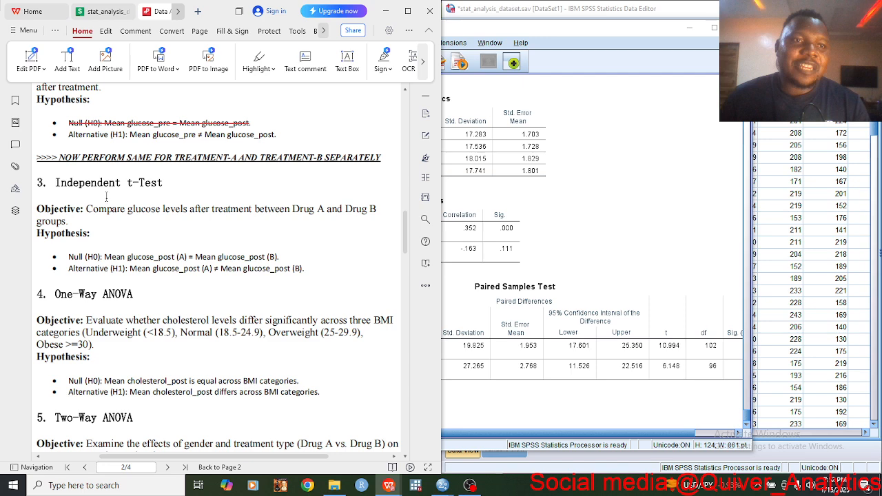
scroll(151, 234, down, 1)
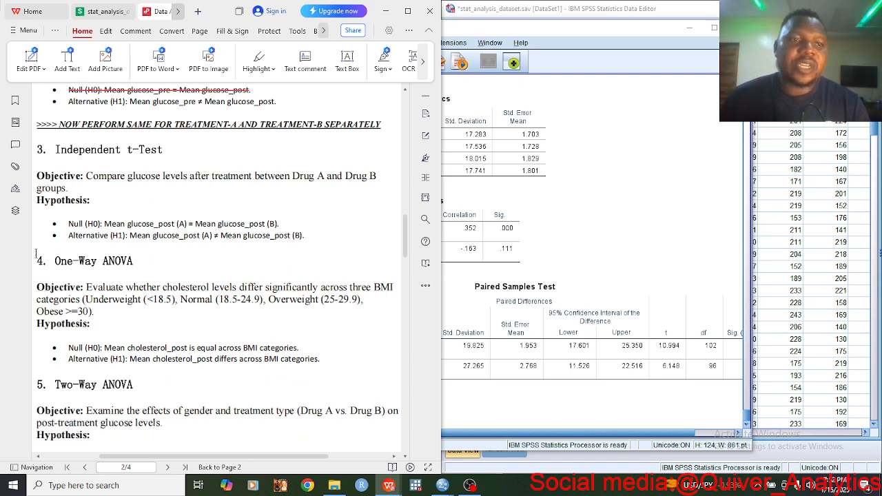
scroll(108, 275, down, 1)
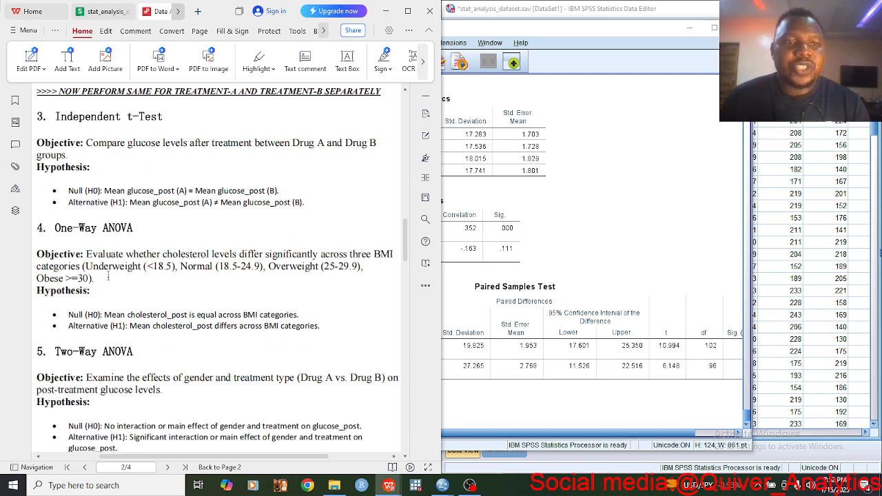
scroll(108, 277, up, 4)
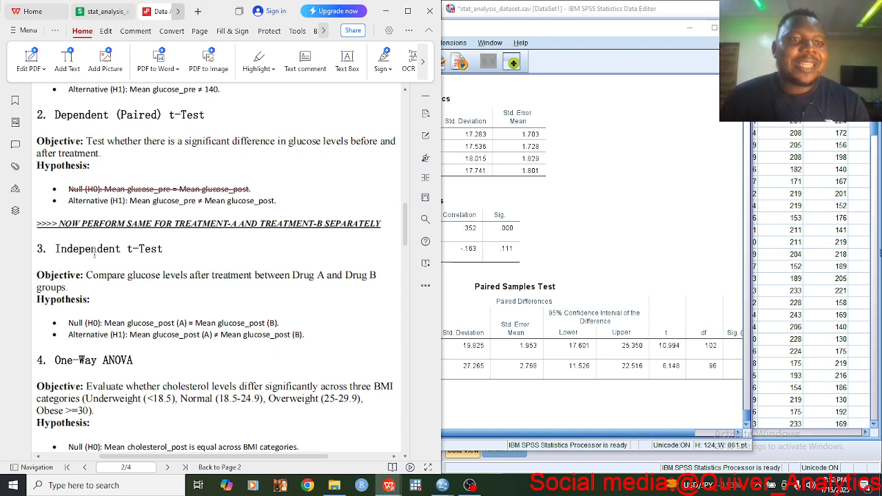
scroll(95, 253, down, 2)
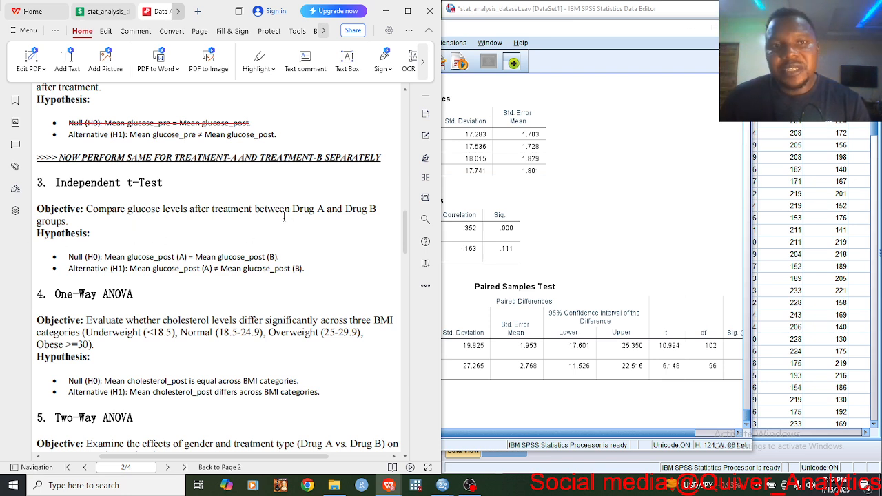
Set up an independent-samples t-test from the SPSS data editor with Treatment as the grouping variable
click(751, 9)
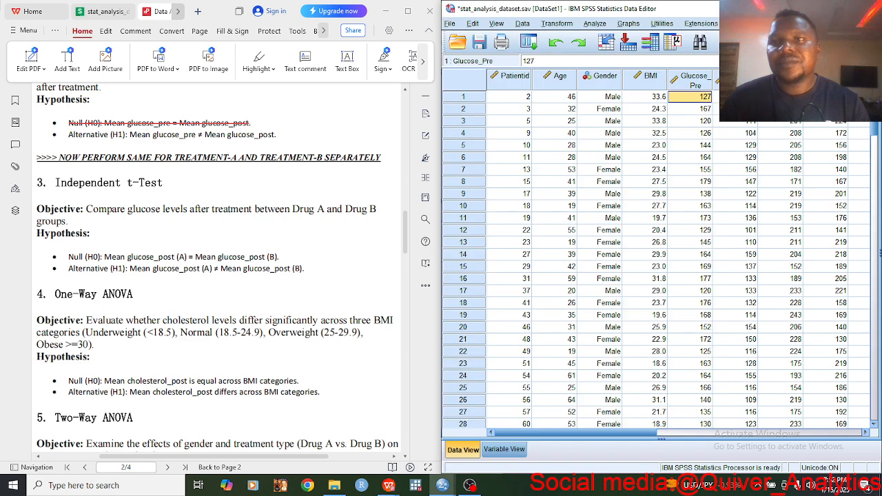
click(736, 79)
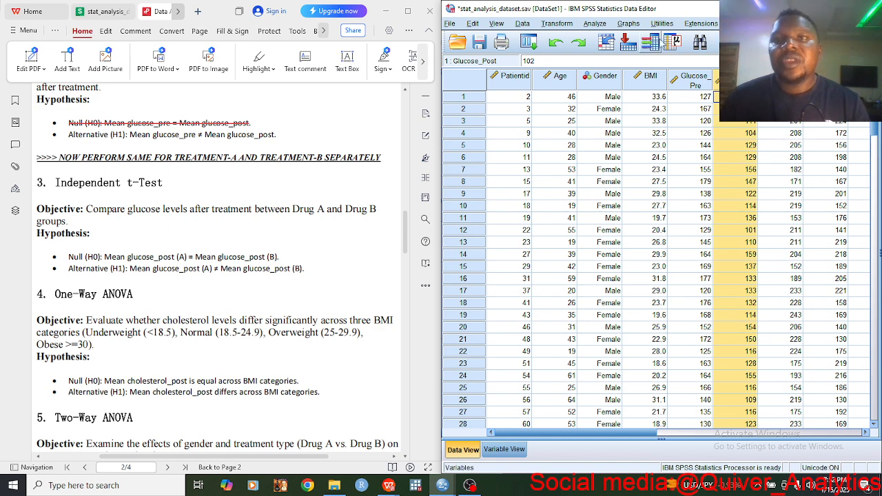
click(597, 25)
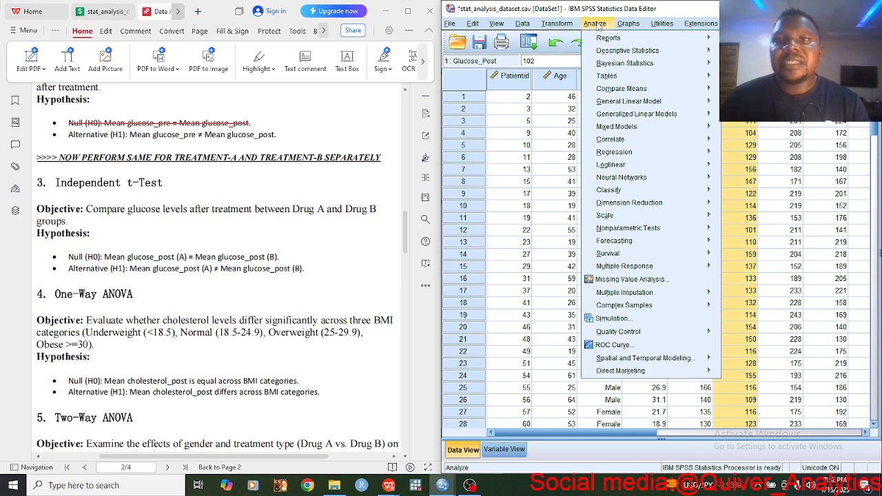
mouse_move(685, 91)
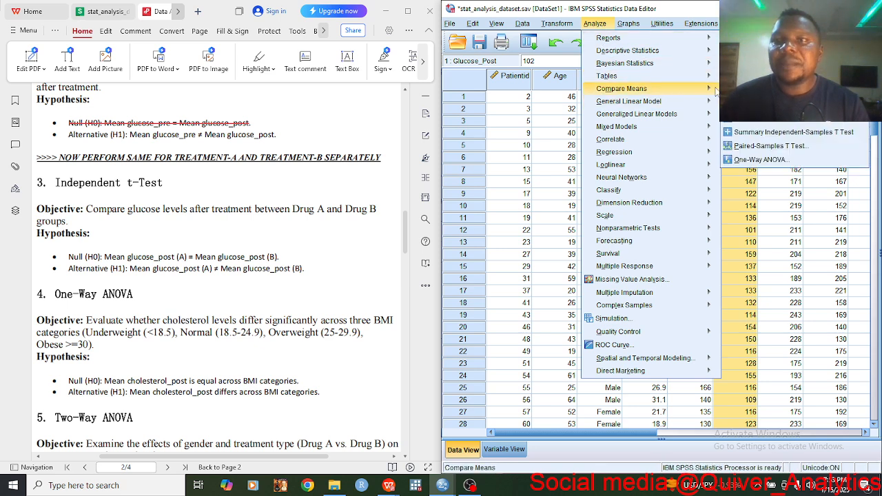
click(762, 124)
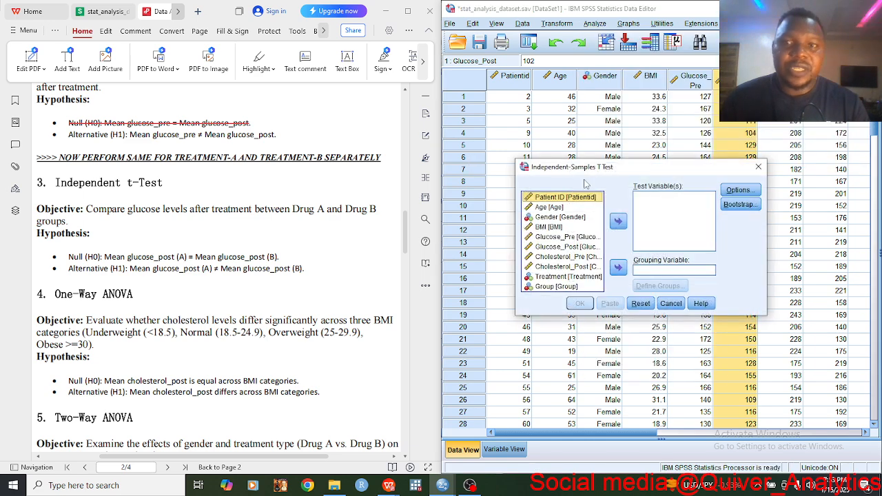
drag(626, 172, 541, 134)
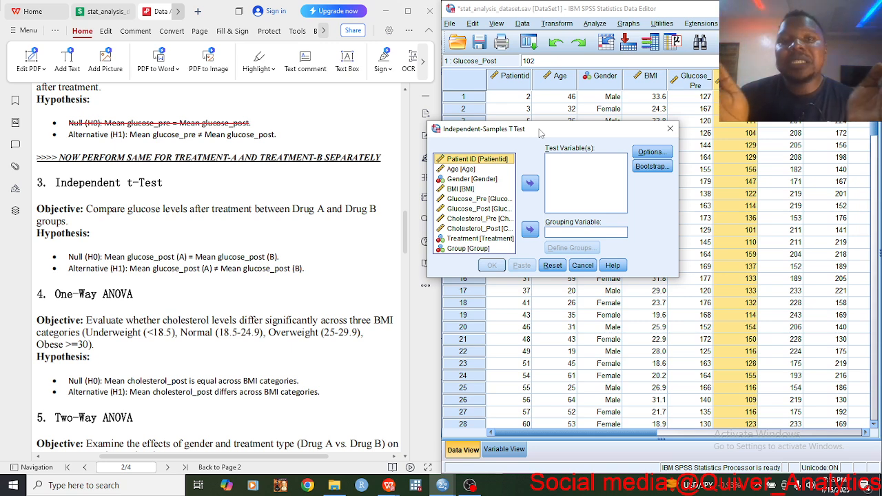
click(479, 238)
click(530, 230)
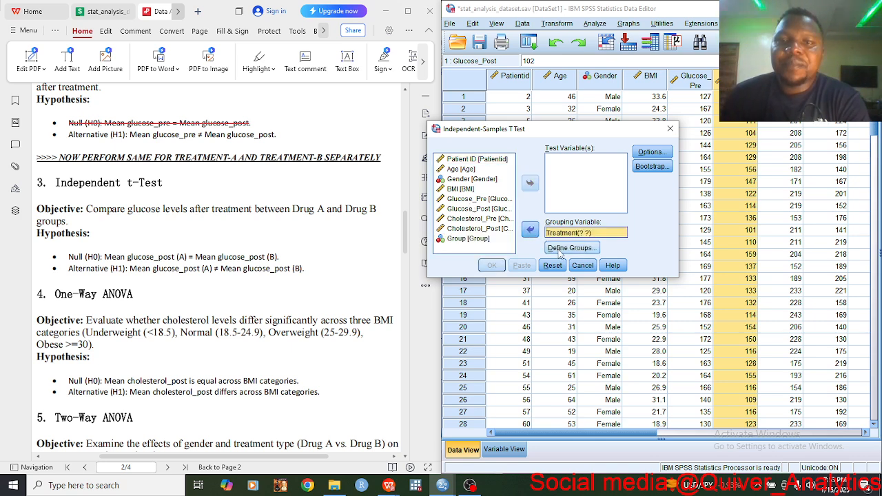
Define the Treatment groups with the specified values 1 for group 1 and 2 for group 2
click(570, 248)
click(634, 225)
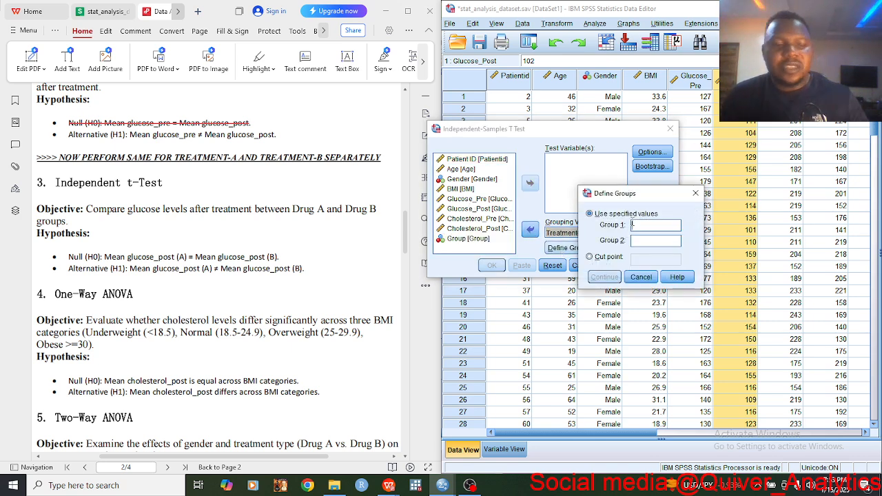
text(2)
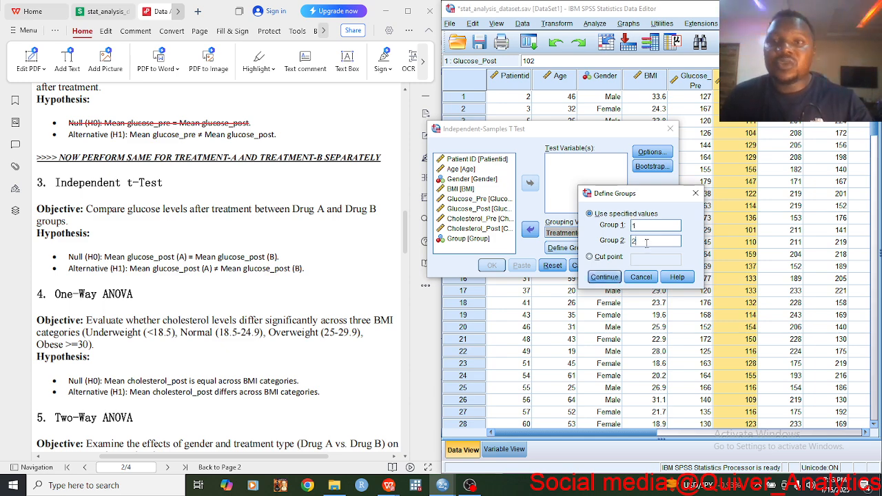
click(606, 277)
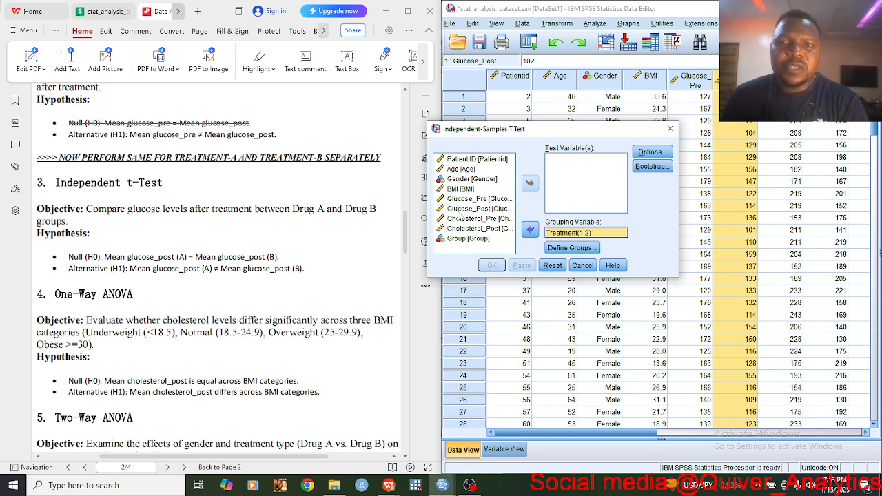
Run the independent-samples t-test with Glucose_Post as the test variable and return to the data editor
click(475, 208)
click(530, 183)
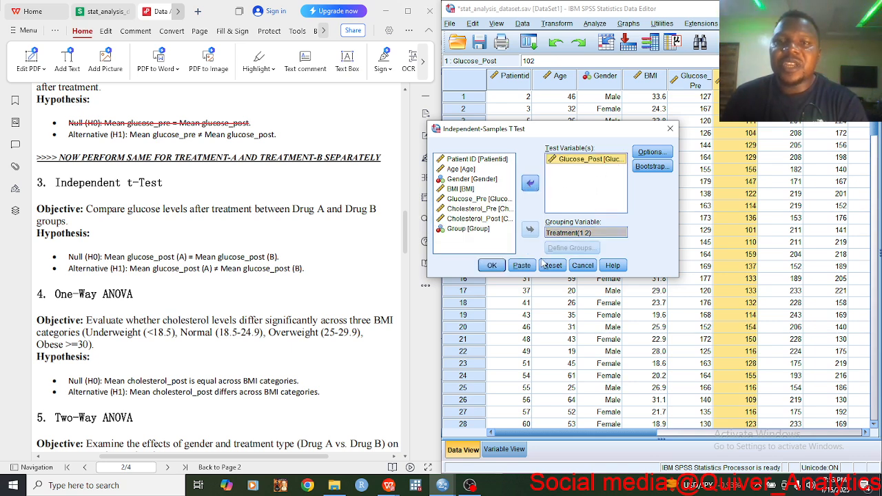
click(491, 266)
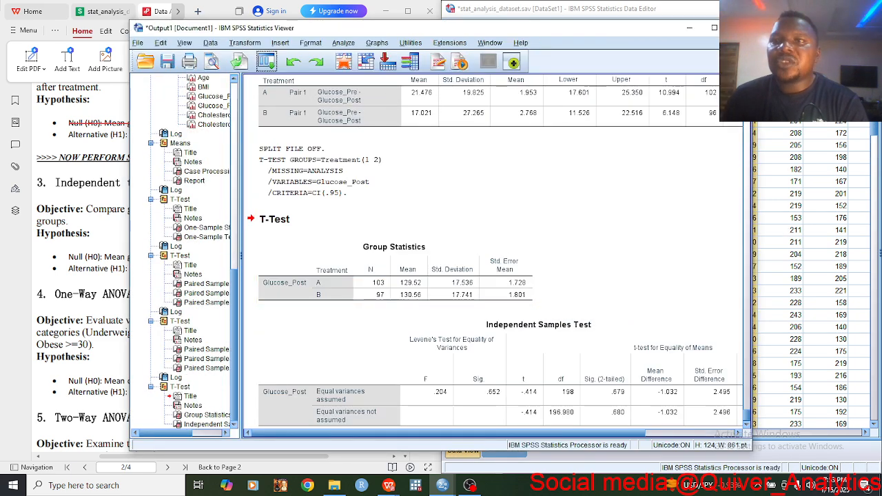
click(778, 10)
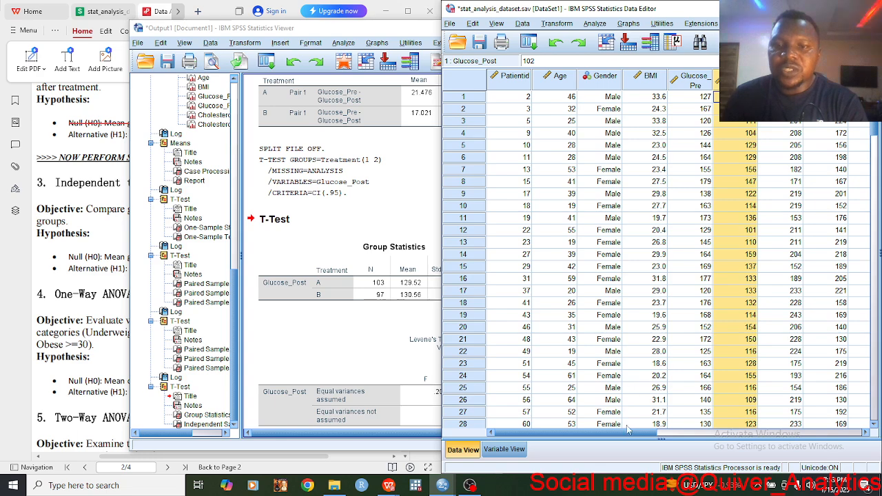
Check the value labels assigned to the Treatment variable in the data editor's variable definitions
drag(627, 428, 681, 429)
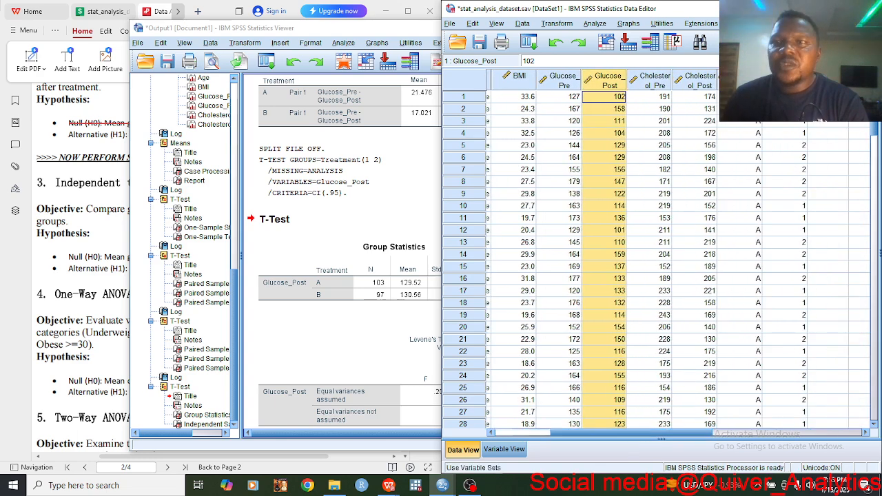
key(ctrl+t)
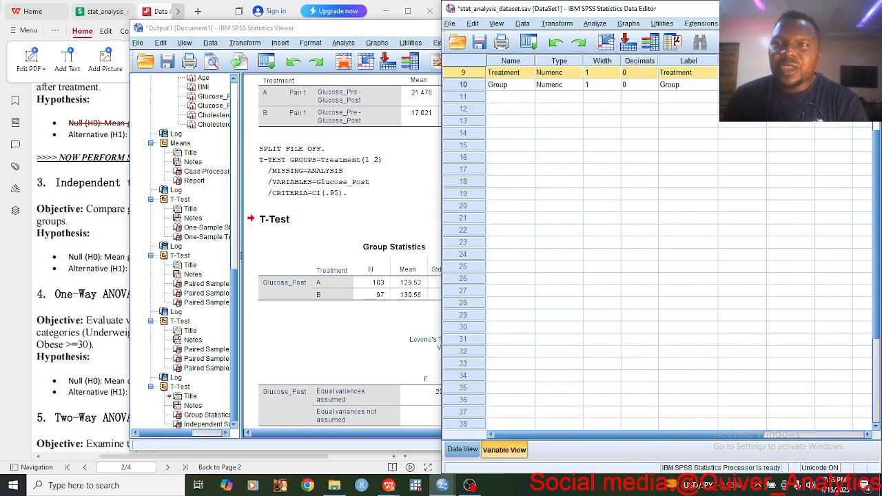
click(760, 73)
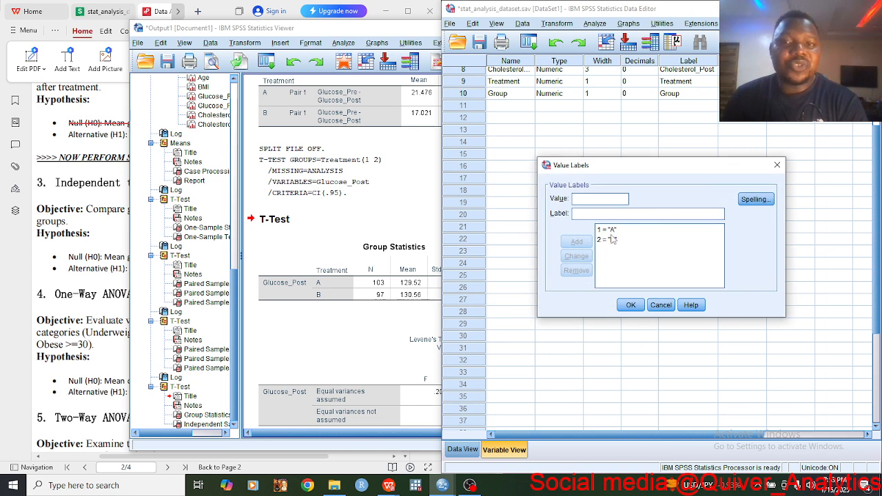
click(633, 306)
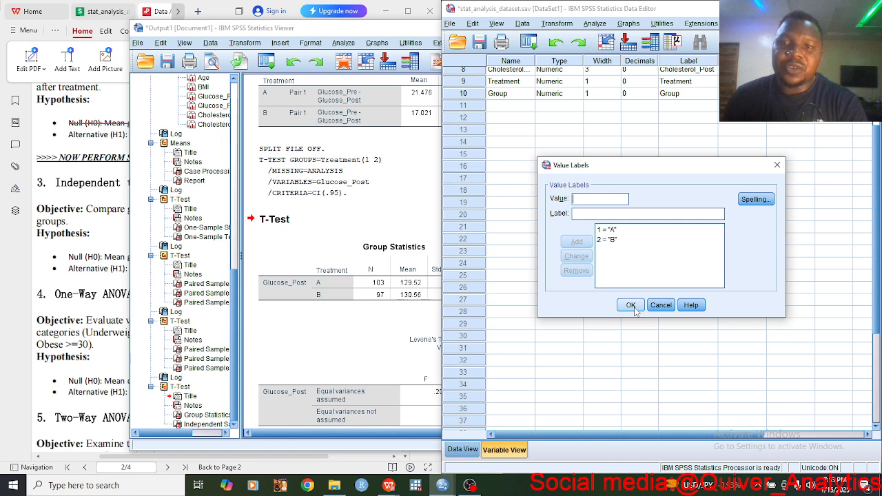
Examine the Group Statistics and Independent Samples Test tables in the output viewer and minimize the viewer
click(423, 312)
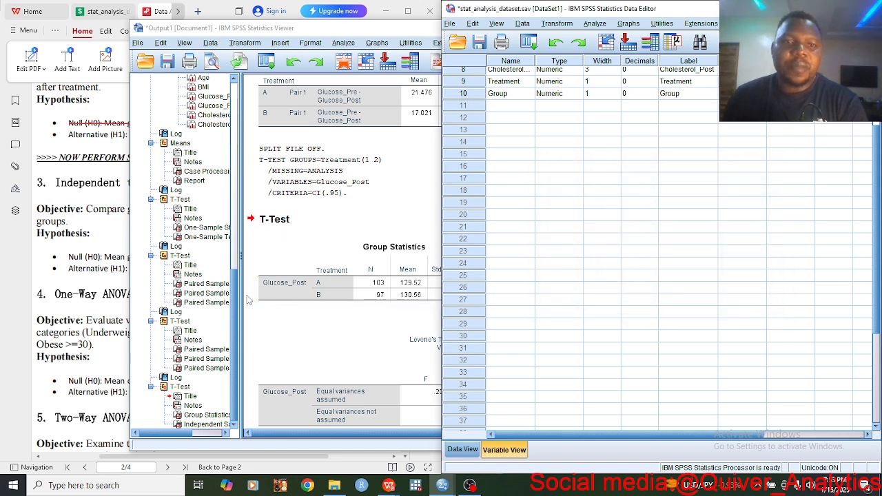
scroll(396, 338, down, 1)
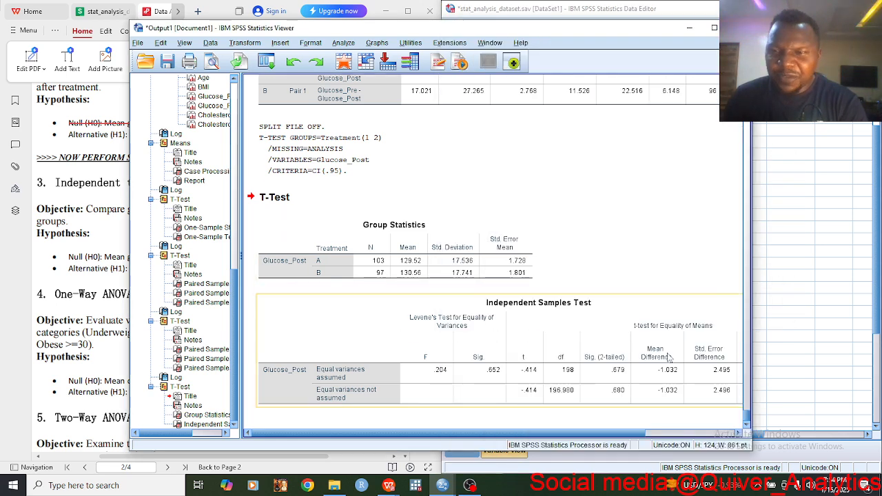
drag(542, 433, 573, 434)
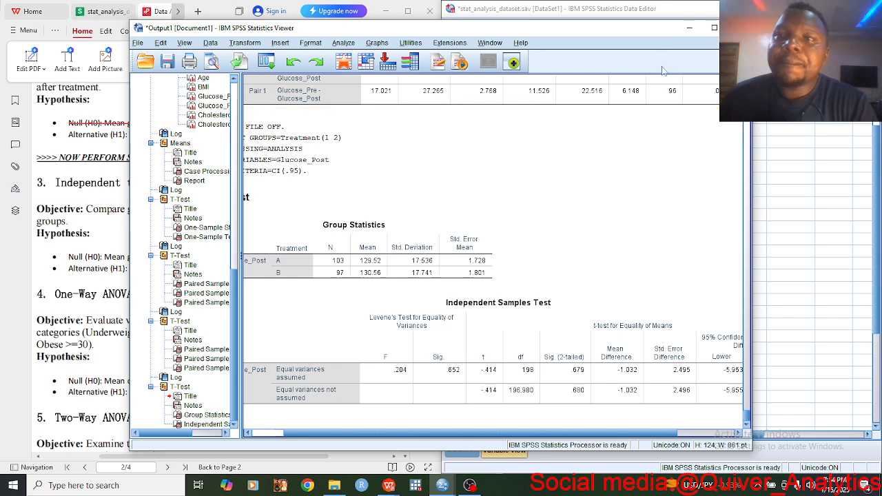
click(689, 28)
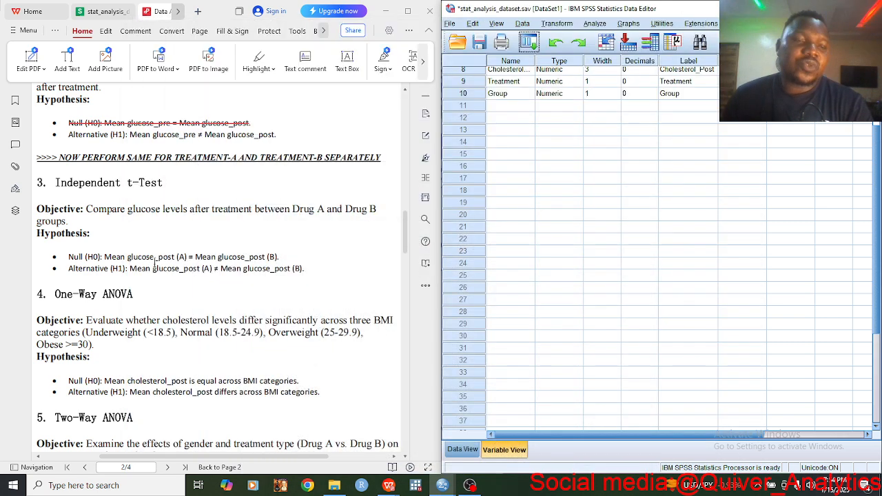
Reread the PDF's independent t-test objective on comparing post-treatment glucose levels between the Drug A and Drug B groups
scroll(157, 270, down, 2)
scroll(164, 233, down, 1)
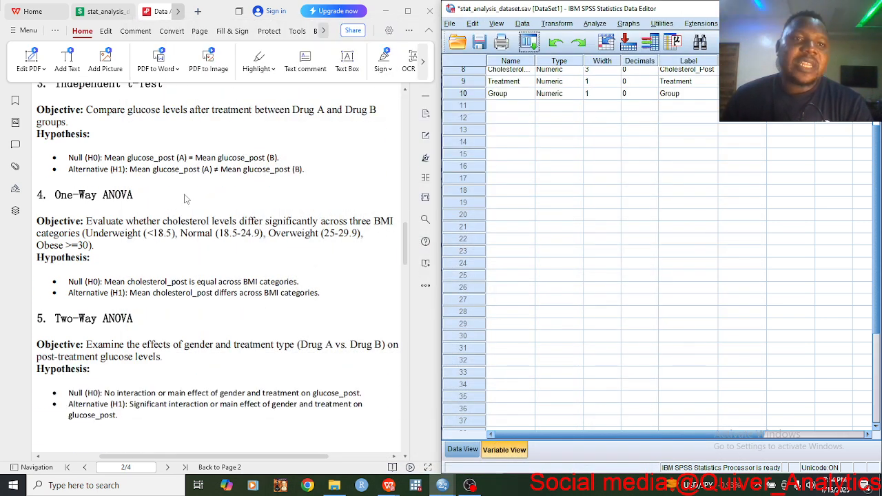
scroll(199, 169, up, 1)
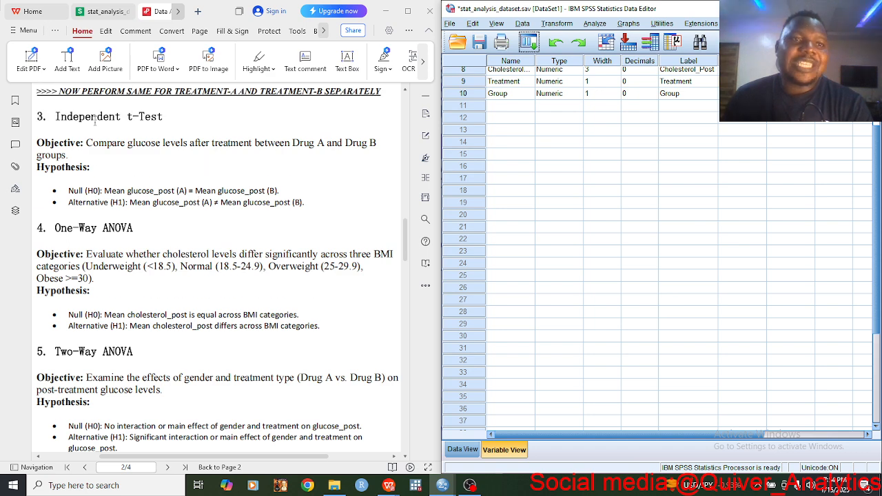
click(180, 136)
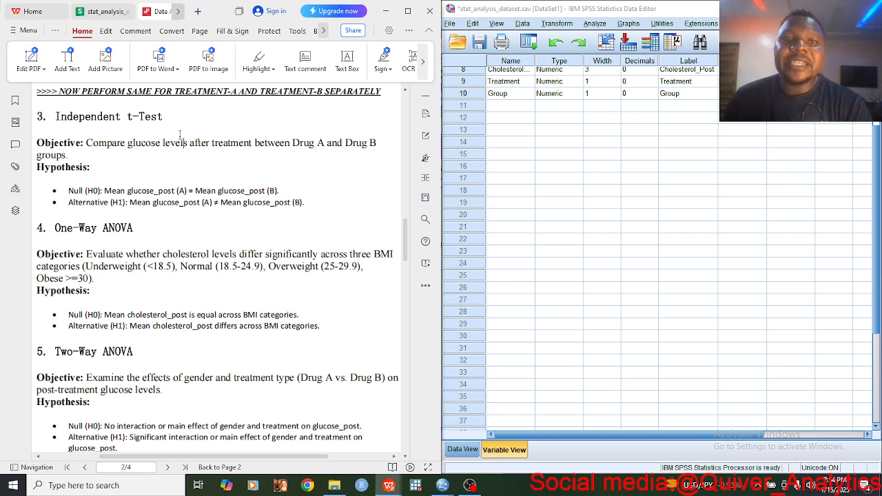
drag(296, 143, 299, 148)
click(297, 142)
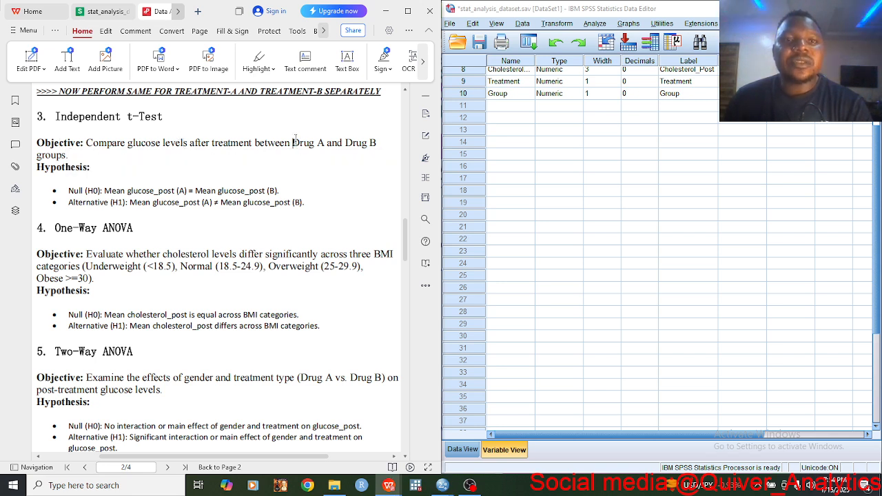
drag(293, 143, 355, 144)
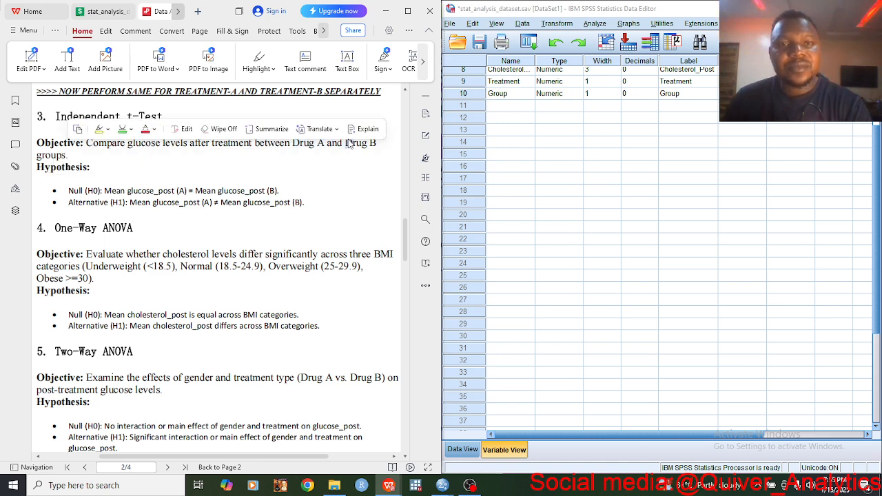
click(47, 157)
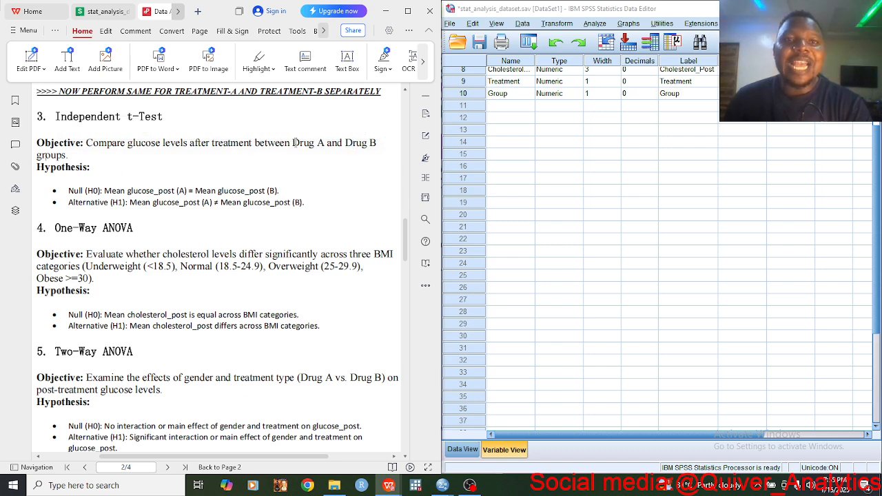
drag(293, 144, 325, 143)
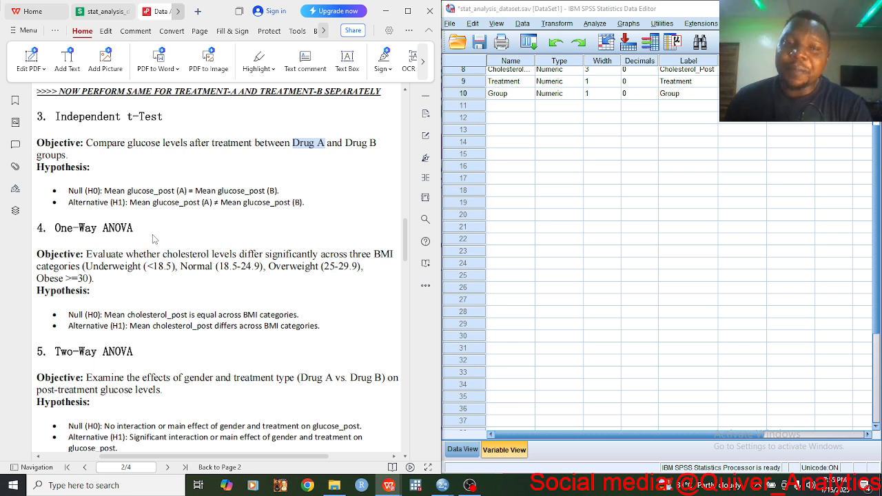
Read the One-Way ANOVA exercise's objective, BMI categories and hypotheses in the PDF
scroll(153, 234, down, 1)
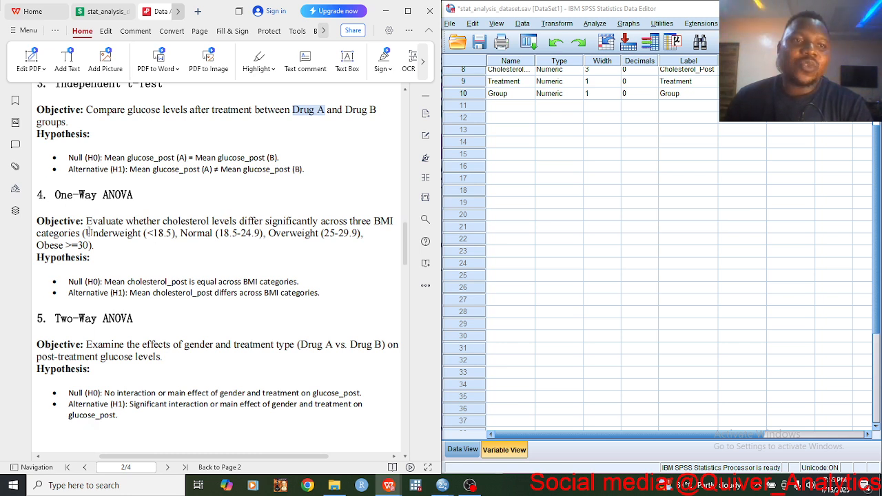
drag(87, 233, 226, 237)
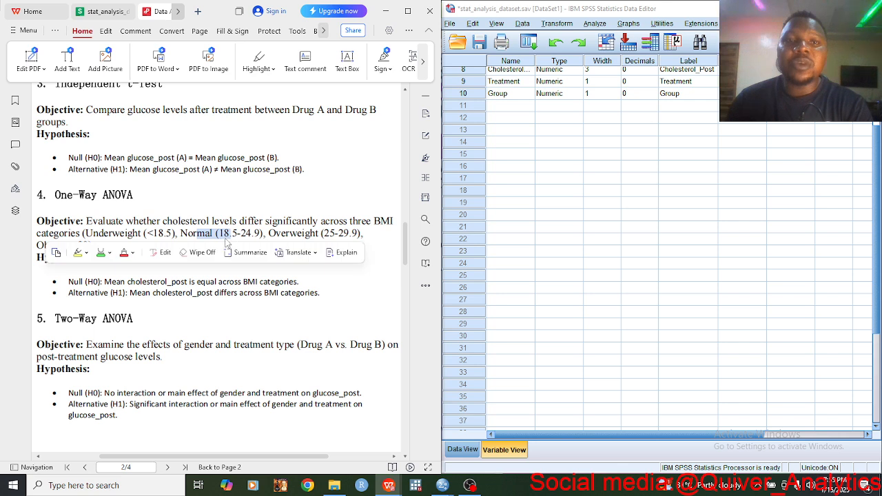
click(303, 244)
scroll(302, 237, down, 2)
scroll(302, 238, down, 1)
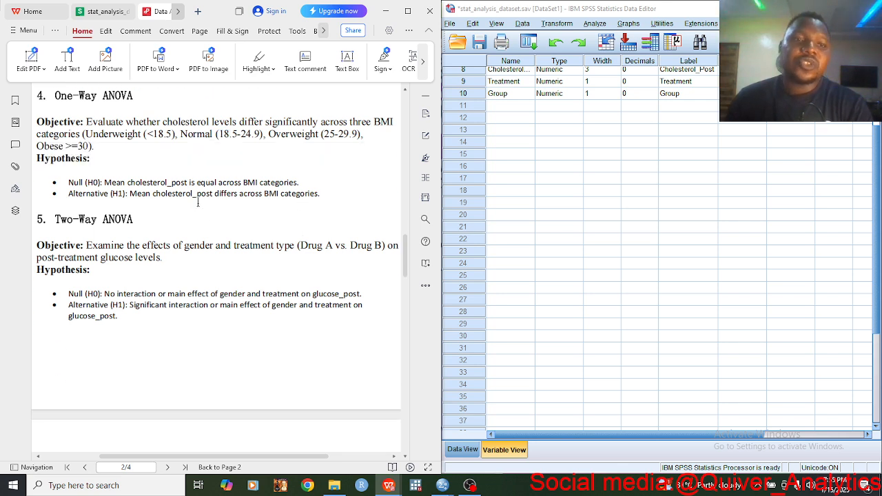
Look through the PDF's remaining exercises, from Two-Way ANOVA to the list of non-parametric tests and the SPSS download link
scroll(199, 212, down, 9)
scroll(200, 207, up, 8)
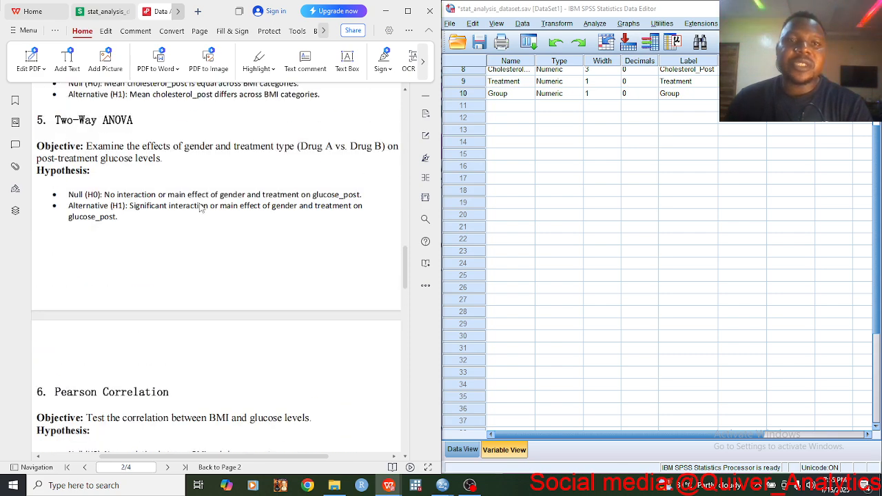
scroll(200, 205, down, 15)
scroll(200, 203, down, 6)
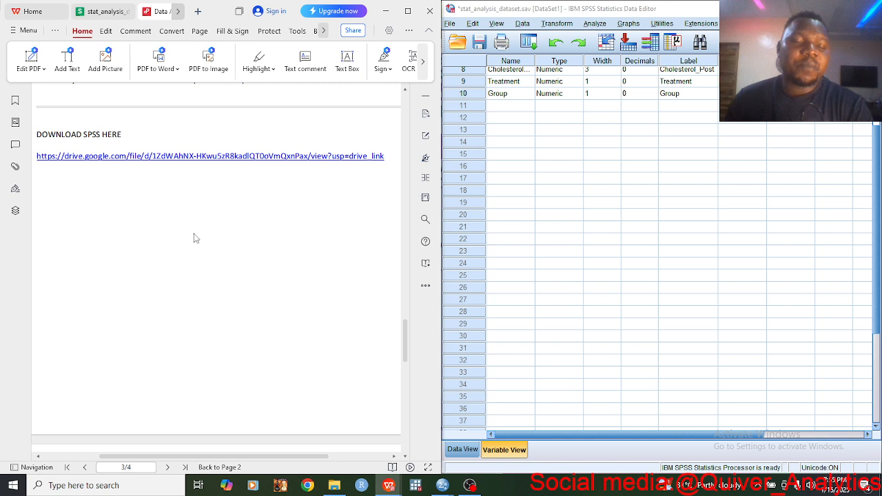
scroll(194, 238, down, 3)
scroll(194, 238, down, 1)
scroll(194, 234, up, 5)
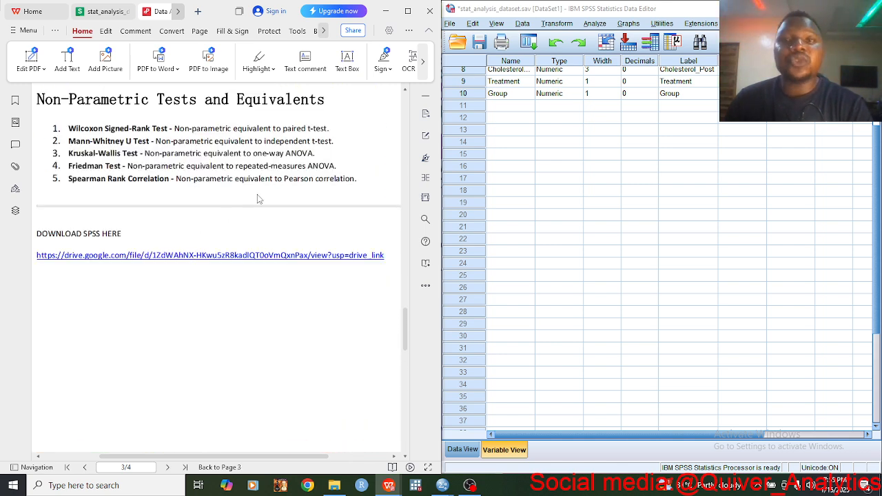
Review the SPSS bootcamp flyer on the PDF's last page, including its features, course fee and registration details
scroll(250, 265, down, 5)
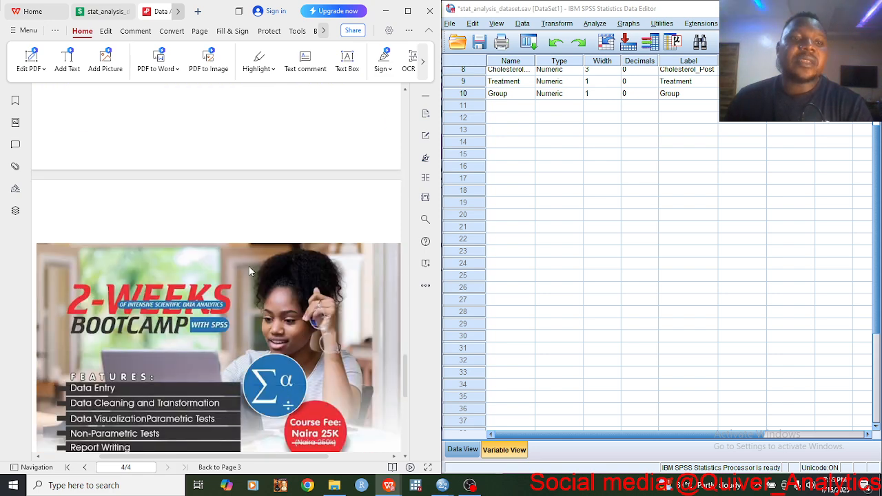
scroll(250, 271, down, 2)
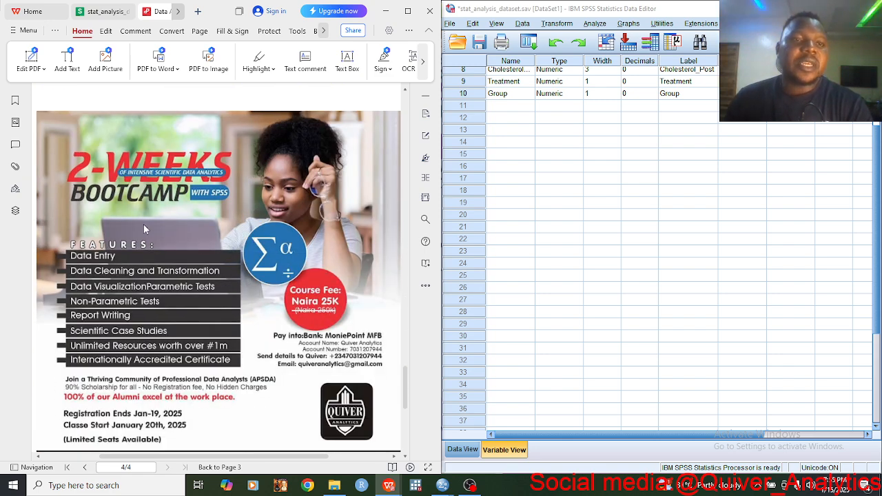
scroll(144, 225, down, 2)
scroll(144, 225, up, 1)
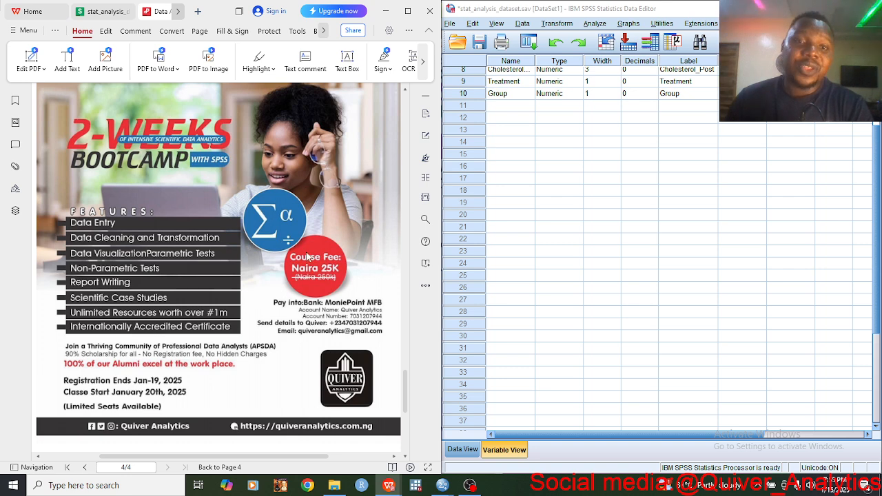
scroll(337, 237, down, 1)
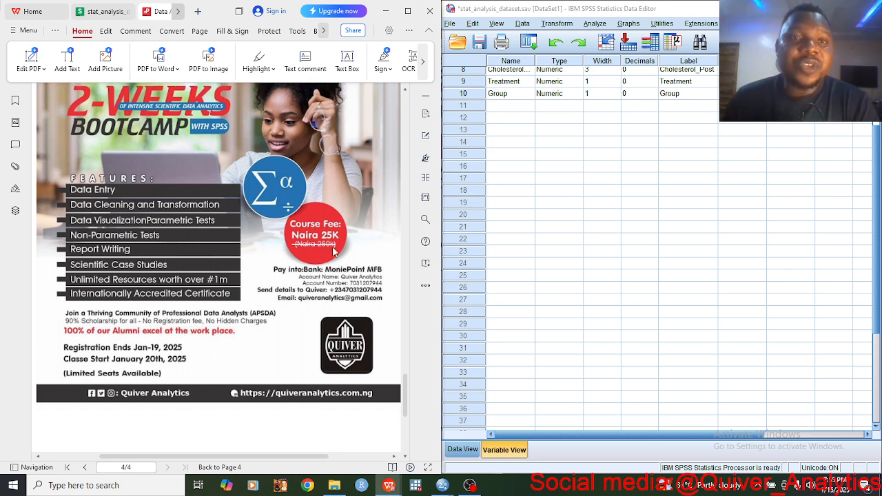
scroll(269, 260, up, 2)
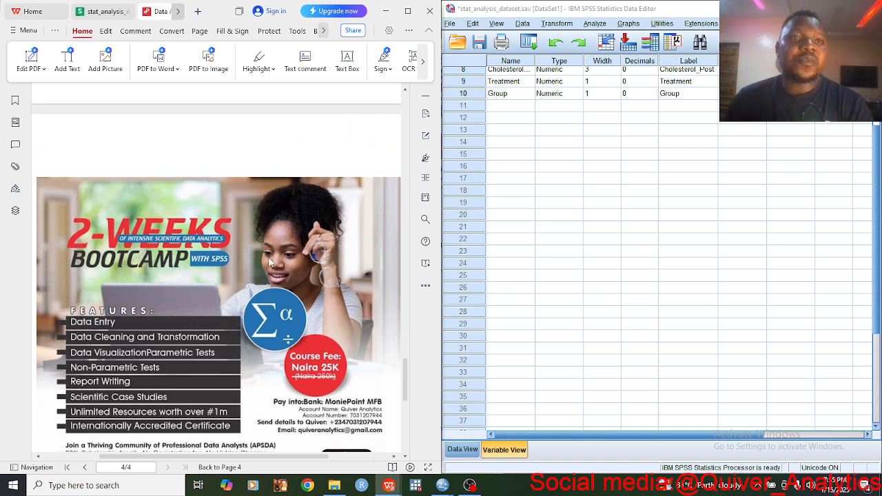
scroll(269, 260, down, 2)
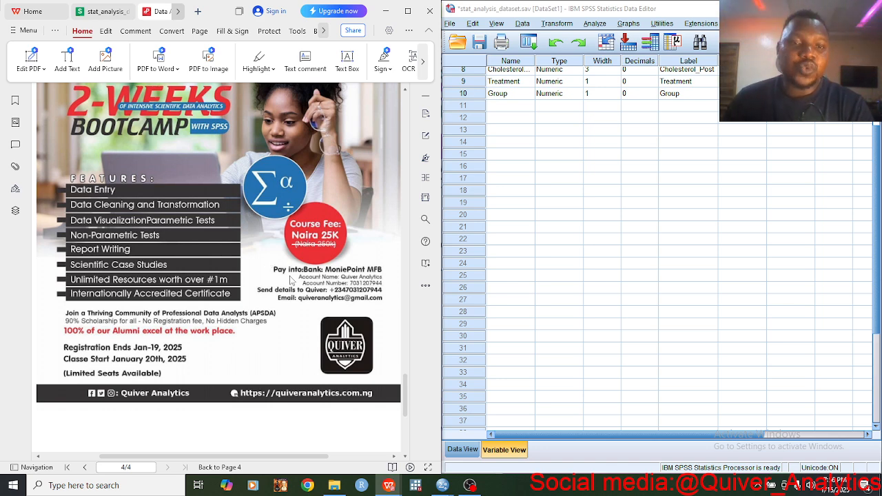
scroll(290, 279, up, 1)
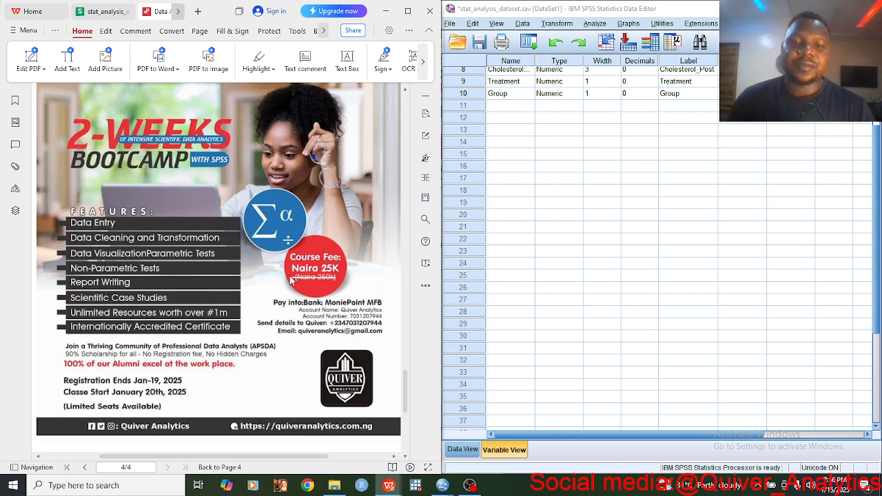
click(469, 486)
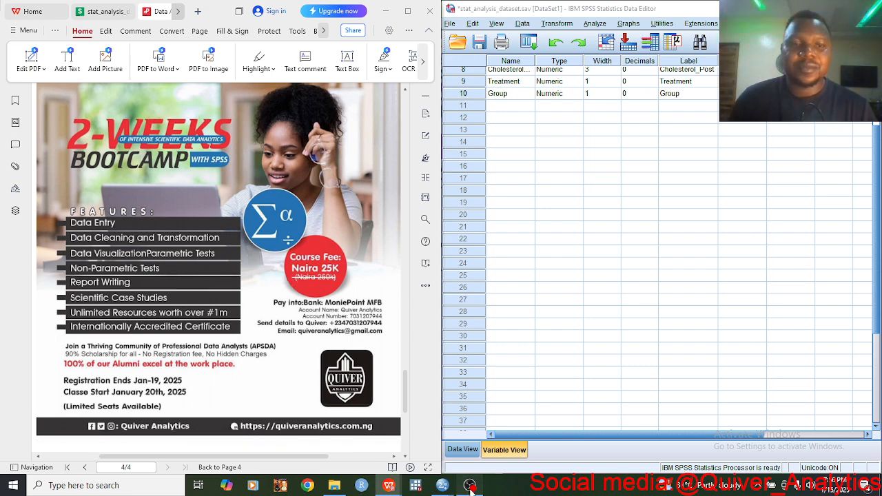